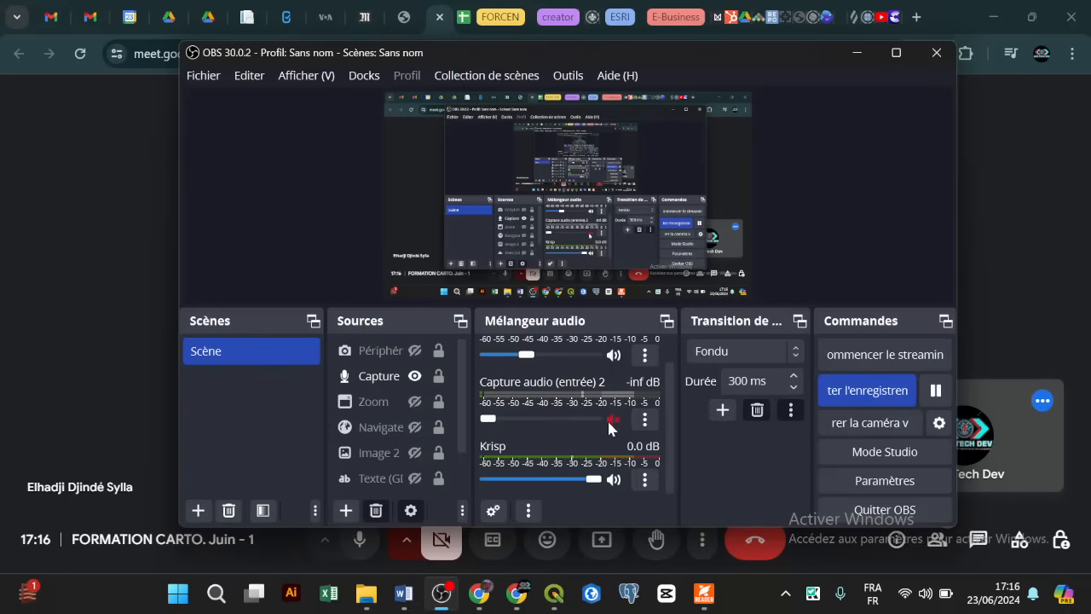
Check the audio sources in the OBS audio mixer and return to the Google Meet call.
scroll(615, 438, up, 1)
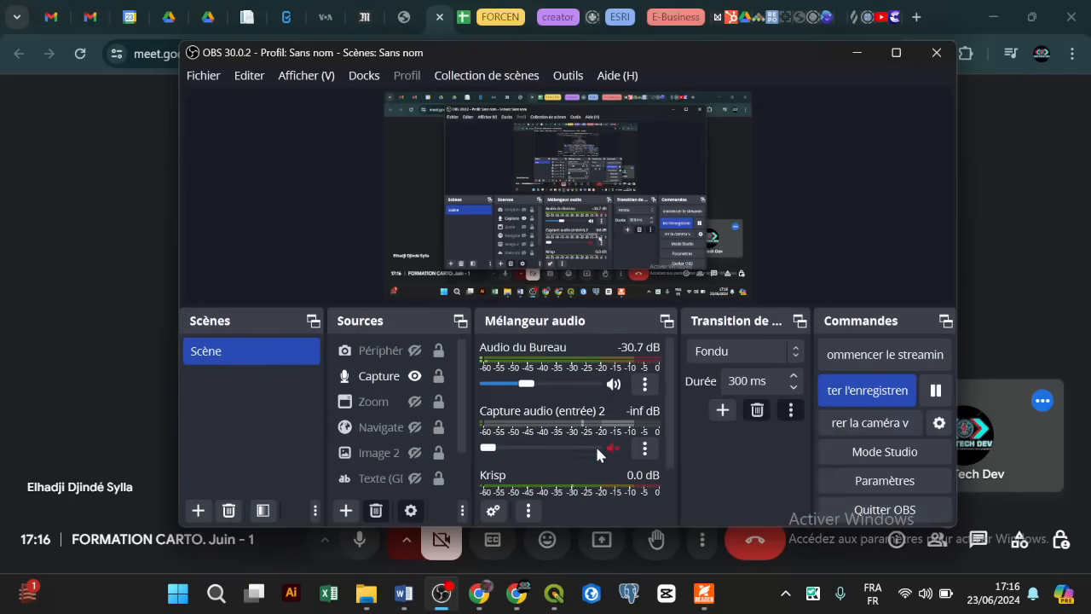
scroll(631, 410, down, 1)
click(984, 249)
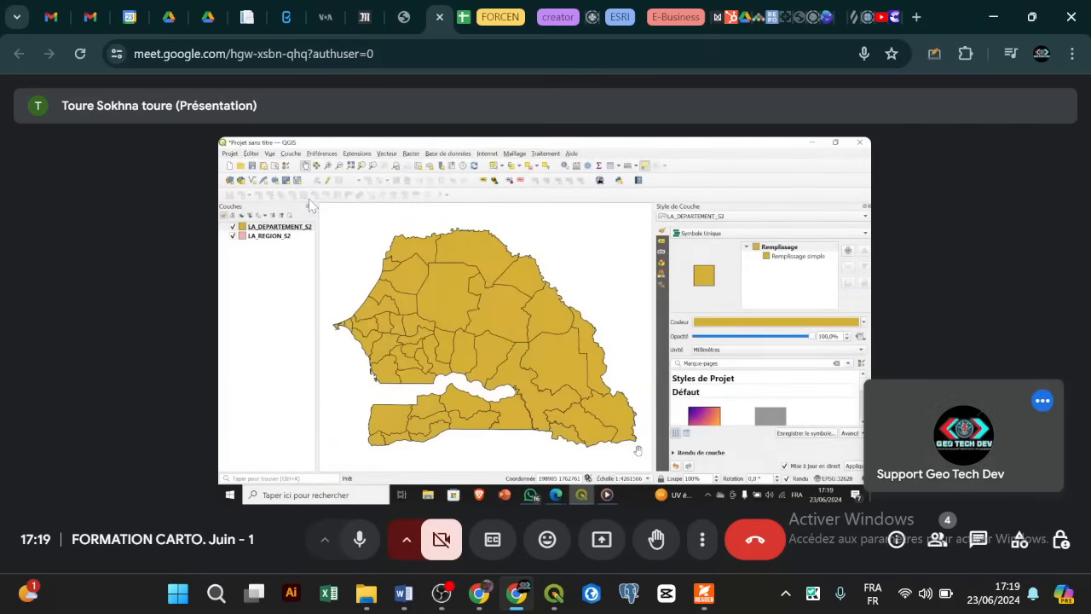
Switch to the Word document listing the required map data and strike through the Département and Région items.
right_click(309, 199)
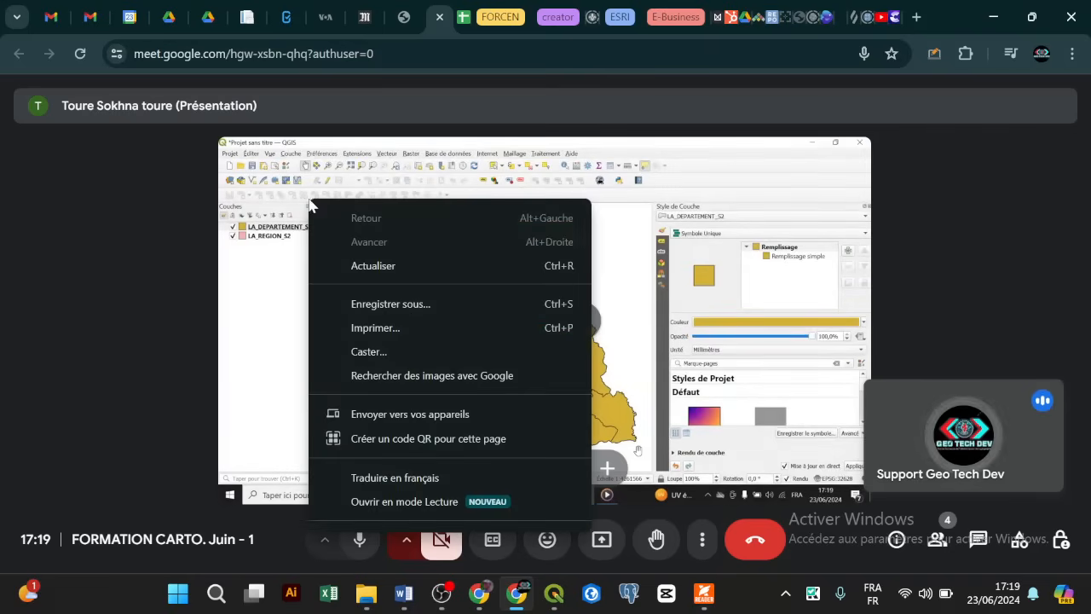
click(404, 593)
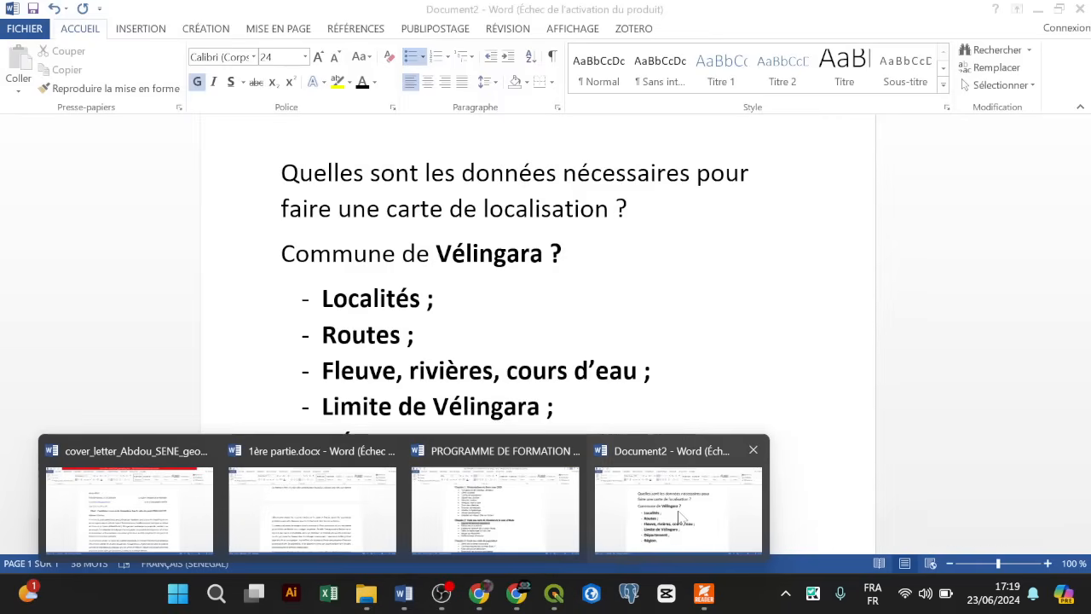
click(679, 514)
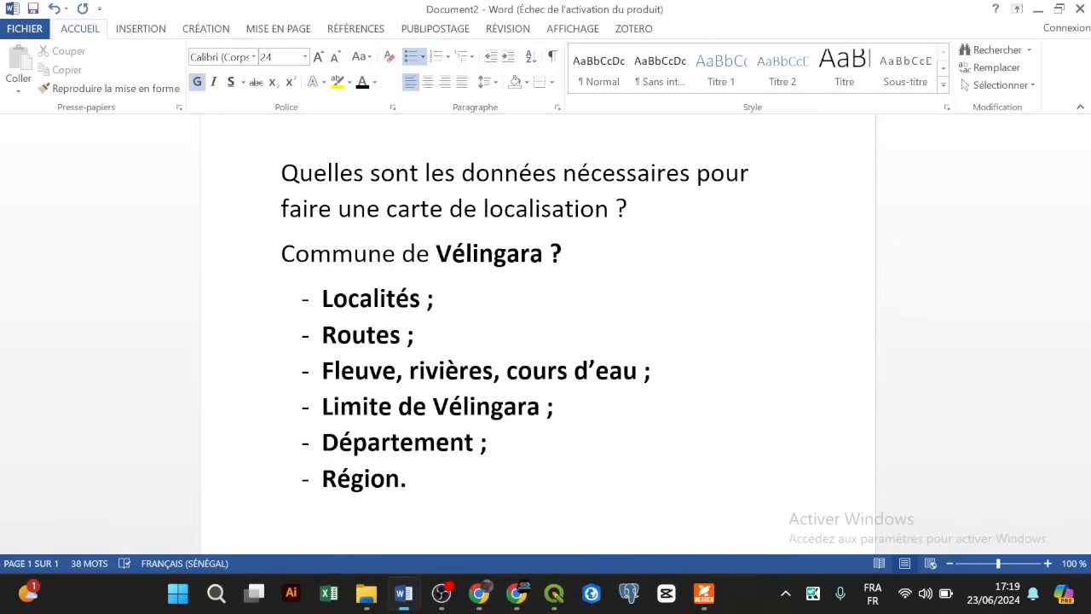
drag(408, 479, 340, 442)
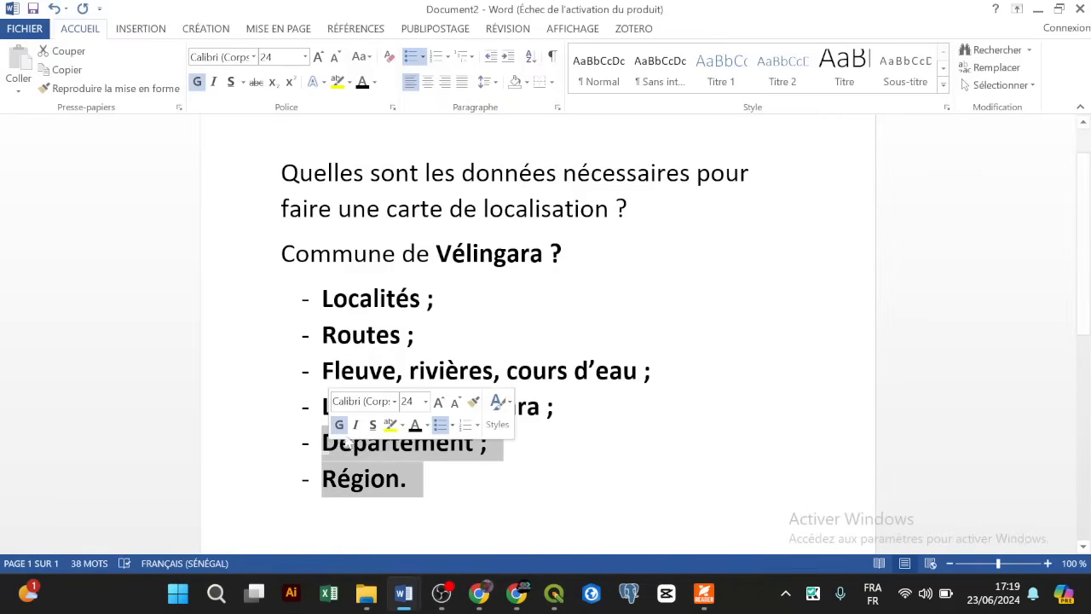
click(255, 82)
click(444, 370)
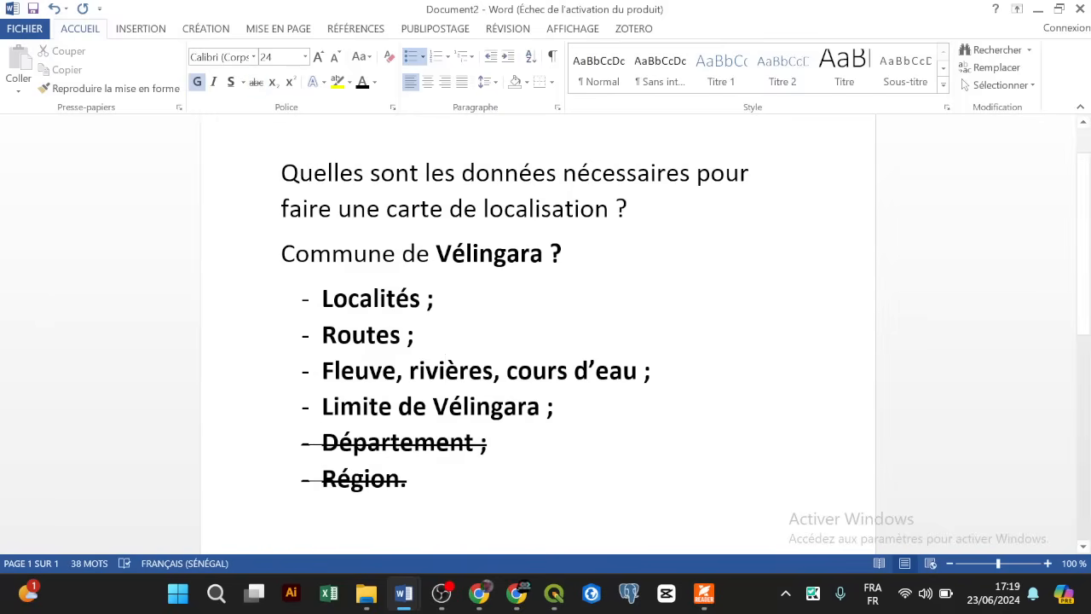
Strike through the "Limite de Vélingara" item and return to the Meet call.
drag(555, 405, 323, 405)
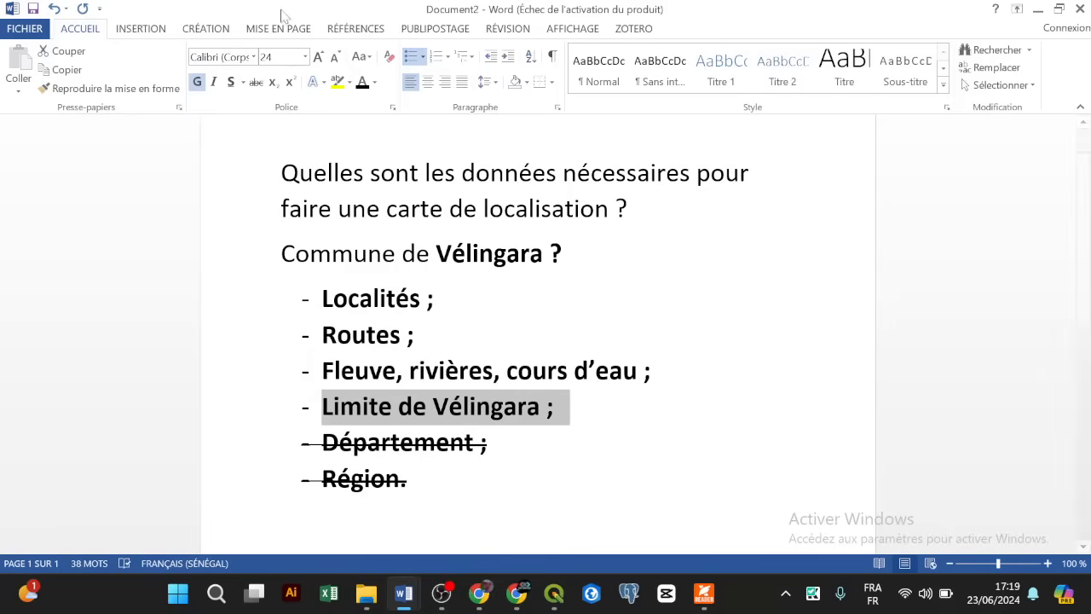
click(256, 82)
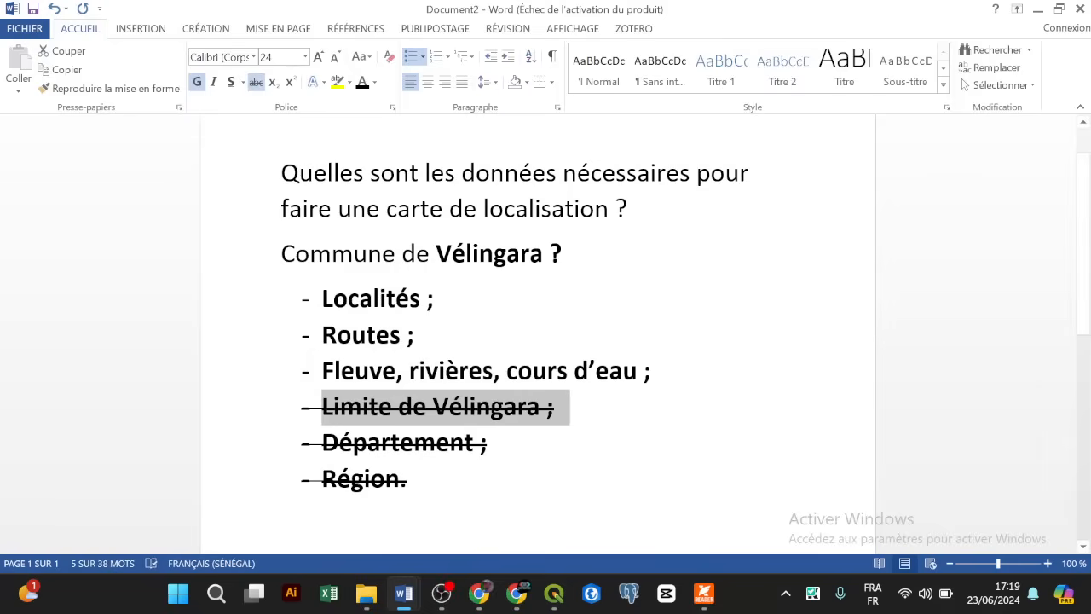
click(1039, 10)
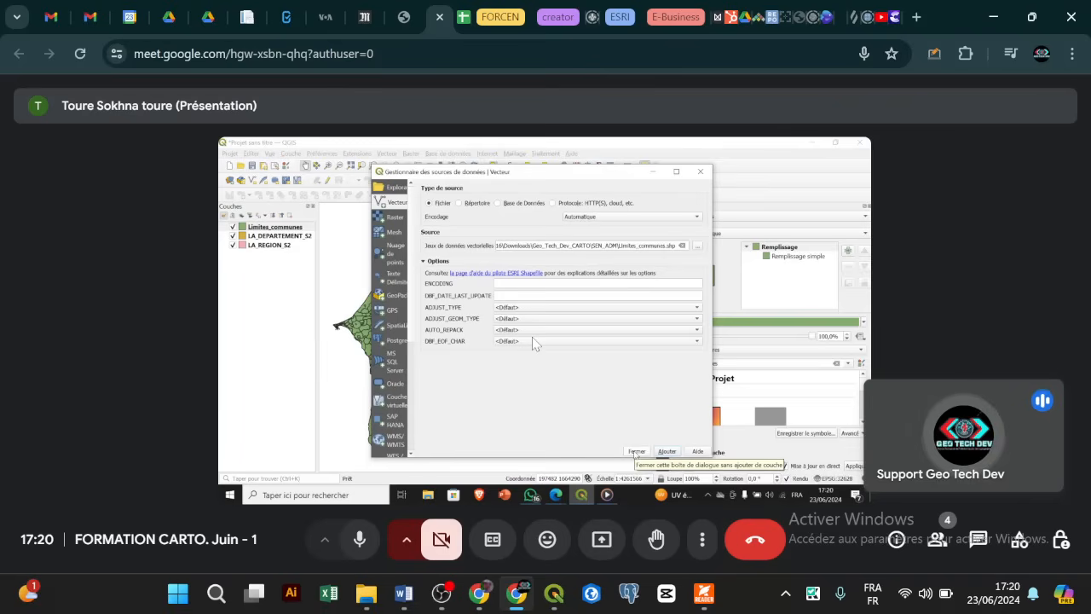
Reopen the Word data list, strike through the Localités item, and return to the Meet call.
mouse_move(618, 256)
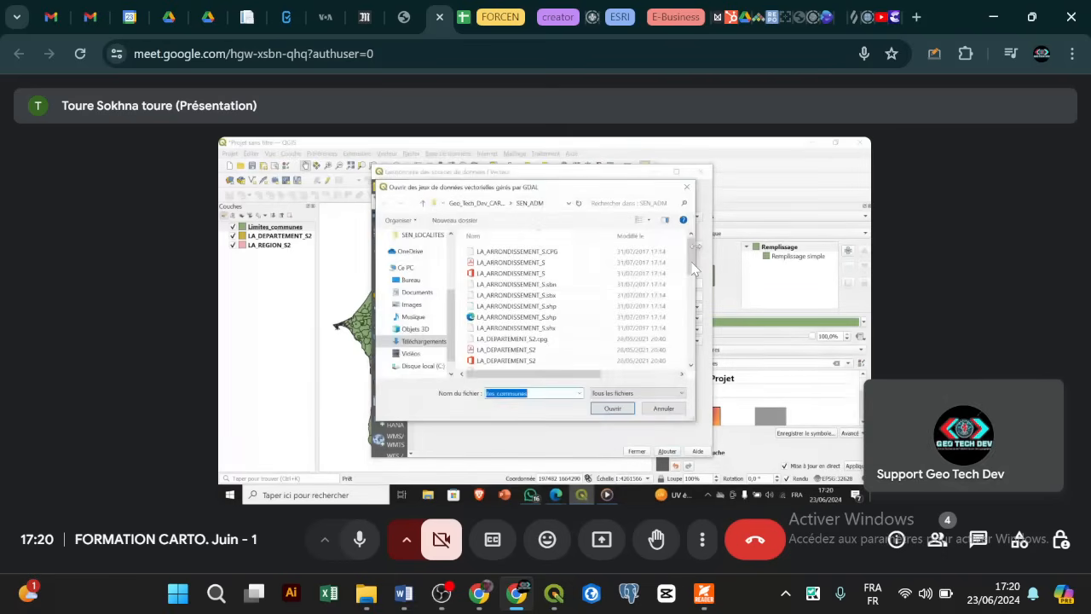
mouse_move(404, 593)
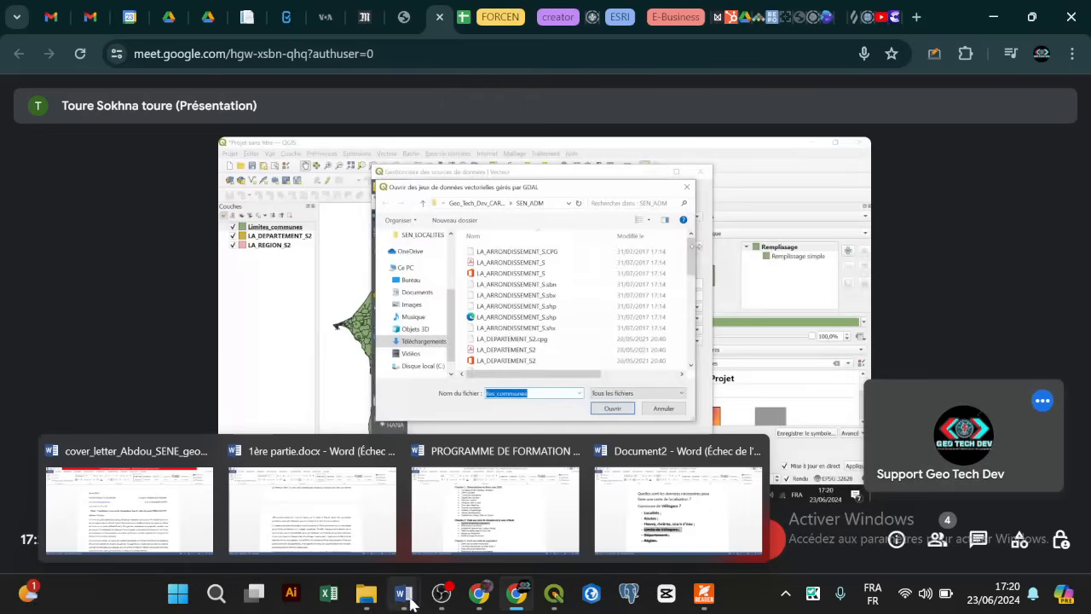
click(678, 503)
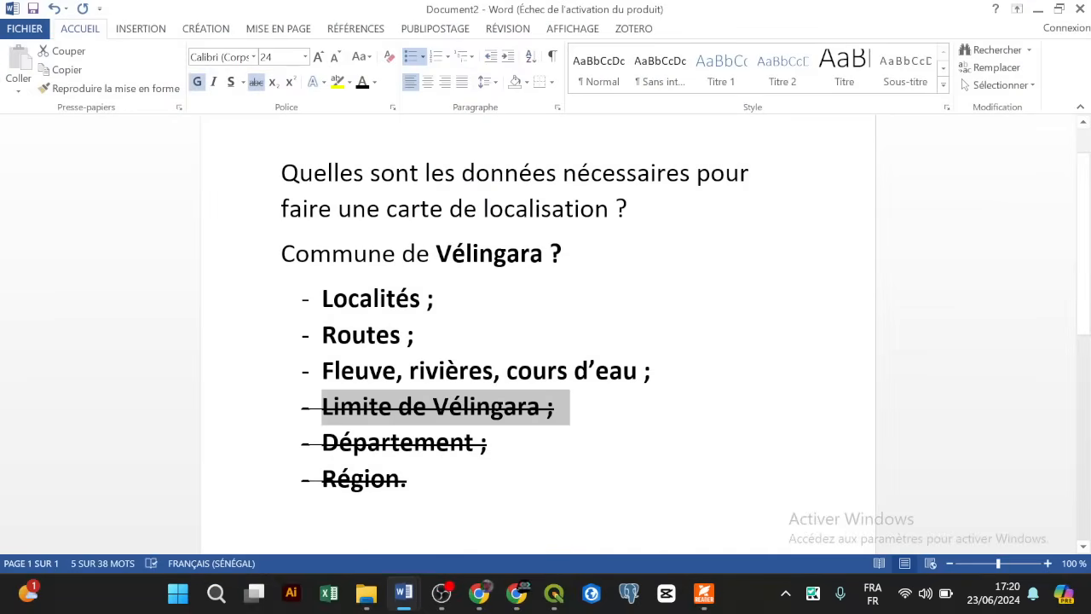
drag(322, 298, 450, 299)
click(256, 82)
click(1037, 9)
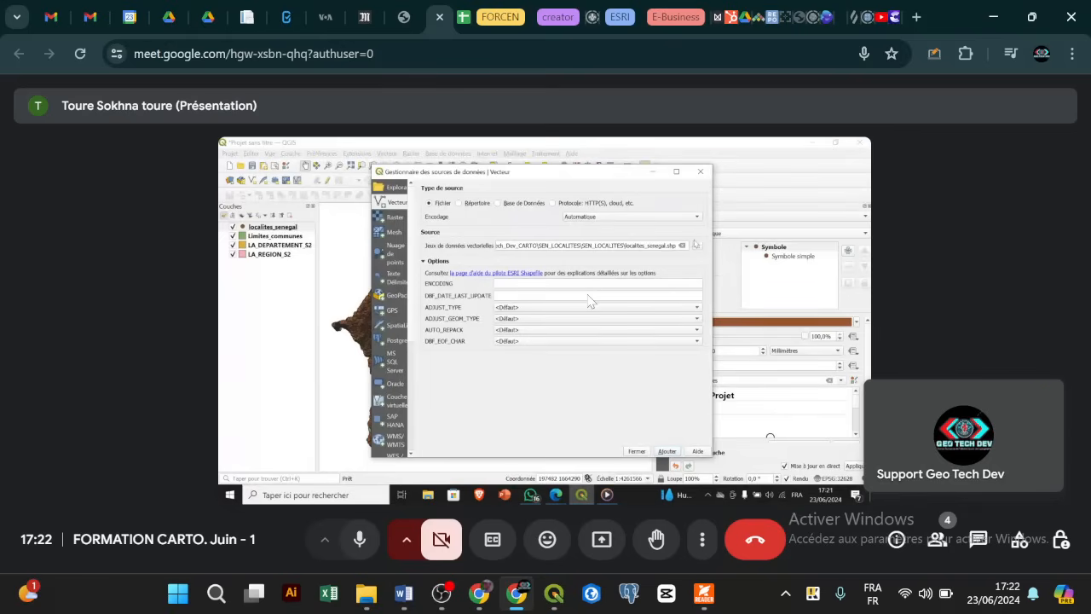
Switch to the Word data list, strike through the Routes item, and return to the Meet call.
mouse_move(403, 595)
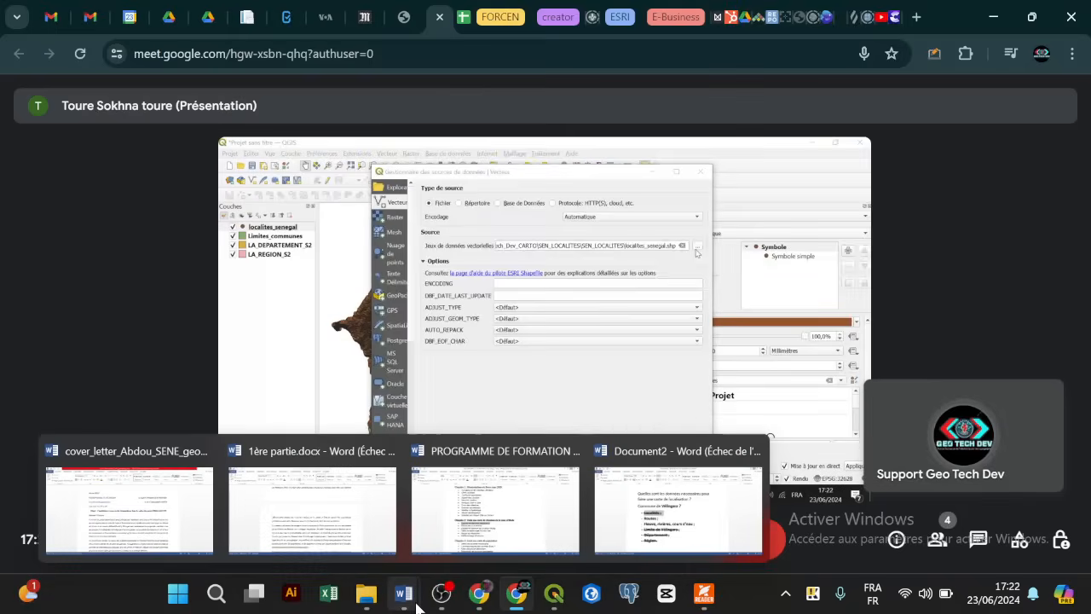
click(678, 510)
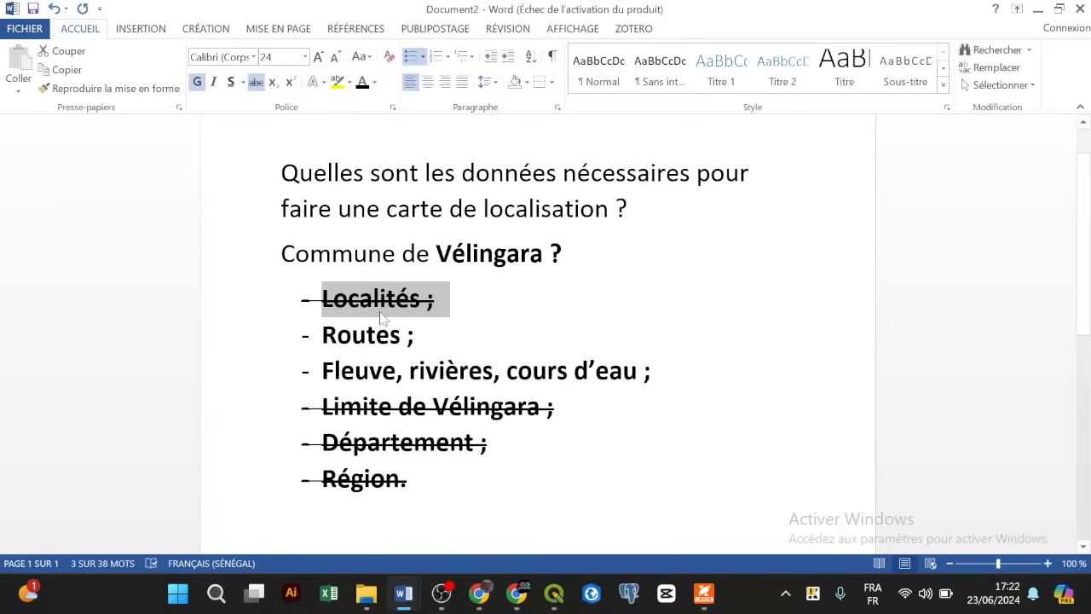
drag(419, 336, 319, 337)
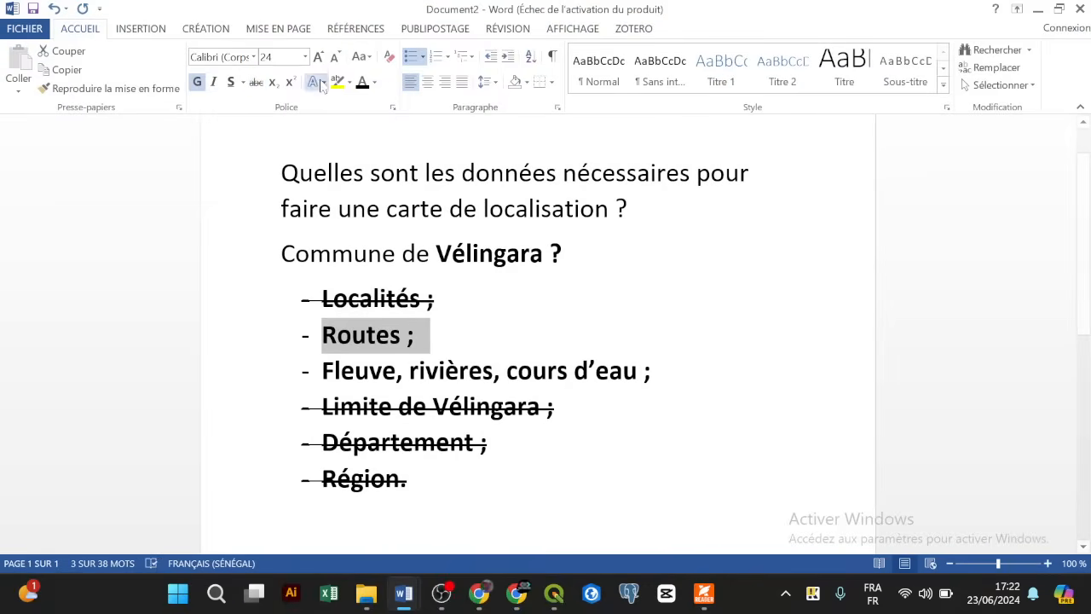
click(256, 82)
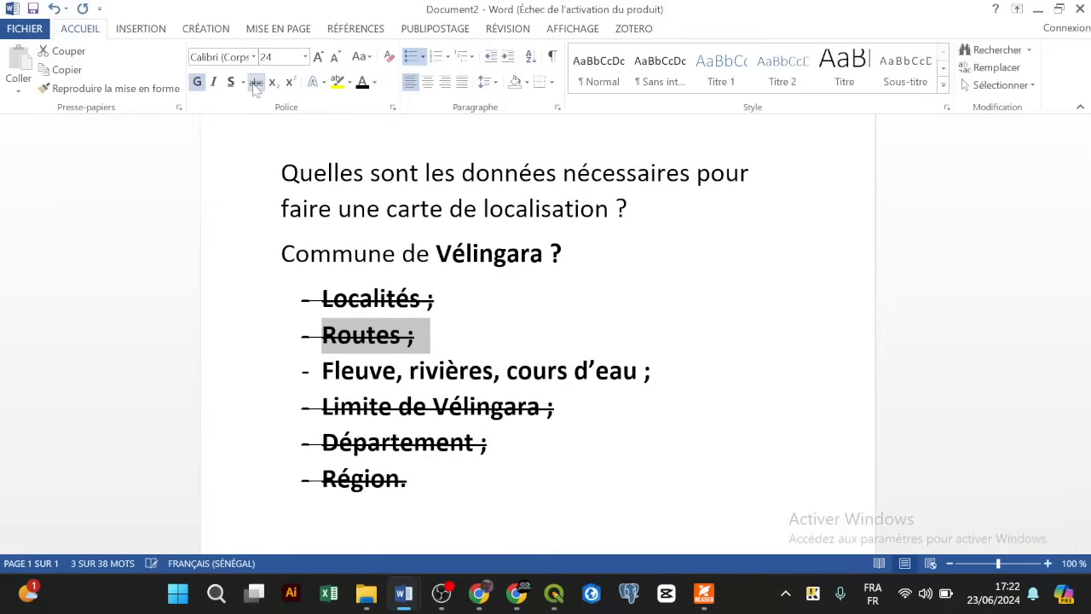
click(1038, 10)
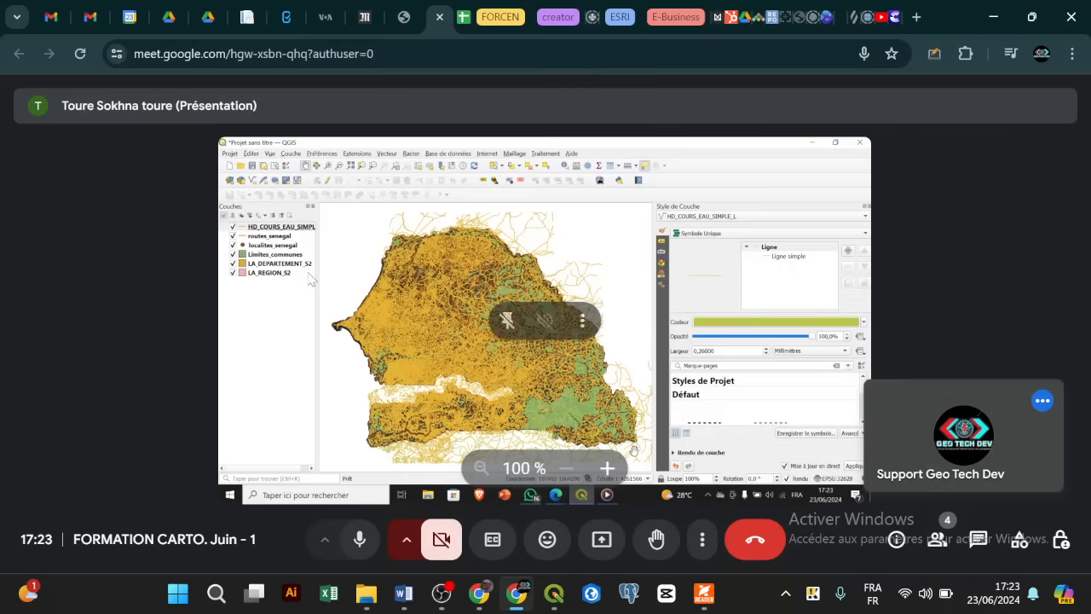
Strike through the "Fleuve, rivières, cours d'eau" item in the Word data list and return to the Meet call.
mouse_move(406, 607)
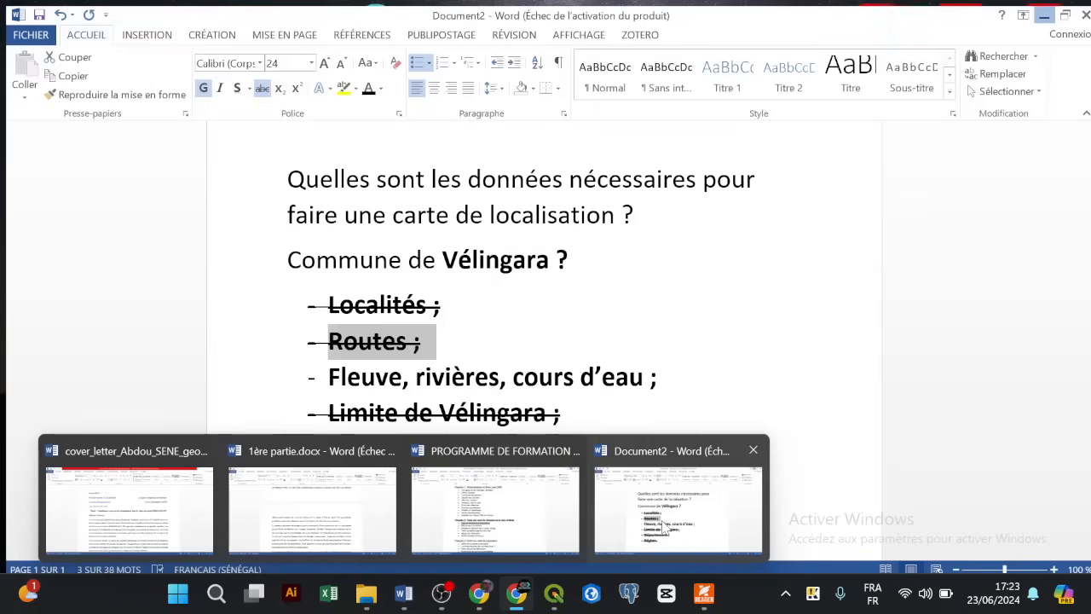
click(677, 503)
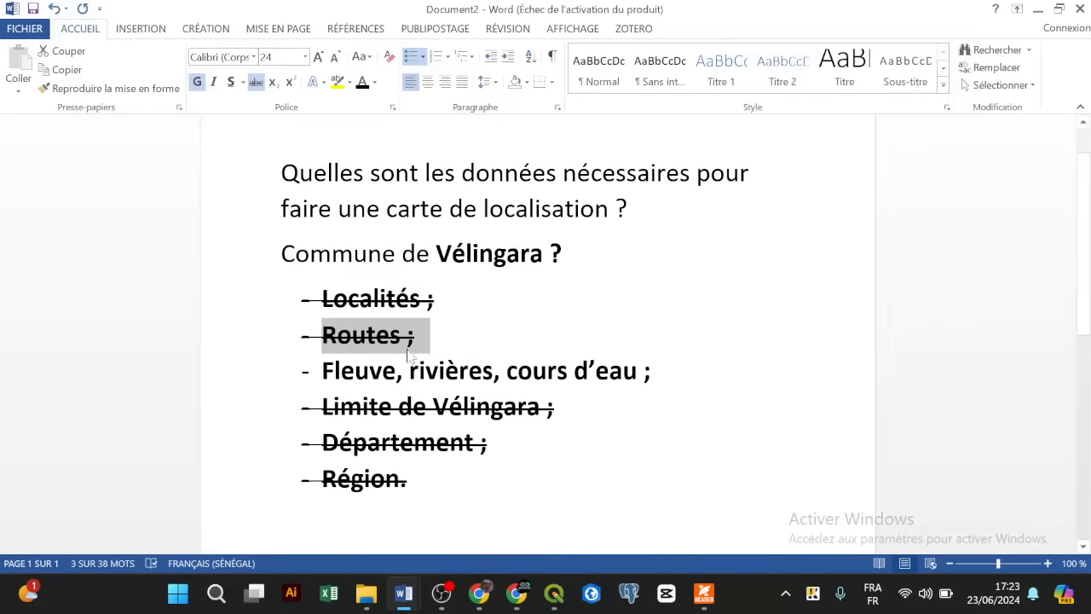
drag(665, 371, 322, 371)
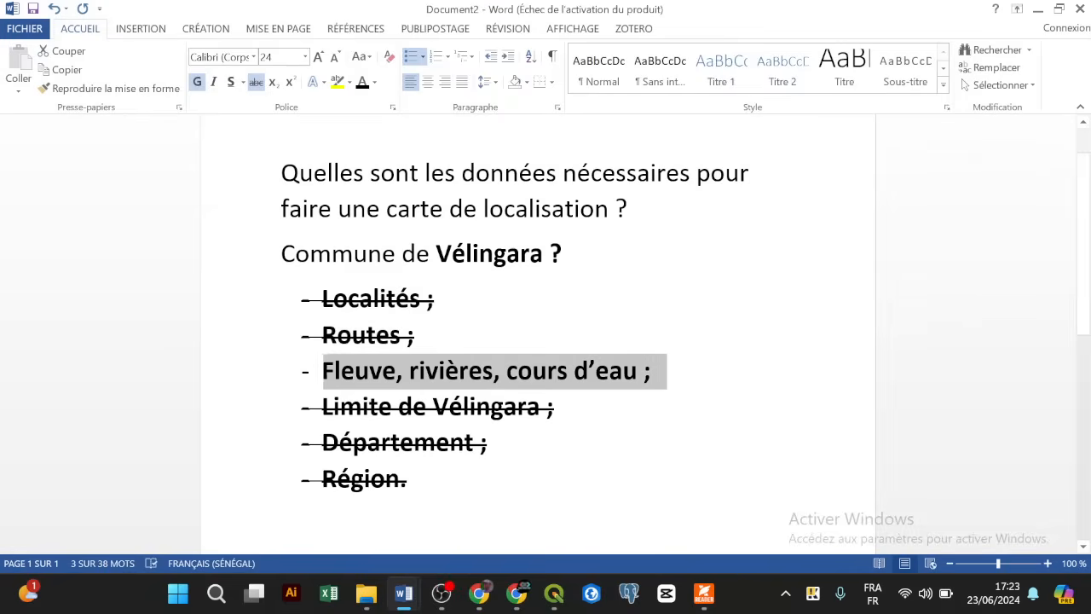
click(256, 82)
click(416, 335)
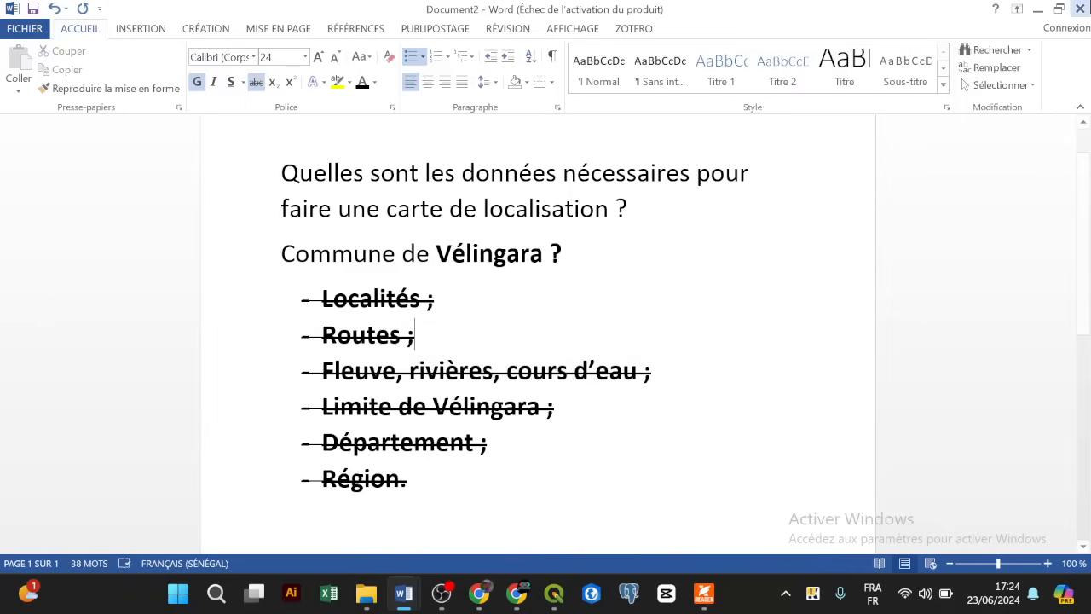
click(1039, 9)
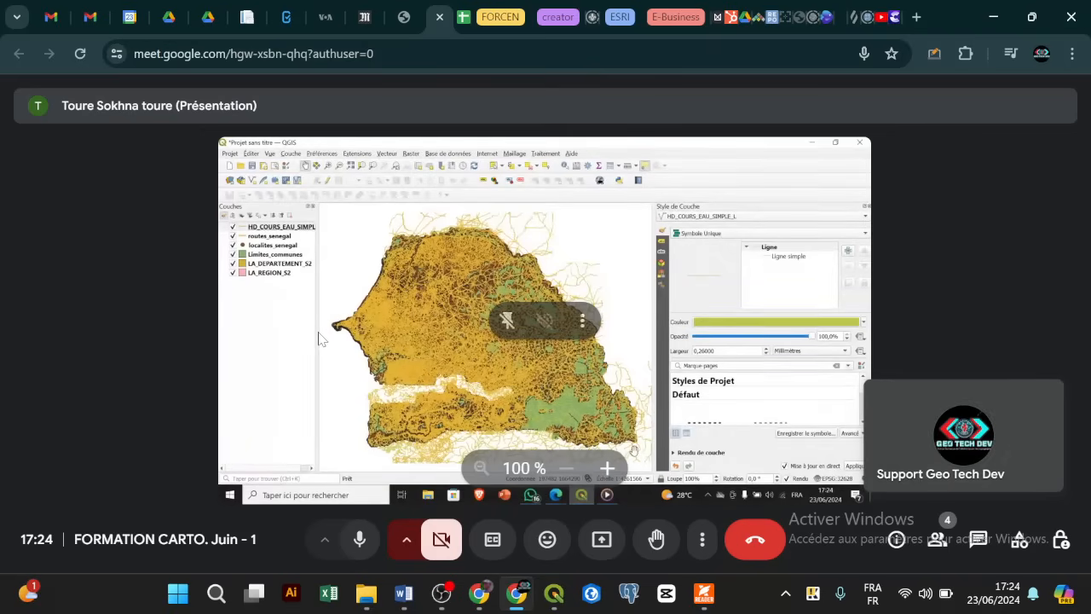
Mute and unmute the meeting microphone, and raise the system volume.
click(360, 542)
click(360, 542)
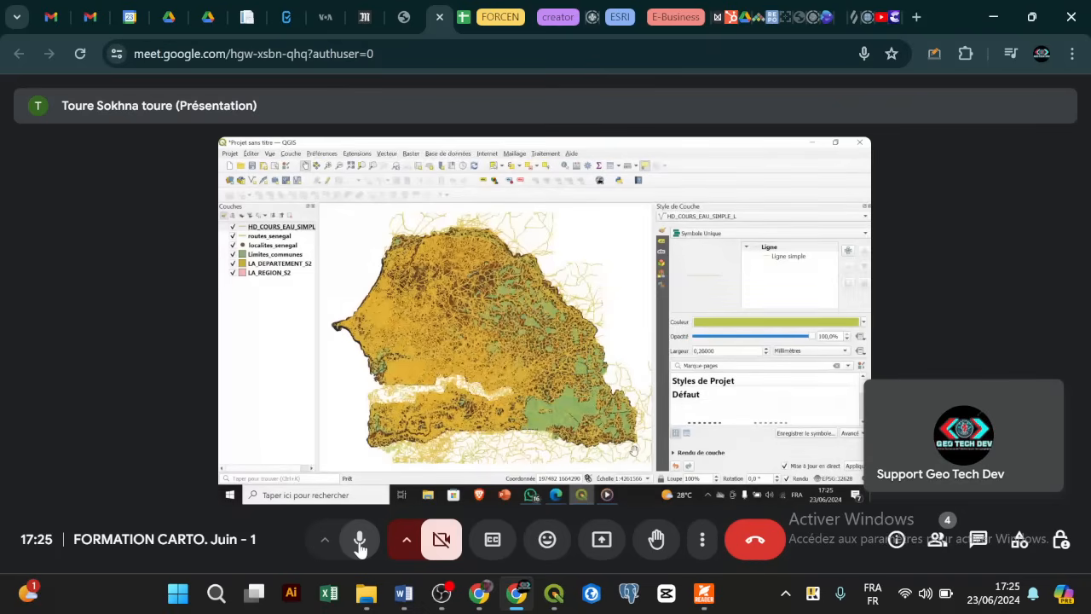
key(XF86AudioRaiseVolume)
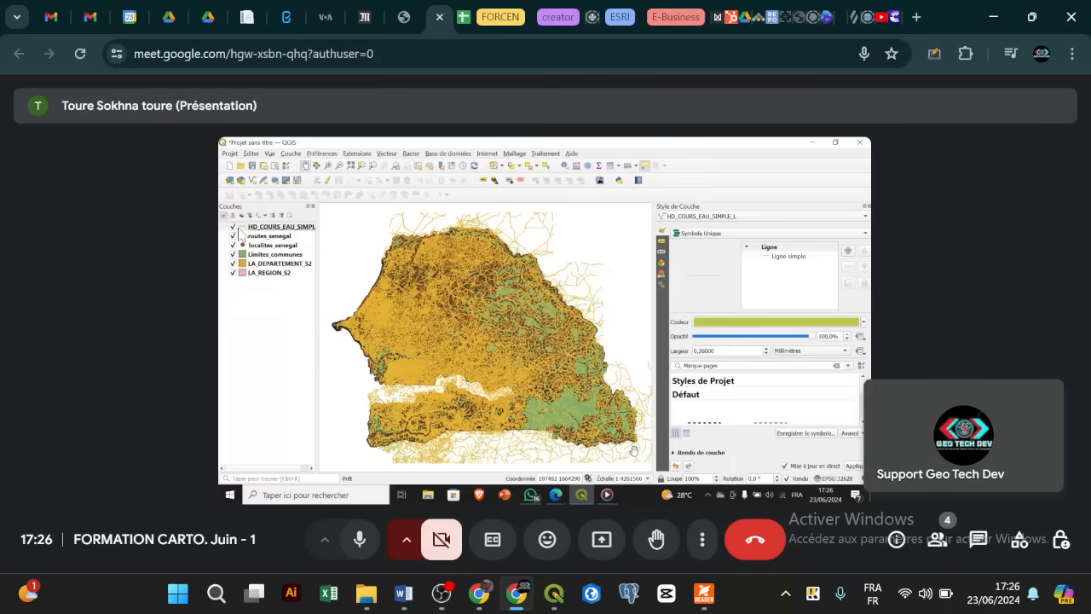
Glance at the chapter outline in the Word preview of the QGIS training programme, and mute and unmute the meeting microphone.
mouse_move(404, 593)
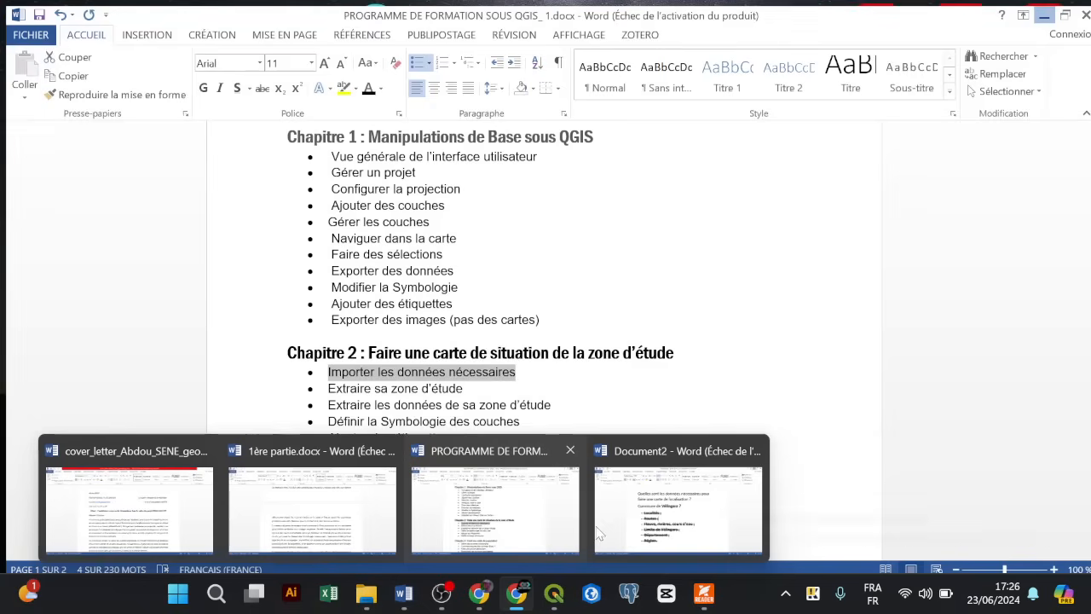
mouse_move(512, 531)
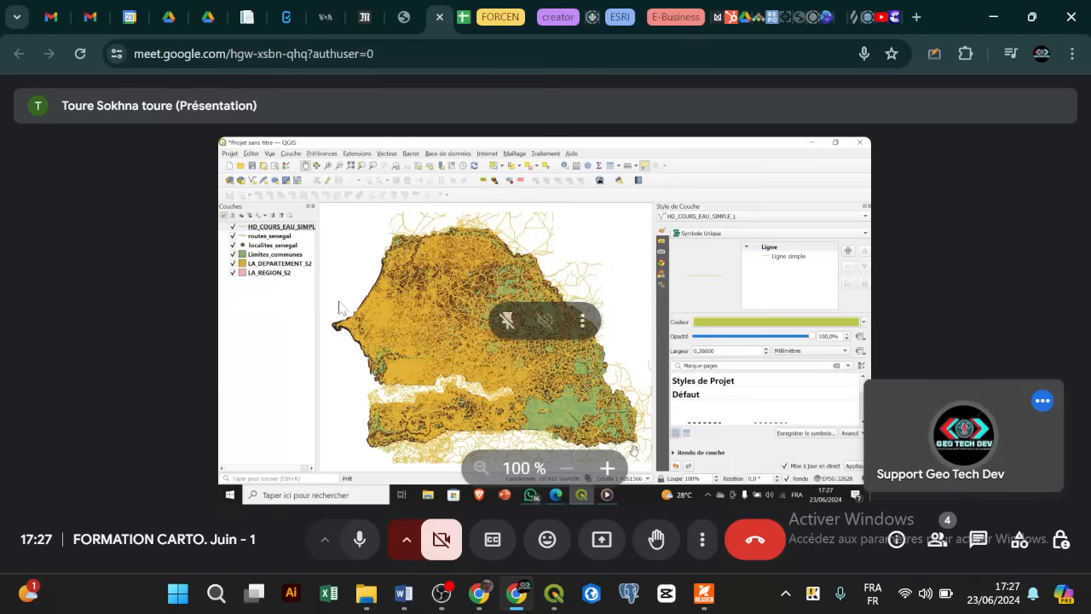
click(358, 540)
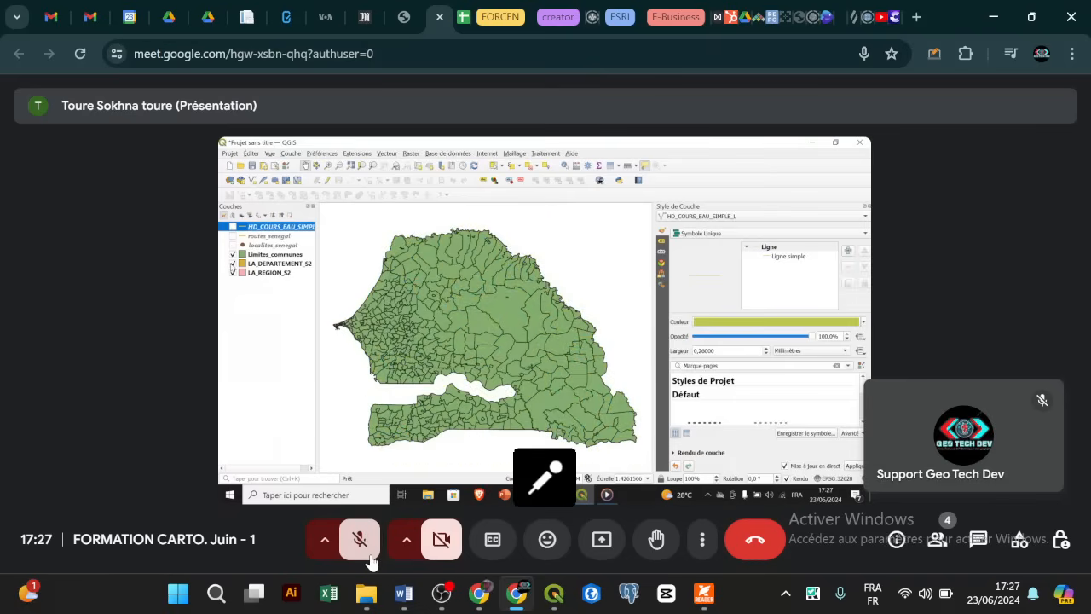
click(365, 554)
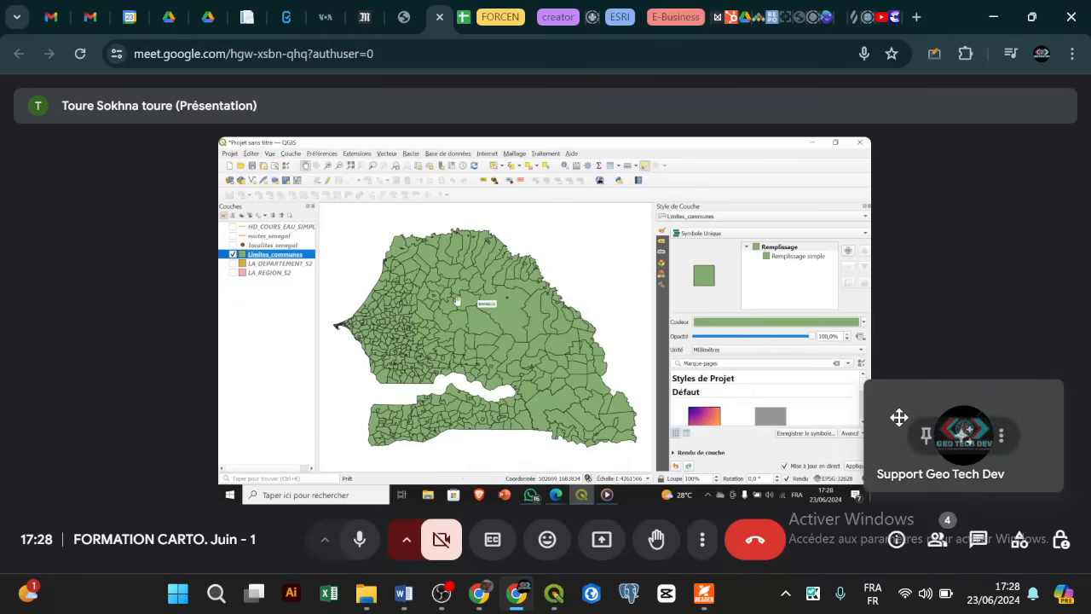
Change the meeting layout to Barre latérale and close the layout settings.
click(702, 540)
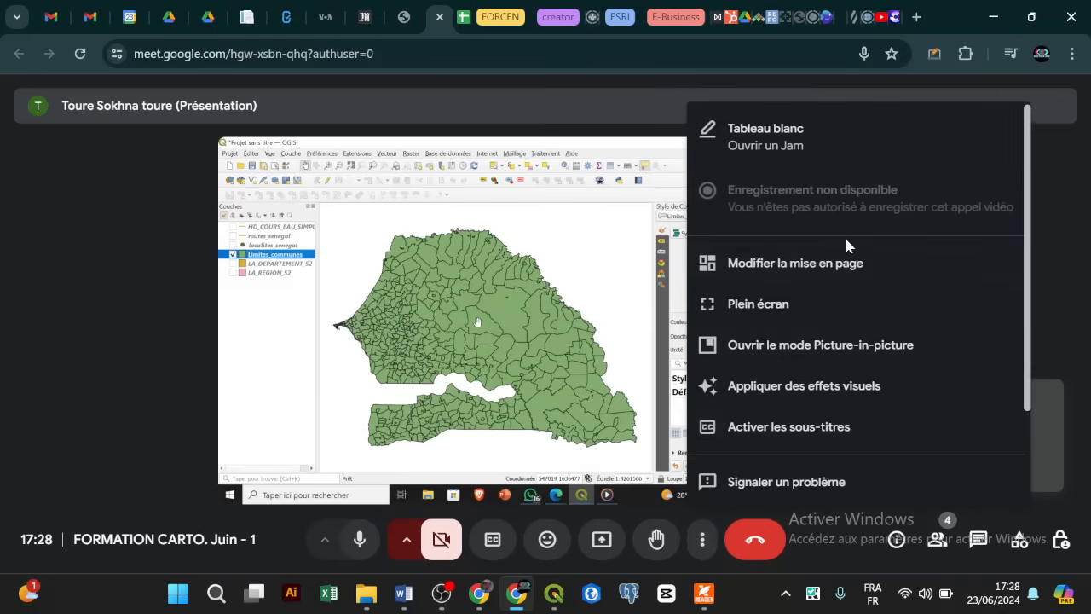
click(757, 272)
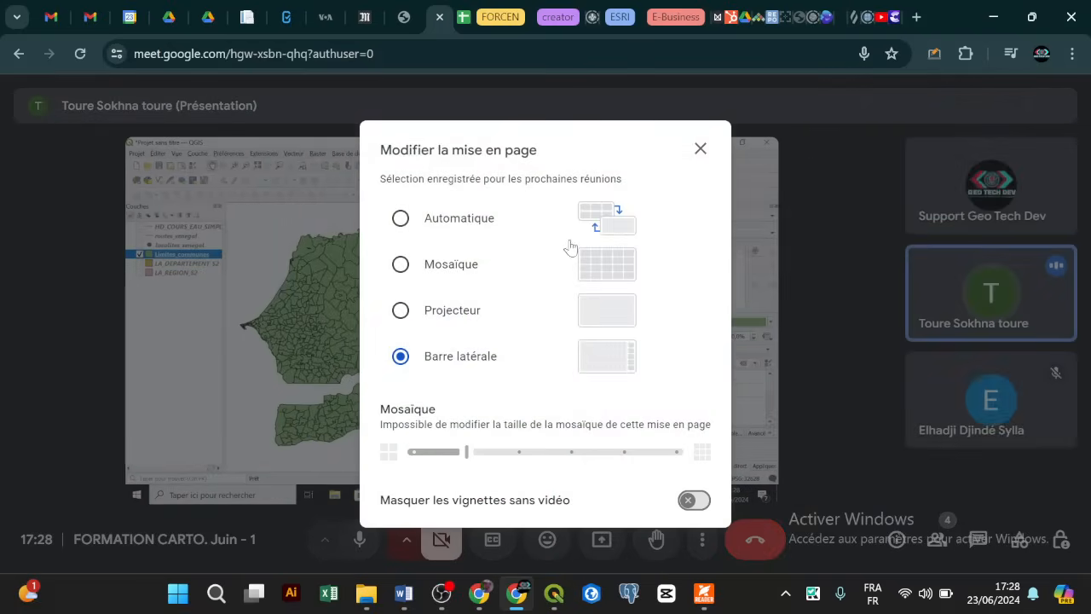
click(700, 150)
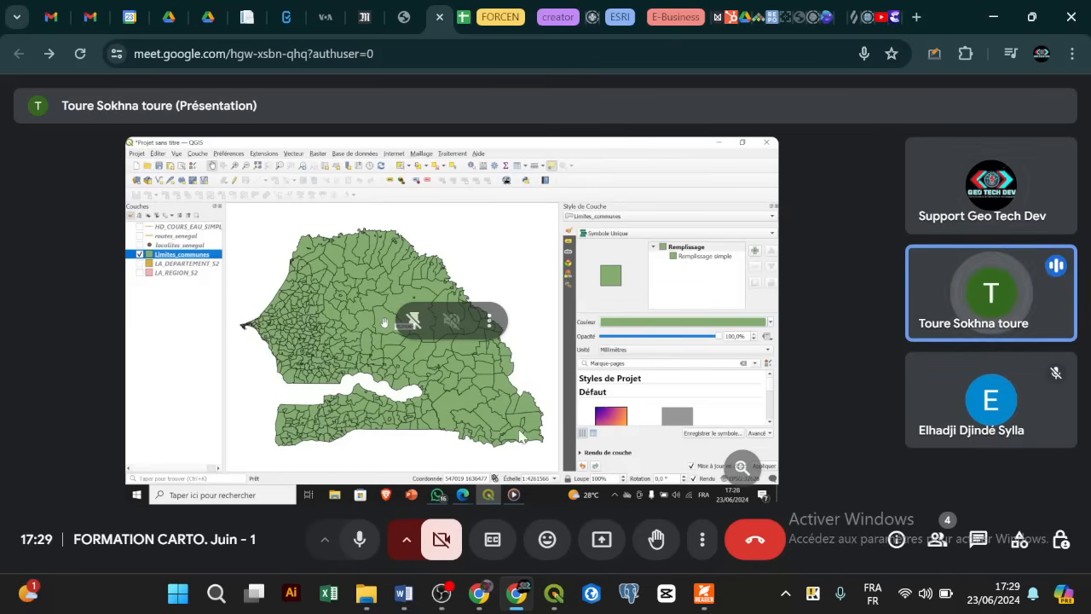
Reduce the browser zoom of the meeting page below 100 % to enlarge the shared QGIS presentation.
key(ctrl+plus)
key(ctrl+plus)
key(ctrl+plus)
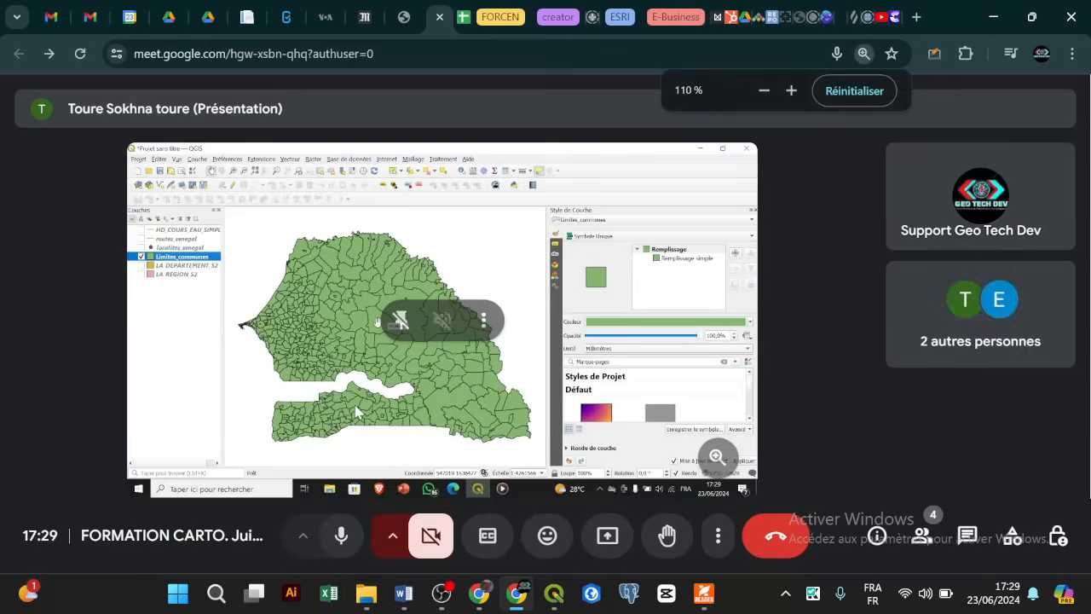
key(ctrl+minus)
key(ctrl+minus)
key(ctrl+plus)
key(ctrl+minus)
key(ctrl+minus)
key(ctrl+minus)
key(ctrl+minus)
key(ctrl+minus)
key(ctrl+minus)
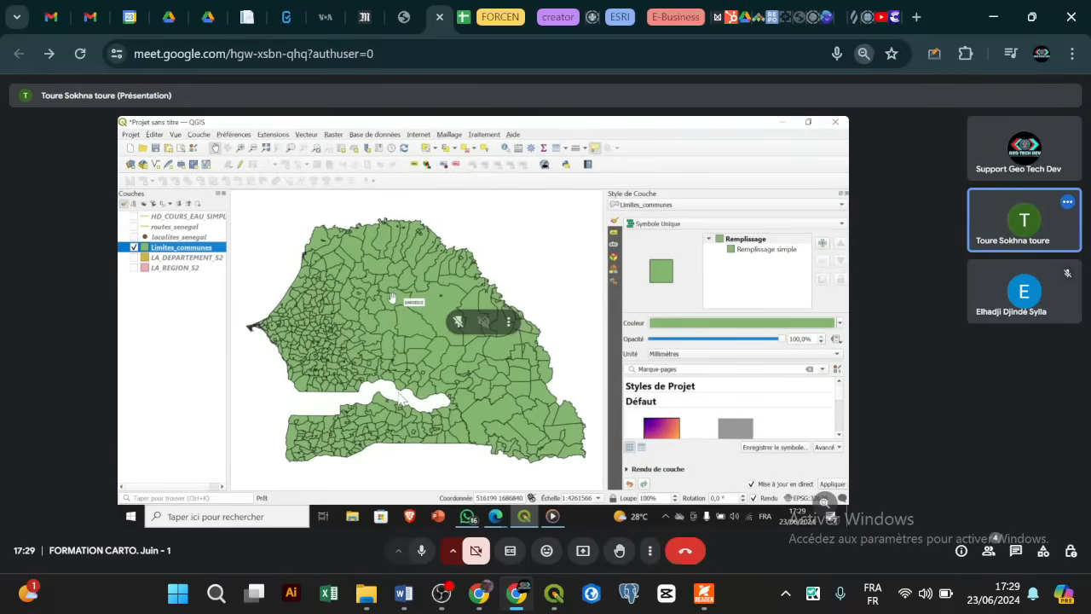
Reduce the meeting page's browser zoom one more level and identify a commune of Limites_communes in the shared QGIS map.
key(ctrl+minus)
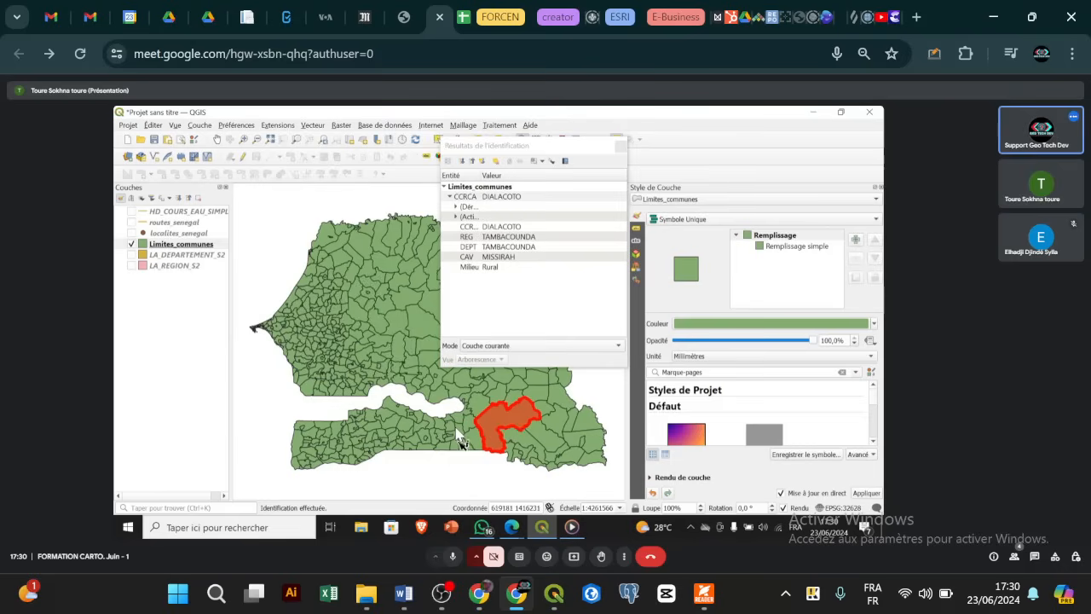
click(457, 440)
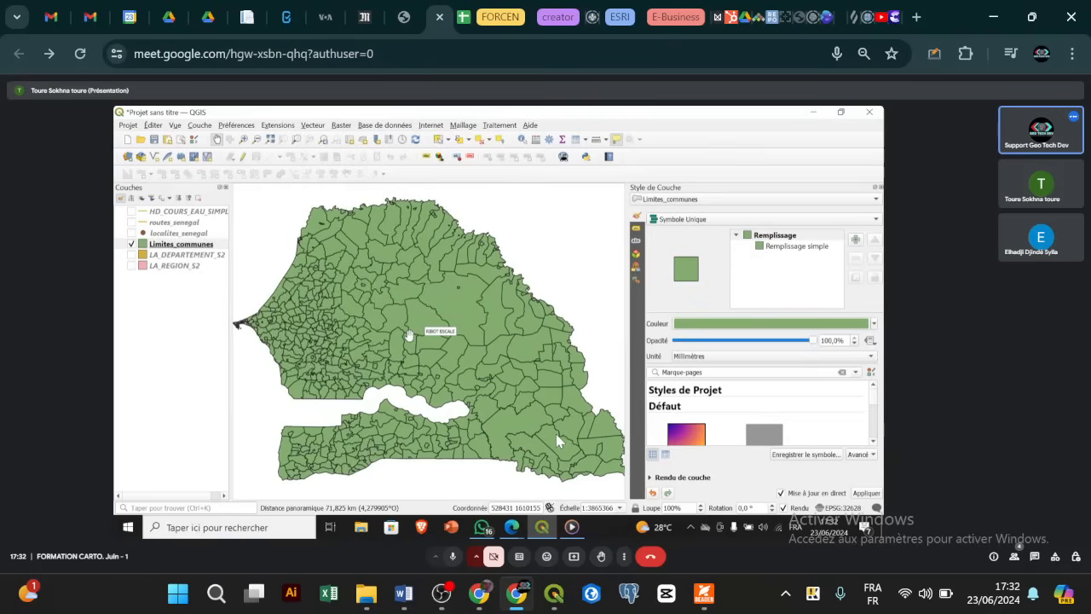
Open the attribute table of Limites_communes and mark the VELINGARA commune of the KOLDA region.
right_click(219, 246)
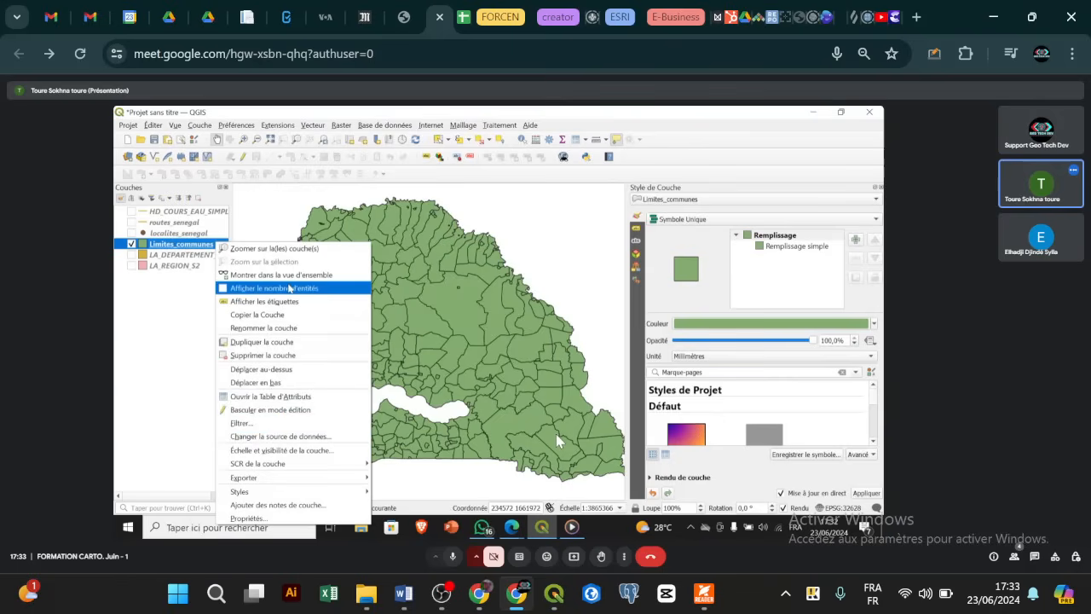
click(275, 400)
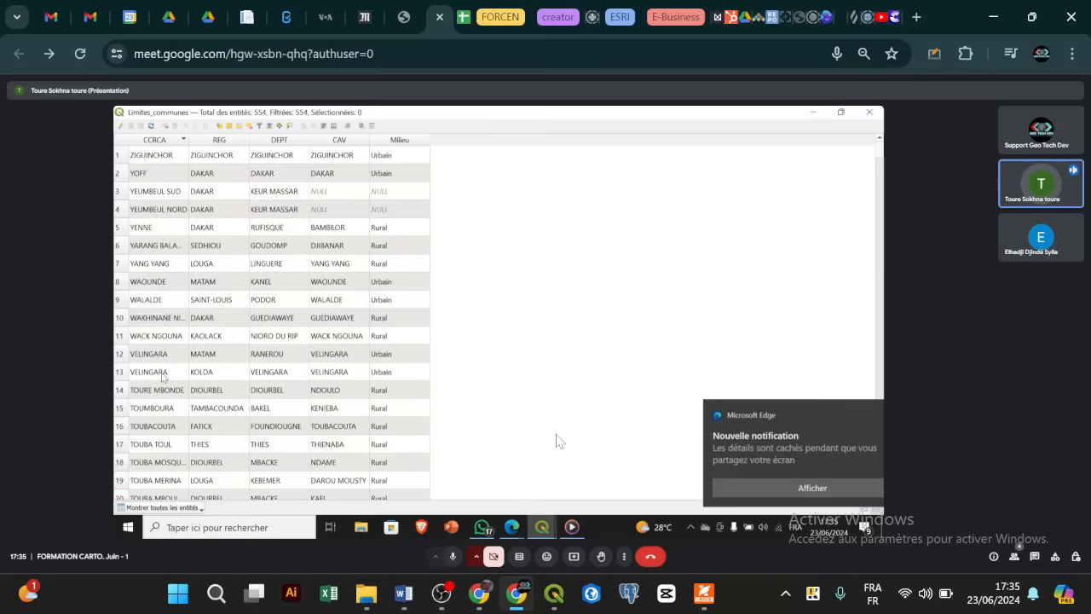
click(159, 373)
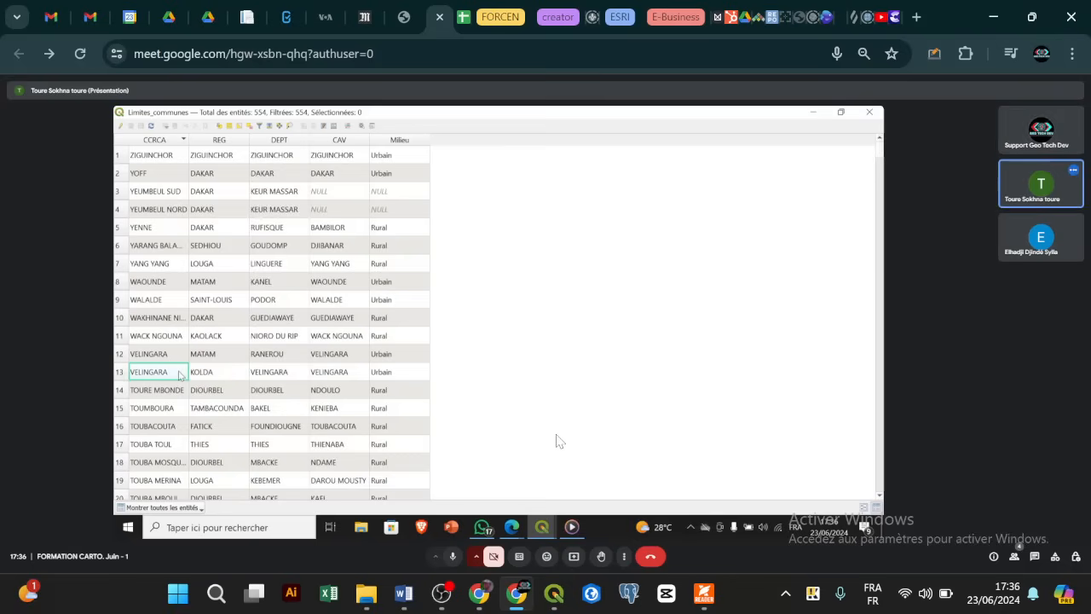
right_click(208, 376)
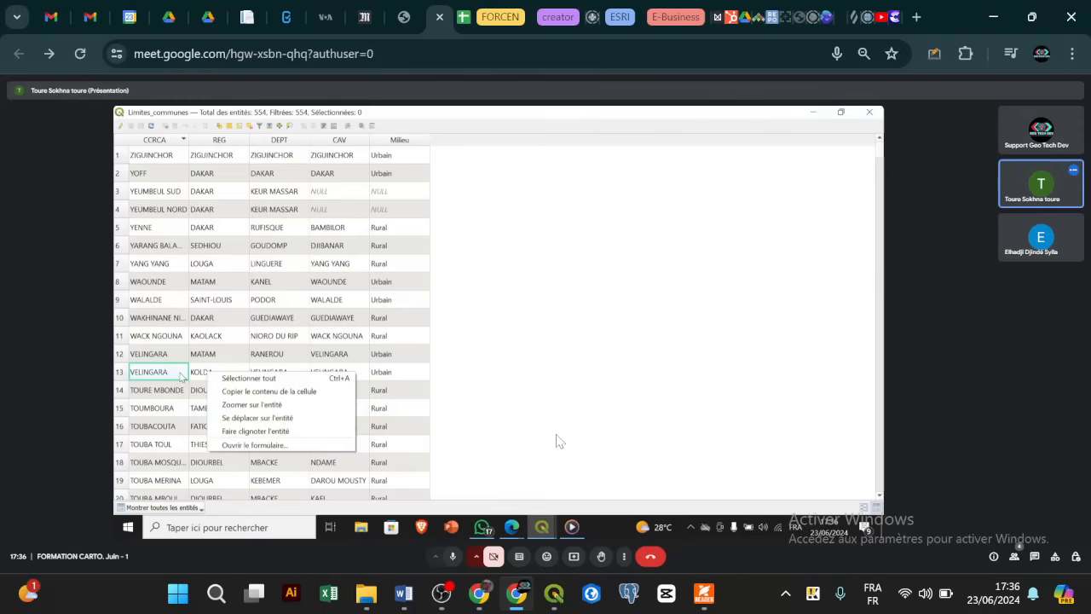
click(176, 376)
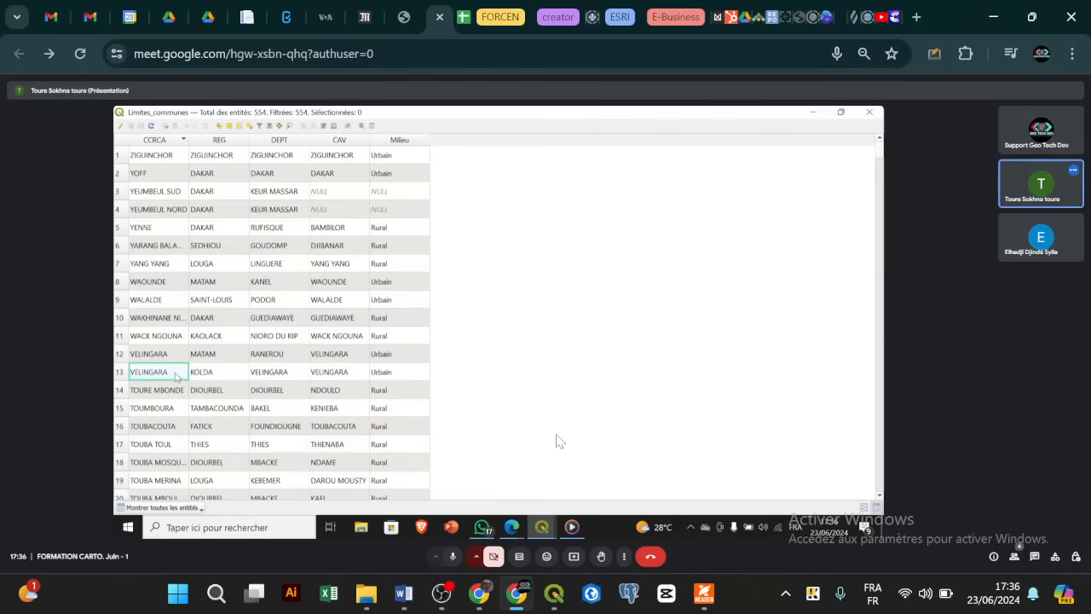
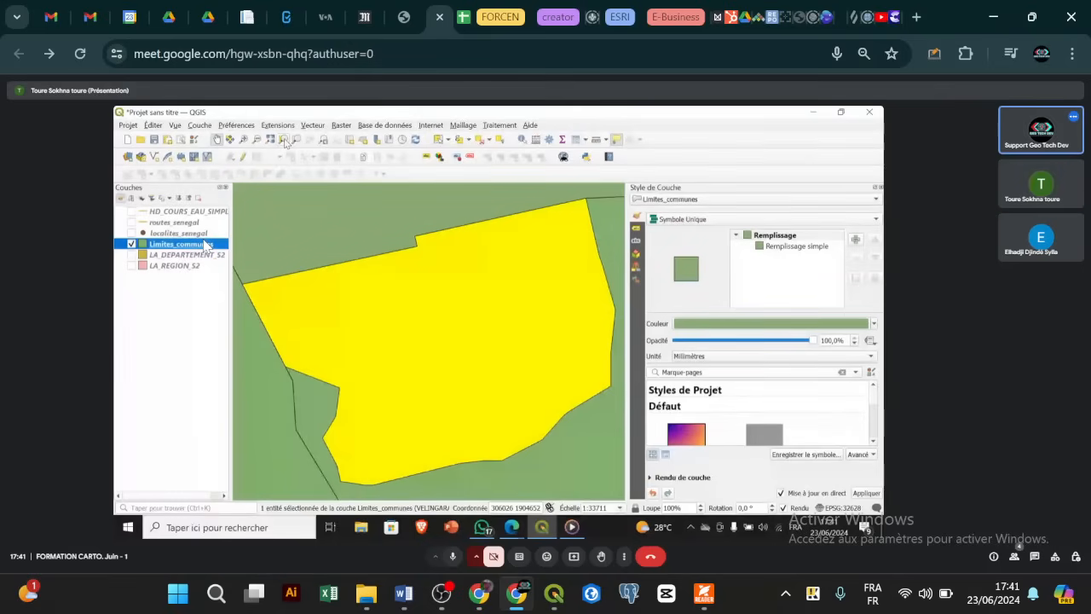
Start exporting only the selected entities of Limites_communes, with GeoPackage as the format.
right_click(205, 245)
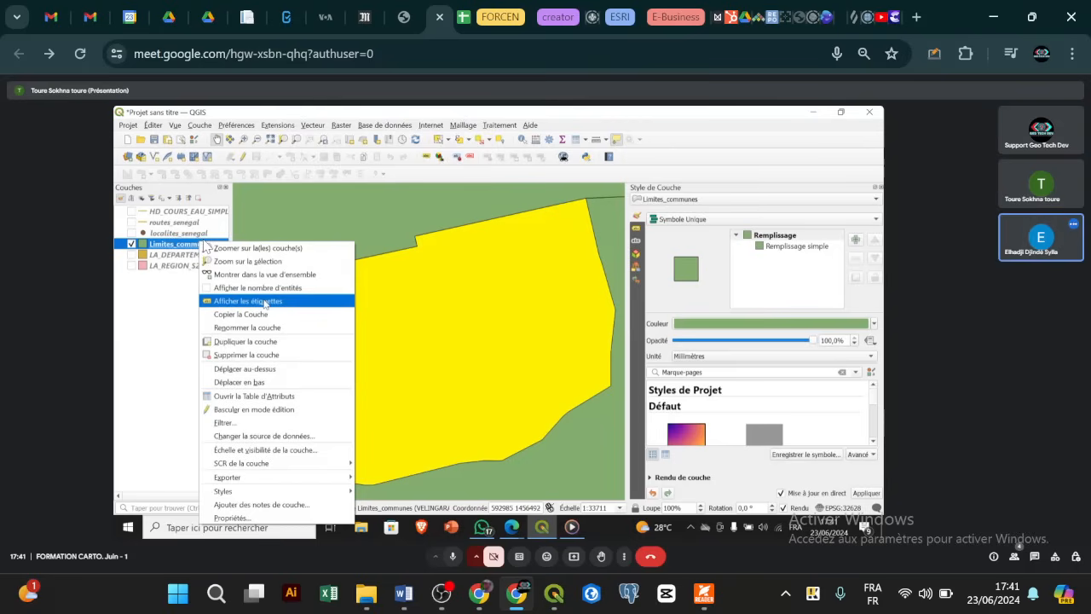
mouse_move(274, 483)
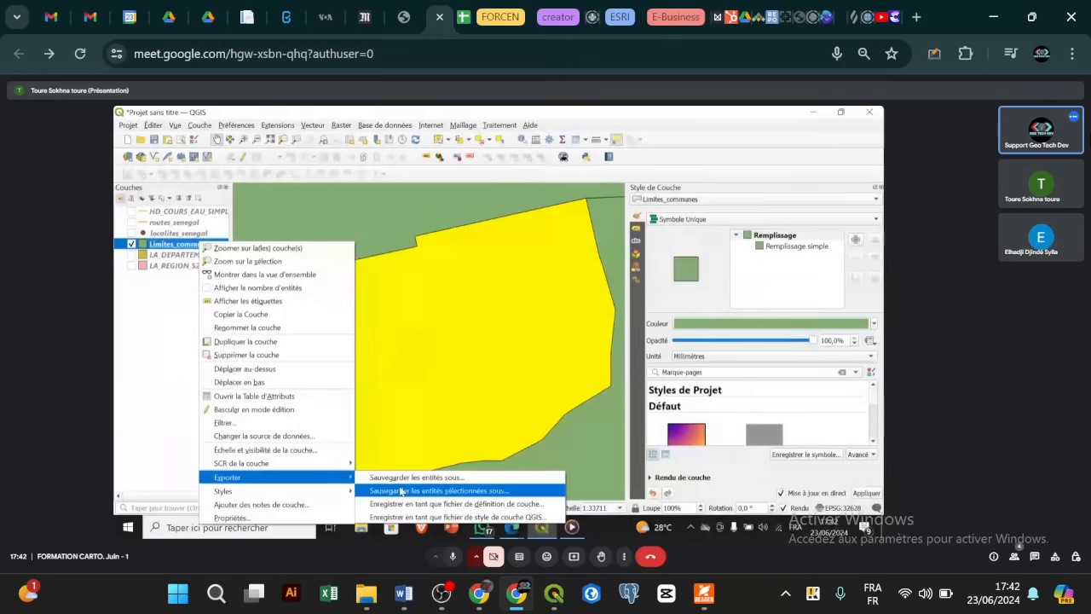
click(389, 491)
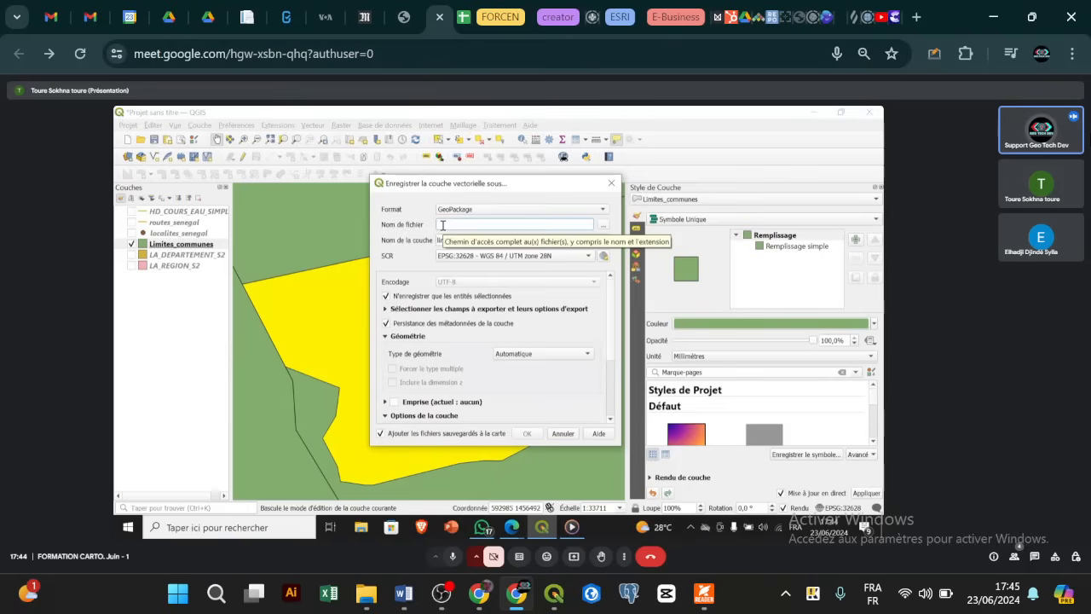
click(603, 211)
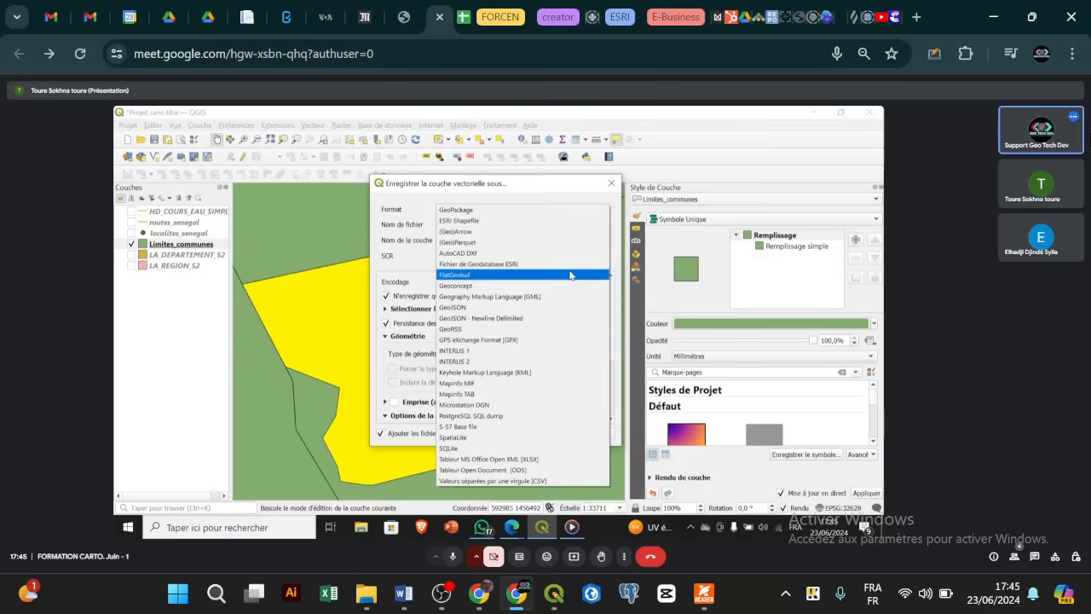
click(550, 210)
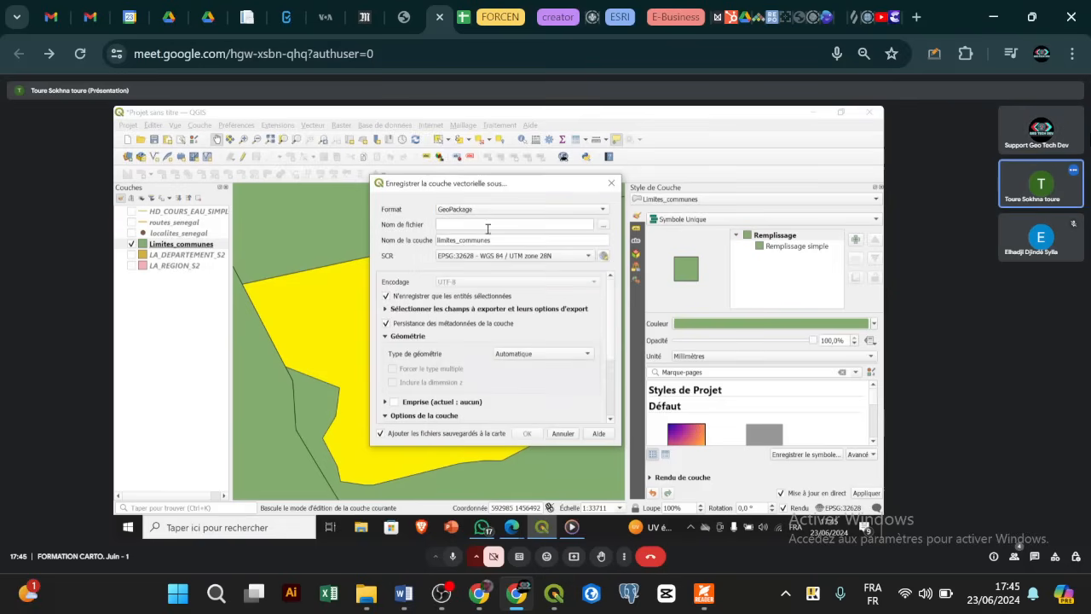
click(455, 226)
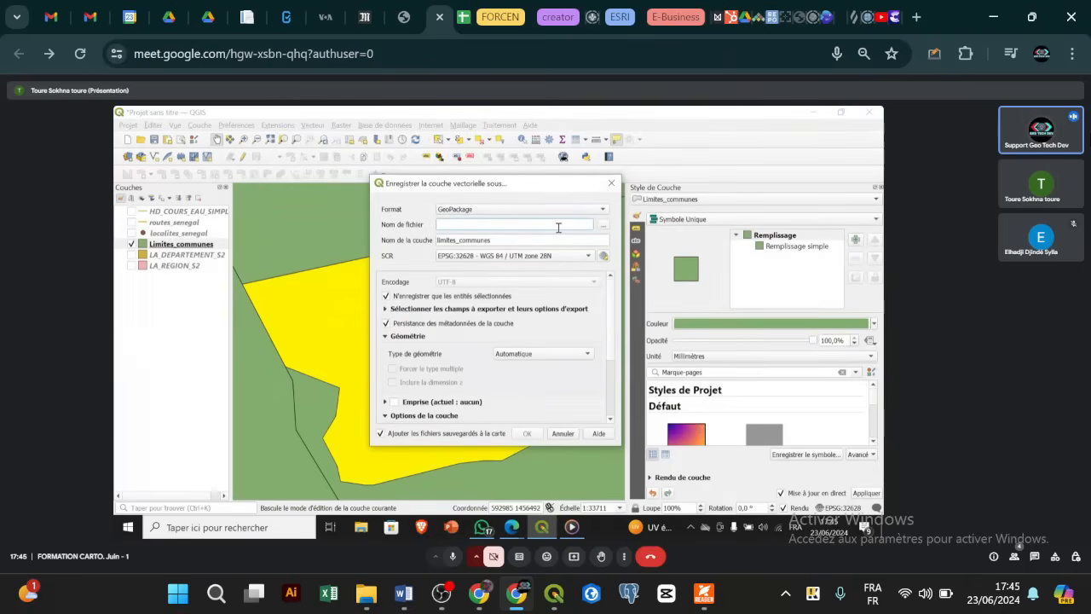
click(603, 226)
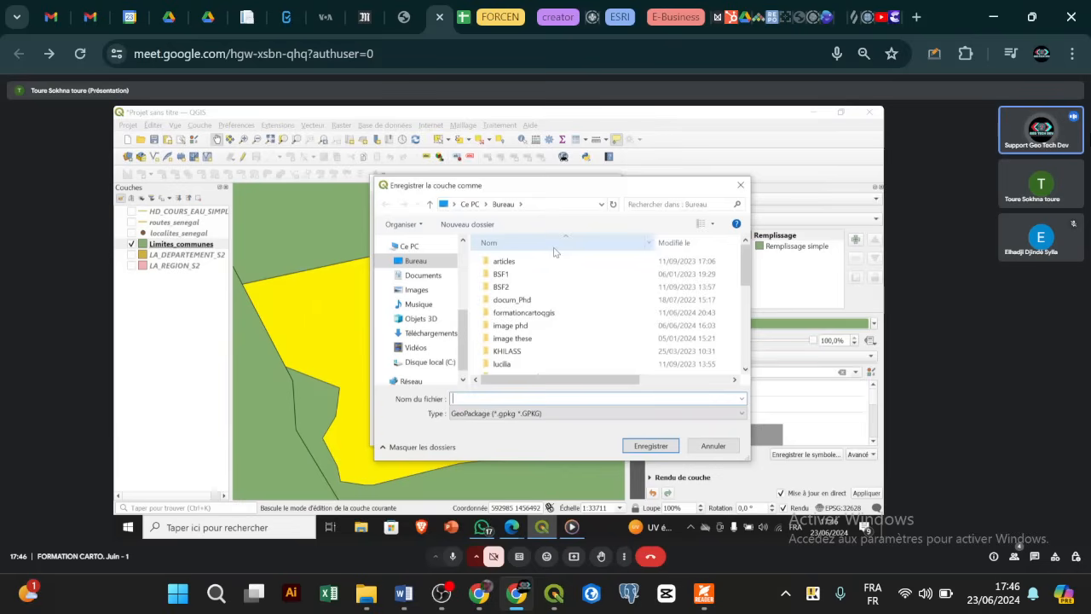
click(553, 314)
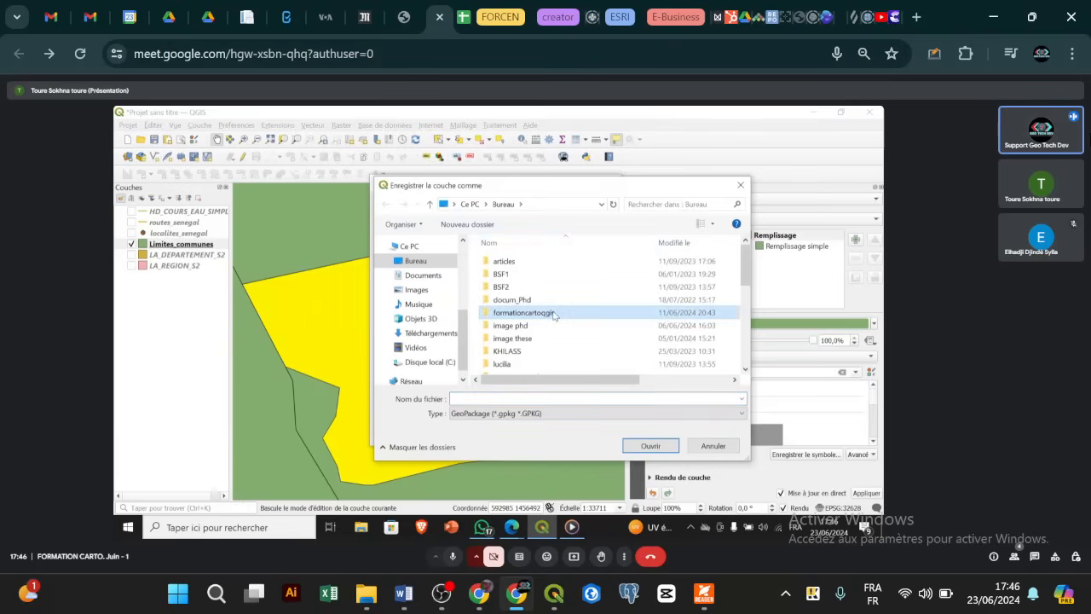
double_click(553, 314)
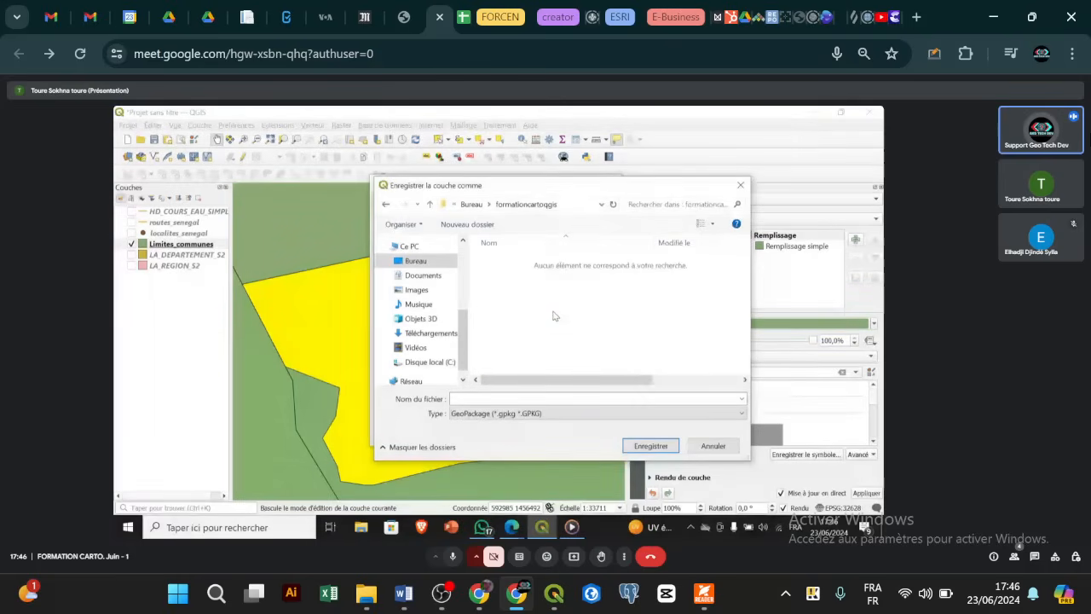
mouse_move(560, 379)
mouse_down()
mouse_move(688, 372)
mouse_move(545, 392)
mouse_up()
click(541, 395)
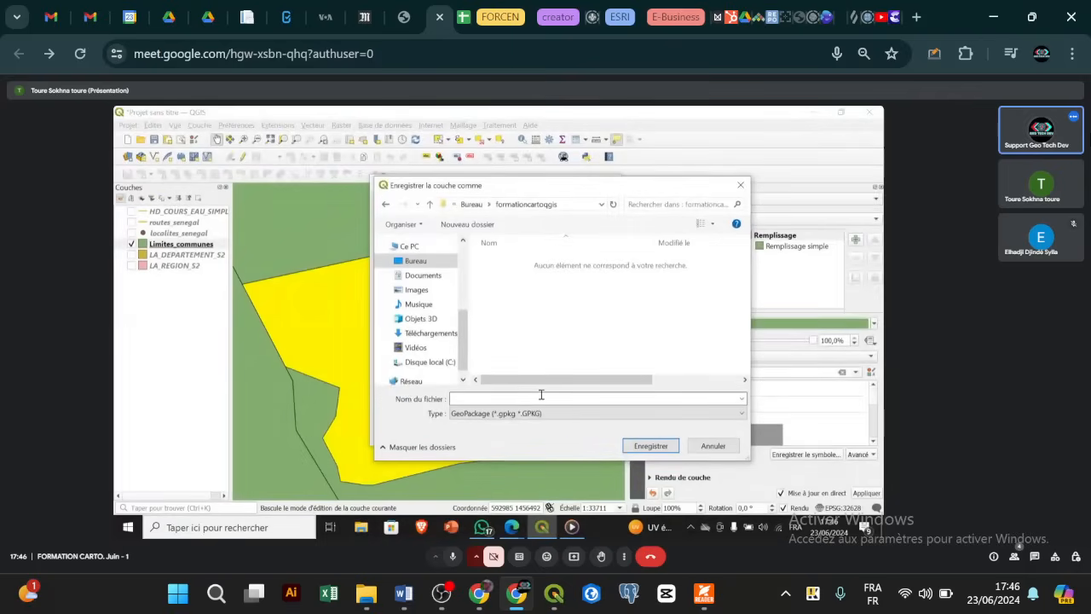
click(430, 207)
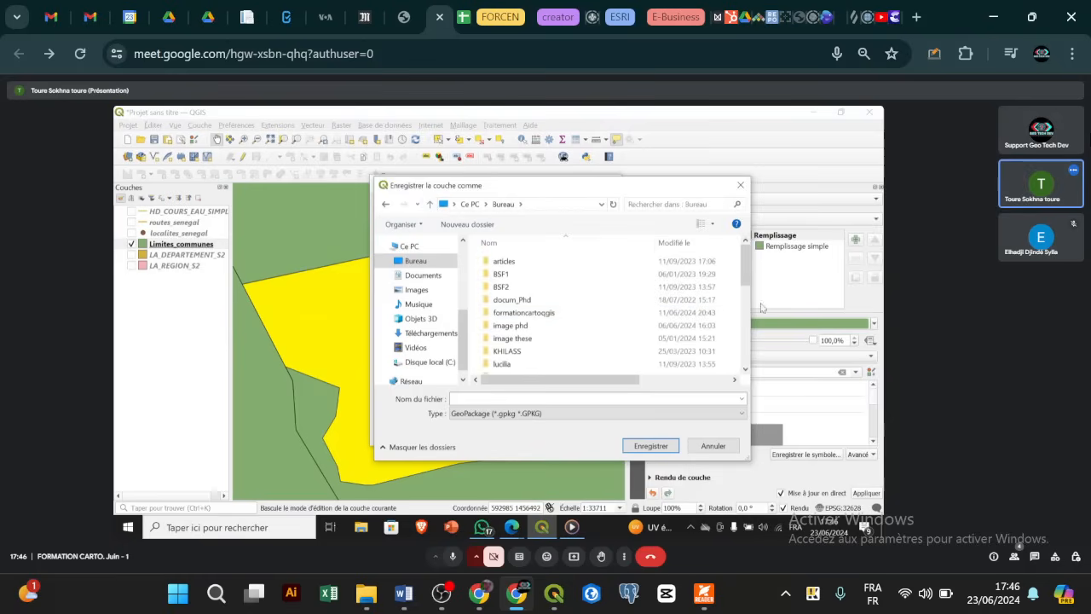
drag(743, 269, 764, 348)
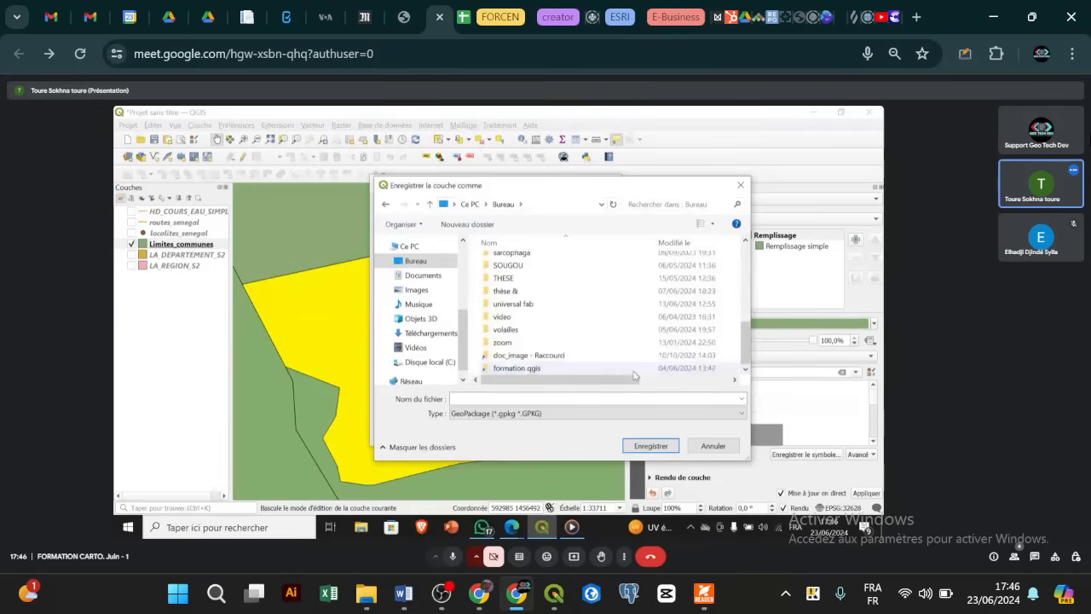
double_click(633, 375)
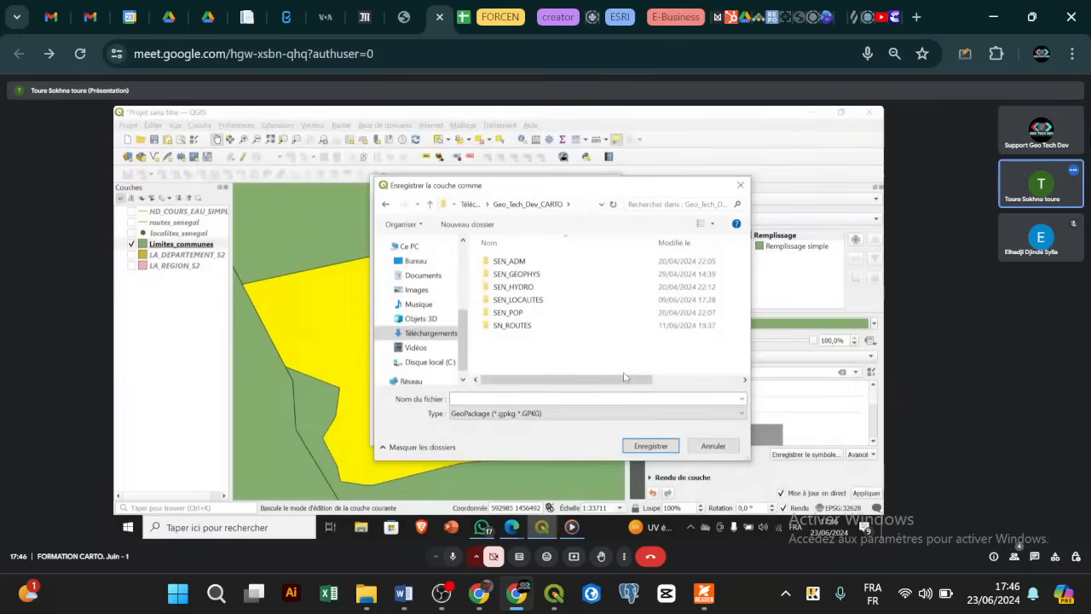
click(430, 204)
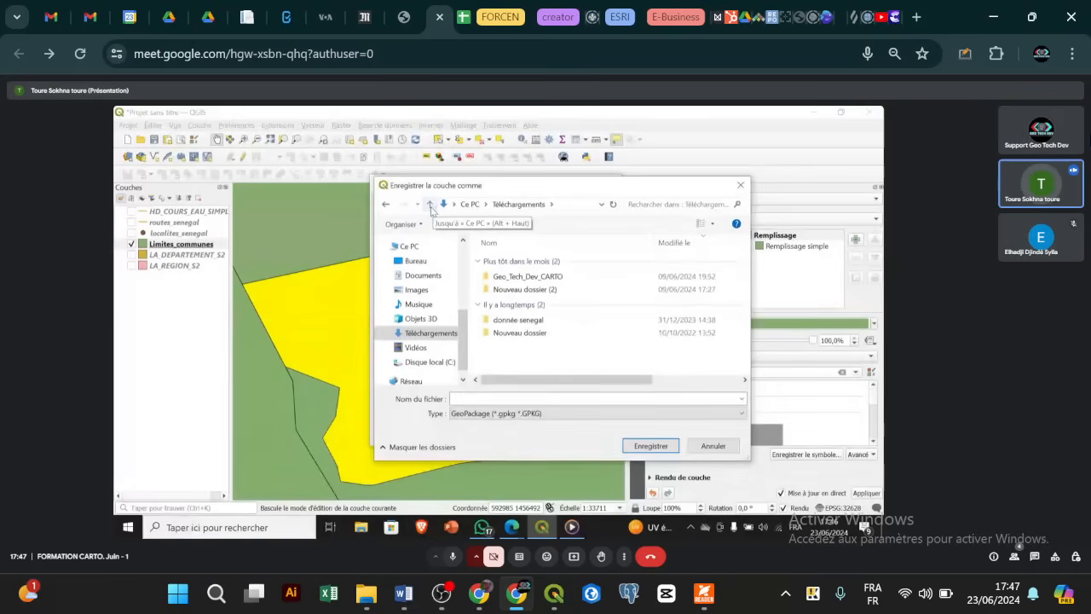
click(430, 205)
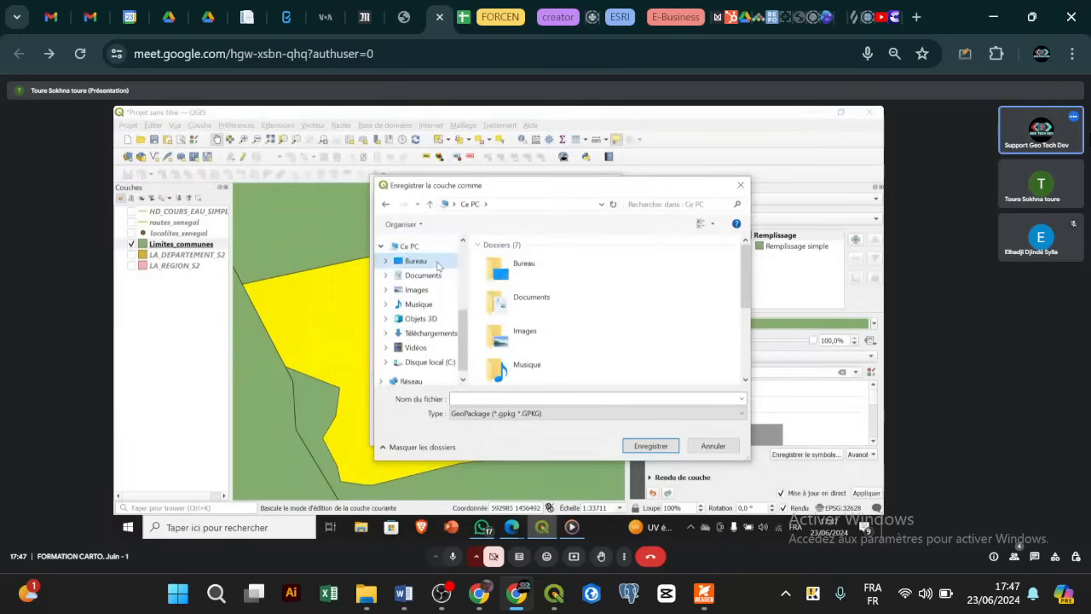
click(438, 266)
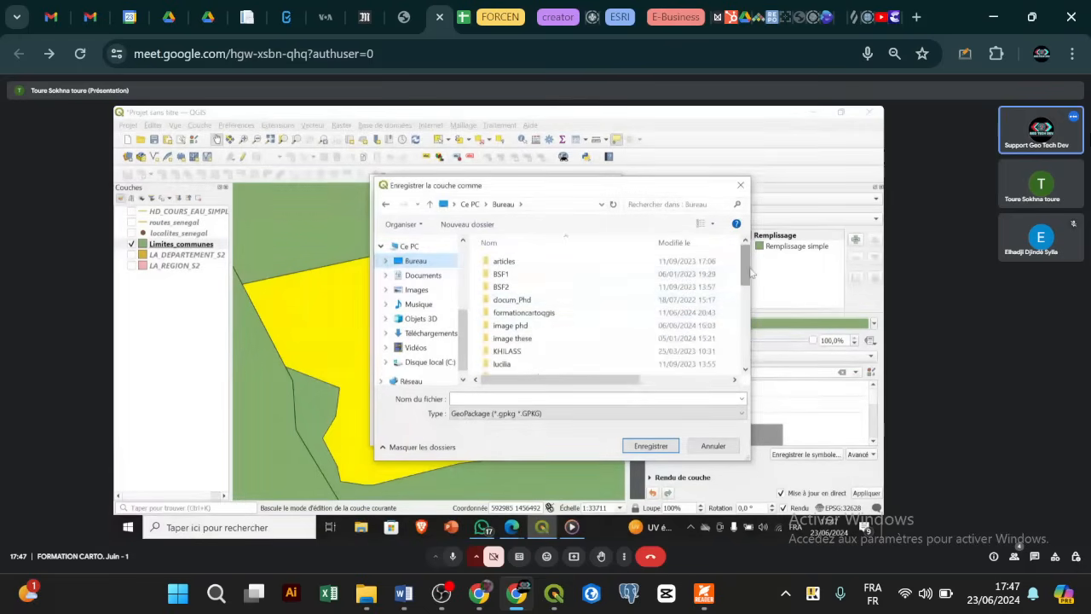
drag(750, 272, 766, 357)
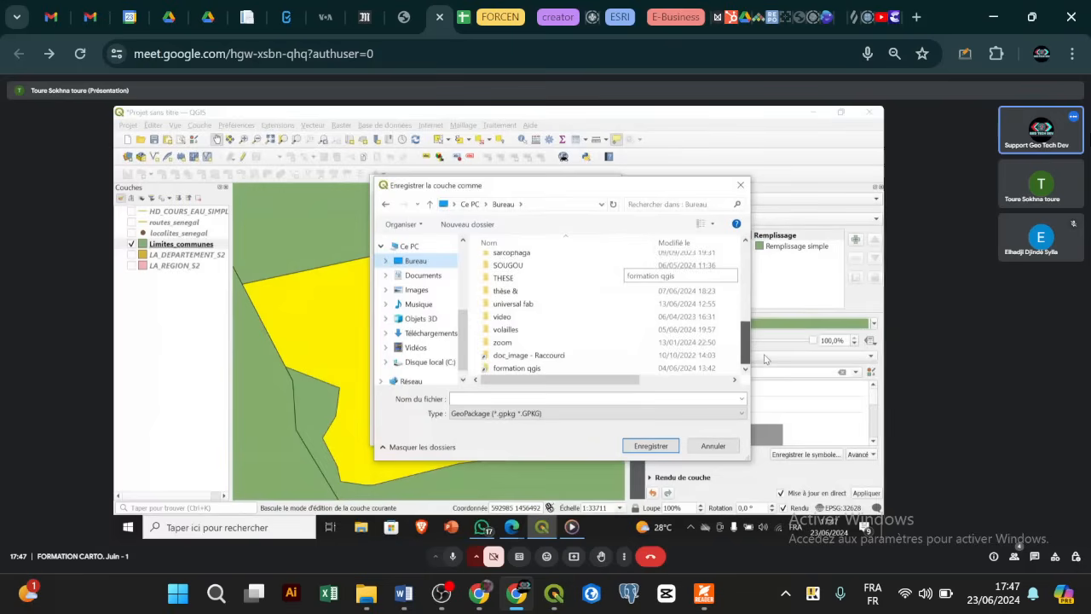
drag(764, 359, 754, 257)
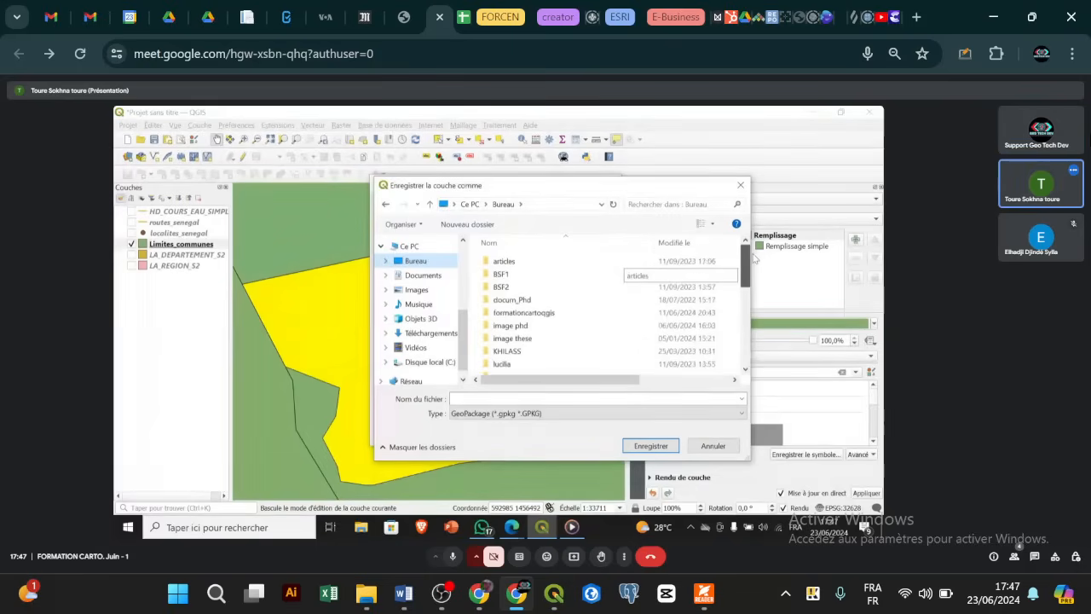
click(740, 186)
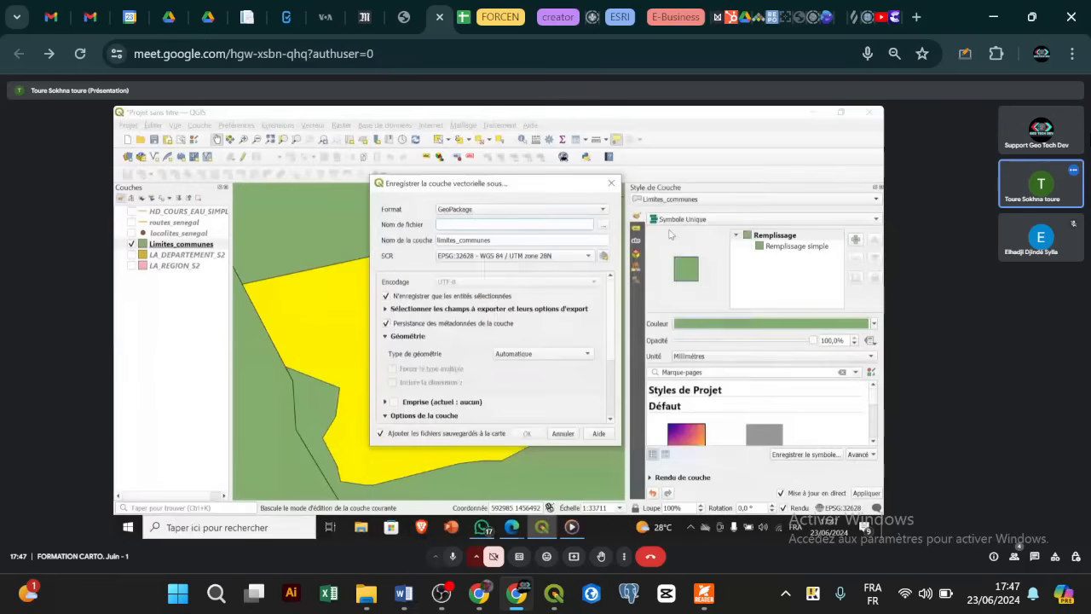
click(816, 111)
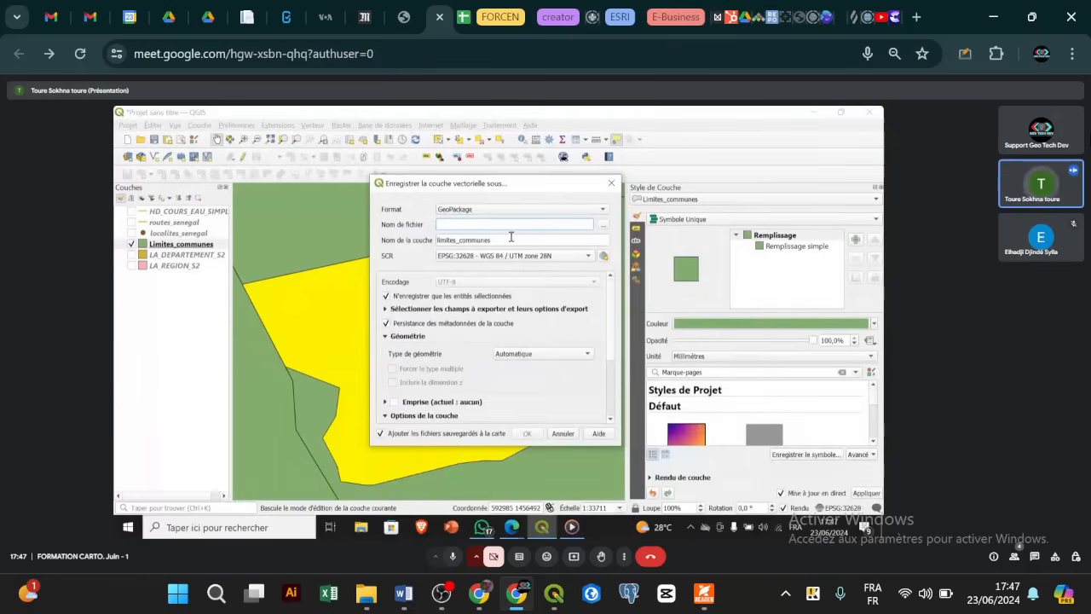
Browse for the export file's location and open the formationcartoqgis folder on the Bureau, checking its path.
click(603, 225)
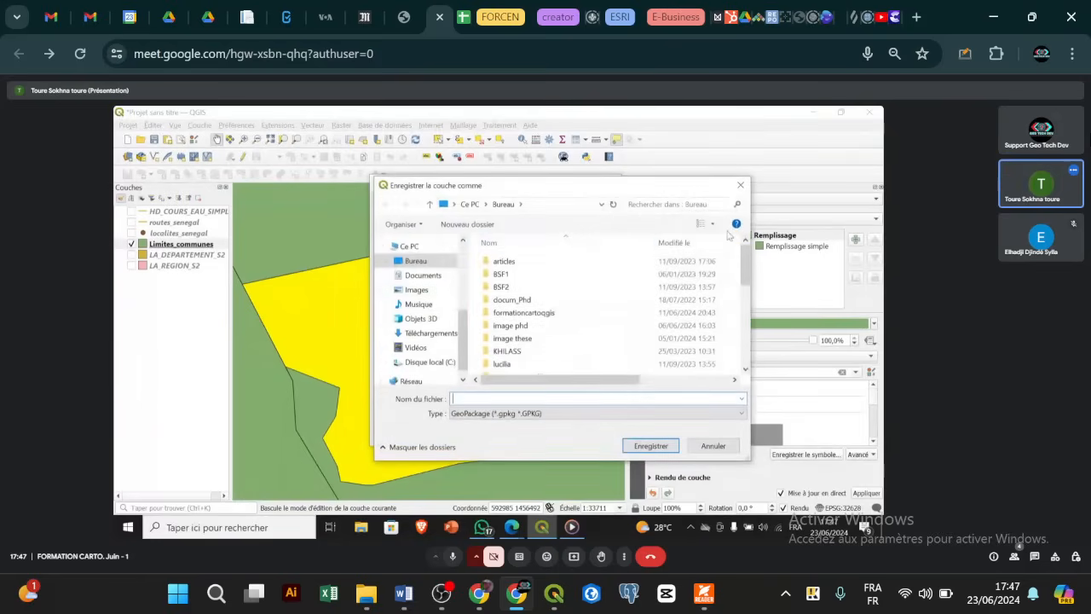
mouse_move(747, 263)
mouse_down()
mouse_move(756, 284)
mouse_move(753, 252)
mouse_up()
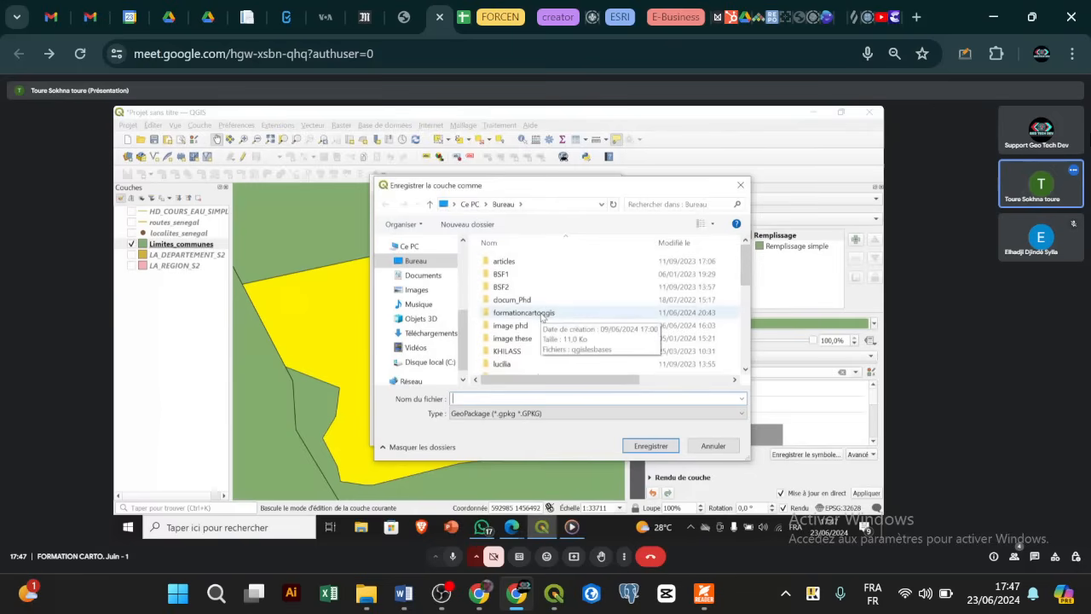
double_click(524, 313)
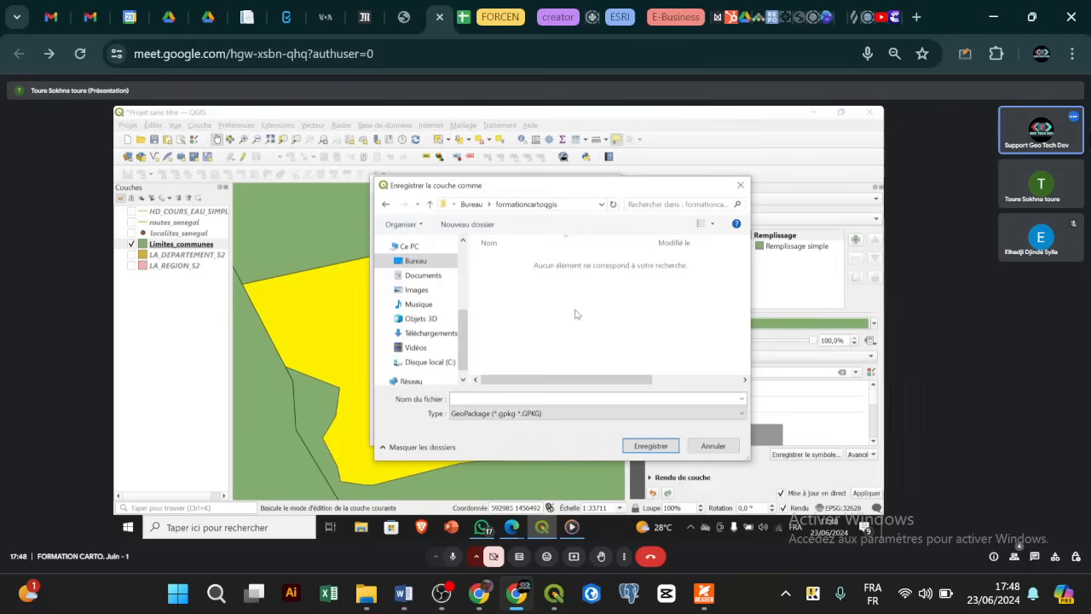
click(601, 205)
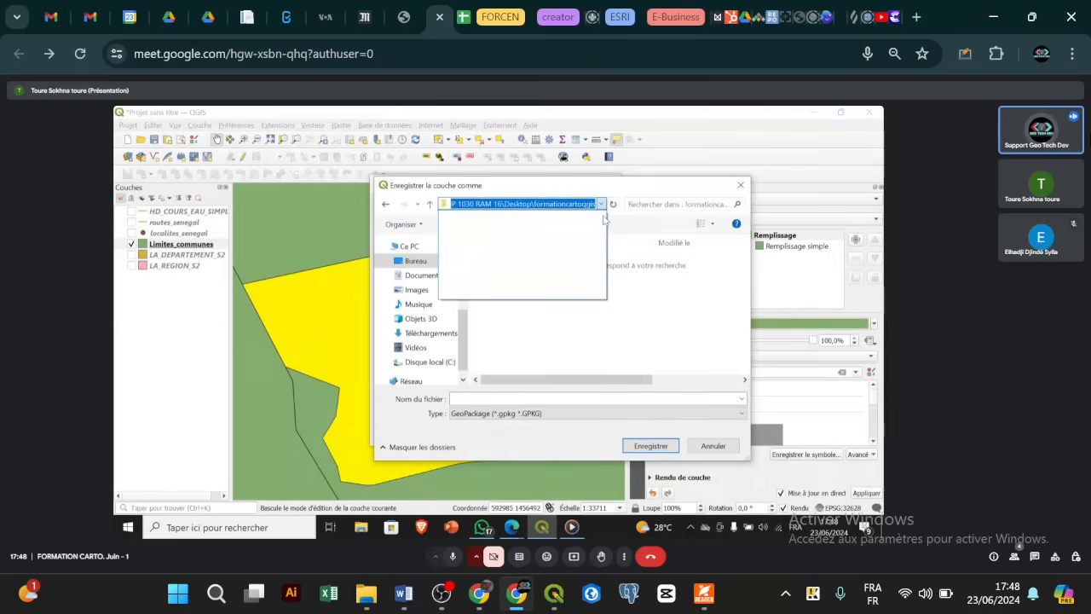
click(602, 205)
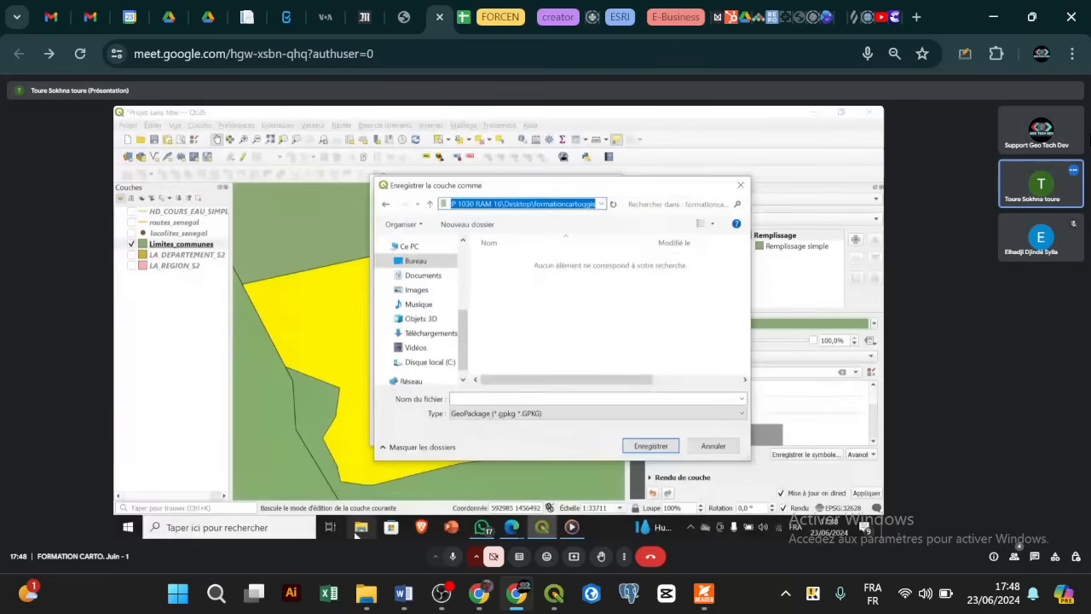
Switch to the file explorer and open the formationcartoqgis folder on the Bureau to examine its contents.
click(360, 530)
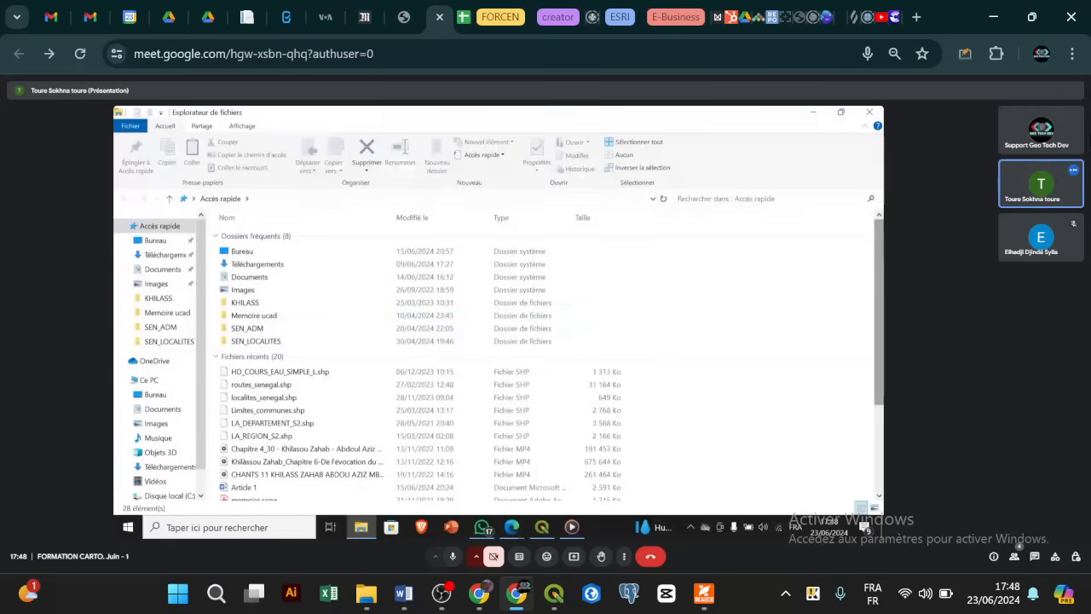
click(292, 257)
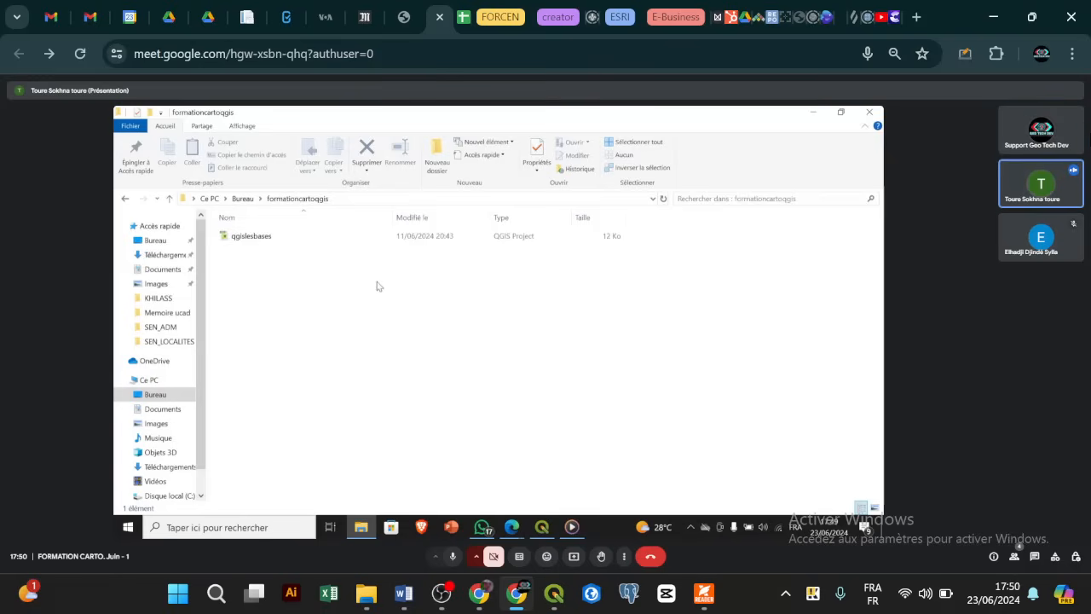
Create a folder named carte_de_localisation inside formationcartoqgis.
click(436, 162)
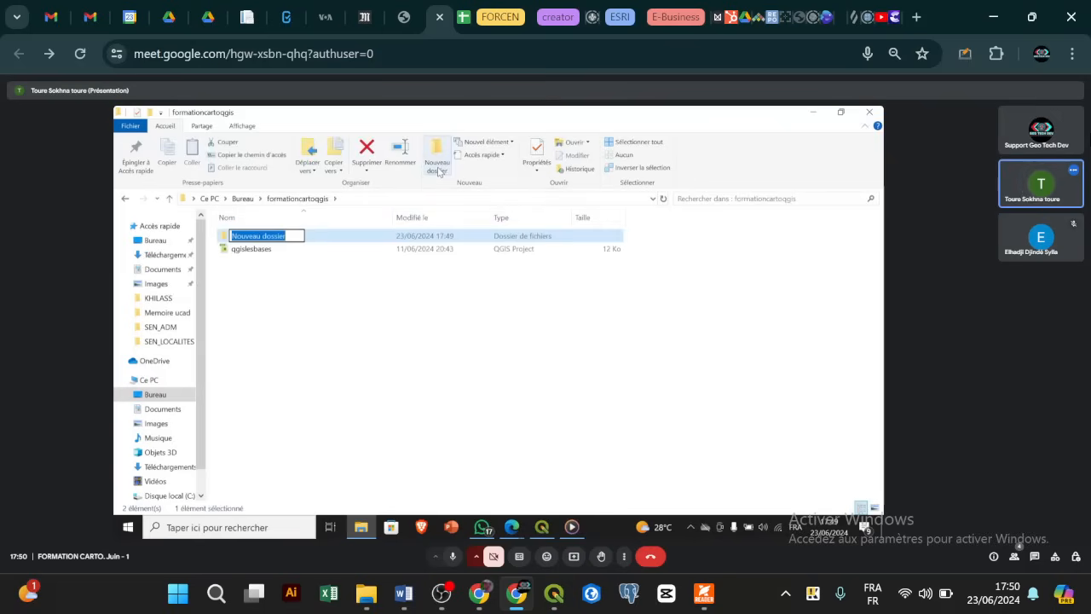
text(car)
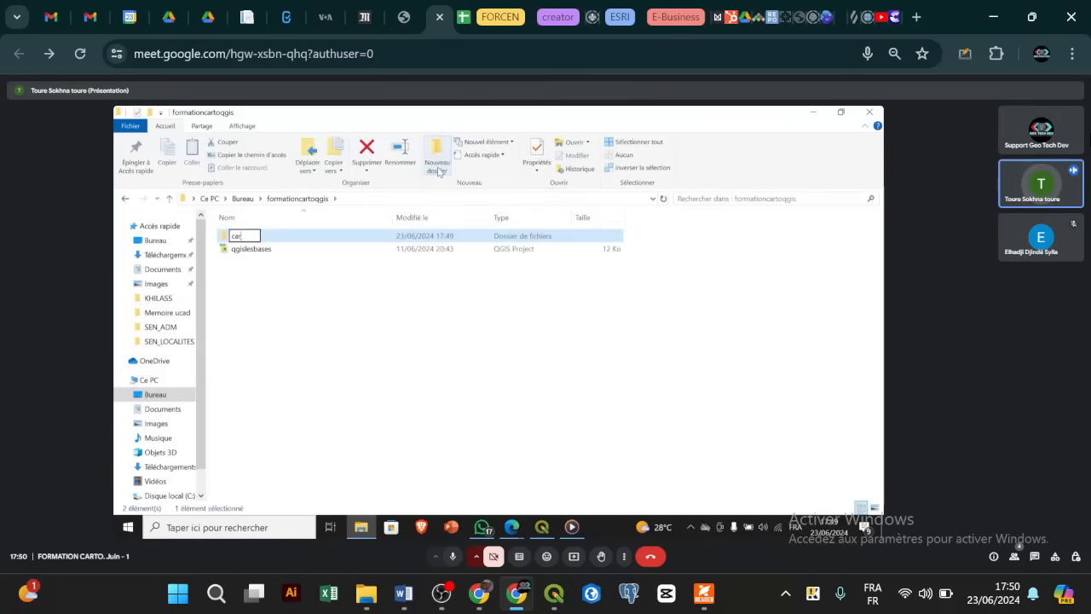
text(te de)
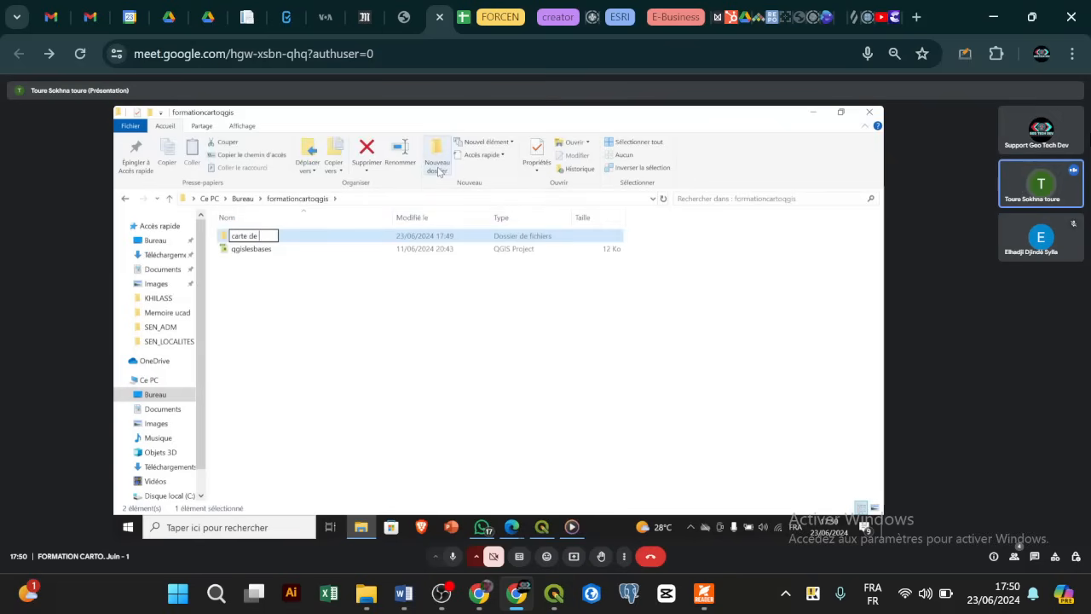
text( loca)
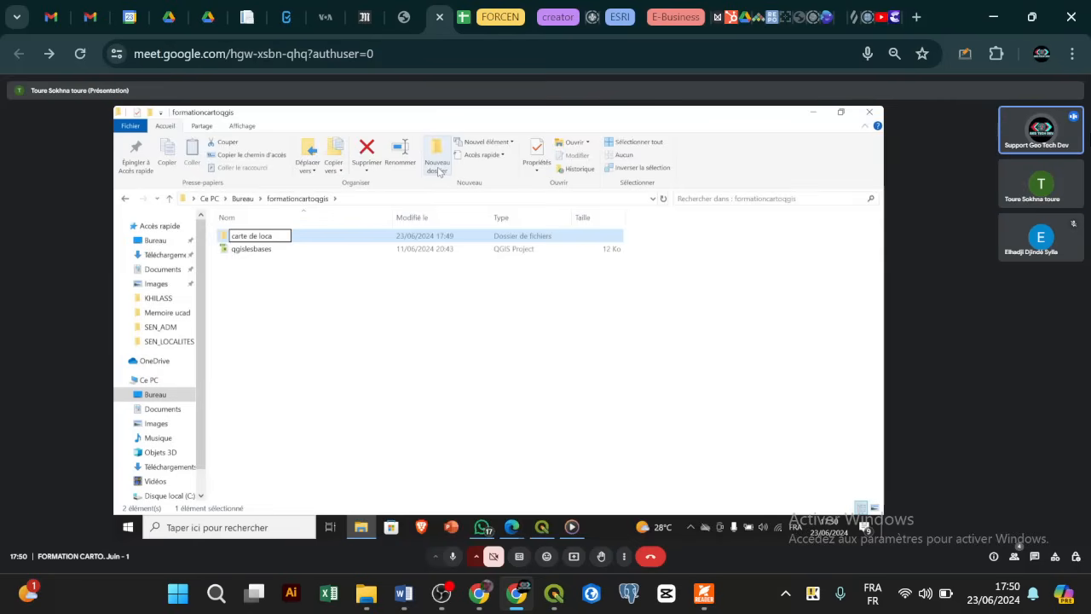
text(lisat)
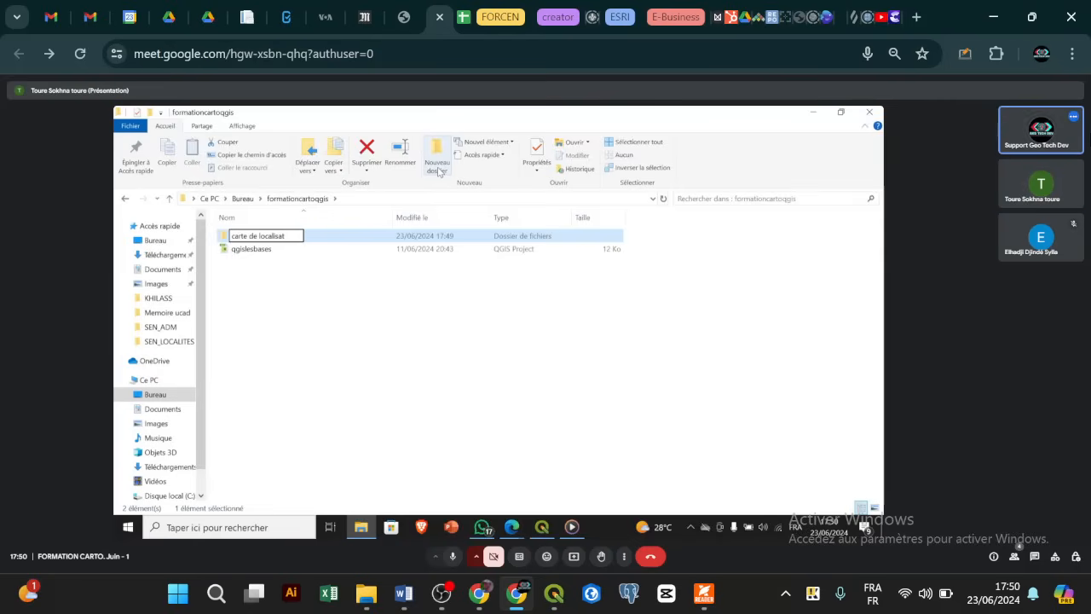
key(BackSpace)
key(BackSpace)
key(BackSpace)
key(BackSpace)
key(BackSpace)
key(BackSpace)
key(BackSpace)
key(BackSpace)
key(BackSpace)
key(BackSpace)
key(BackSpace)
key(BackSpace)
text(_de)
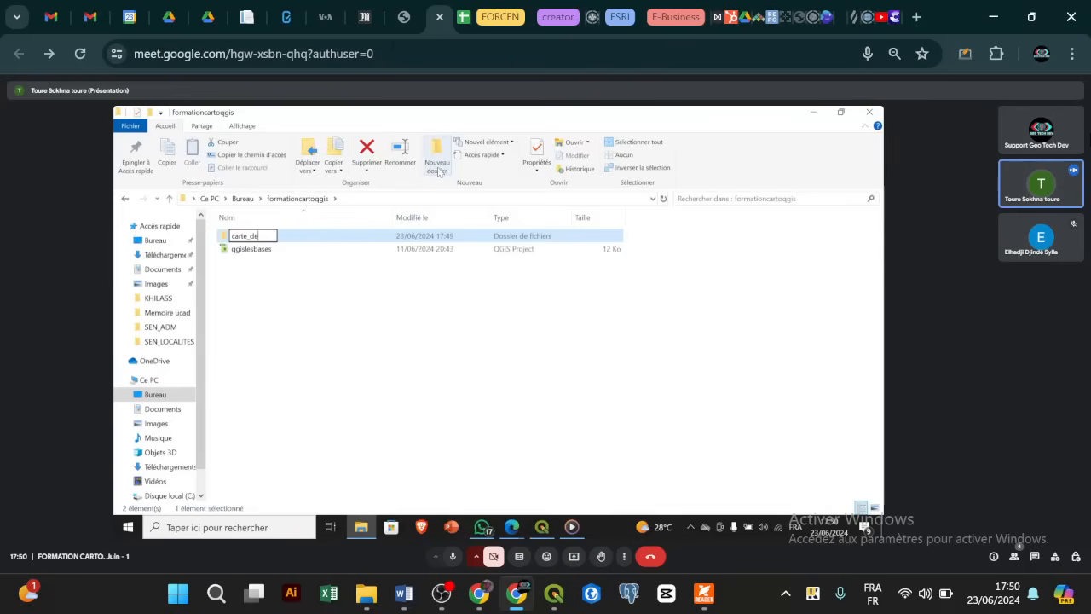
text(_localisation)
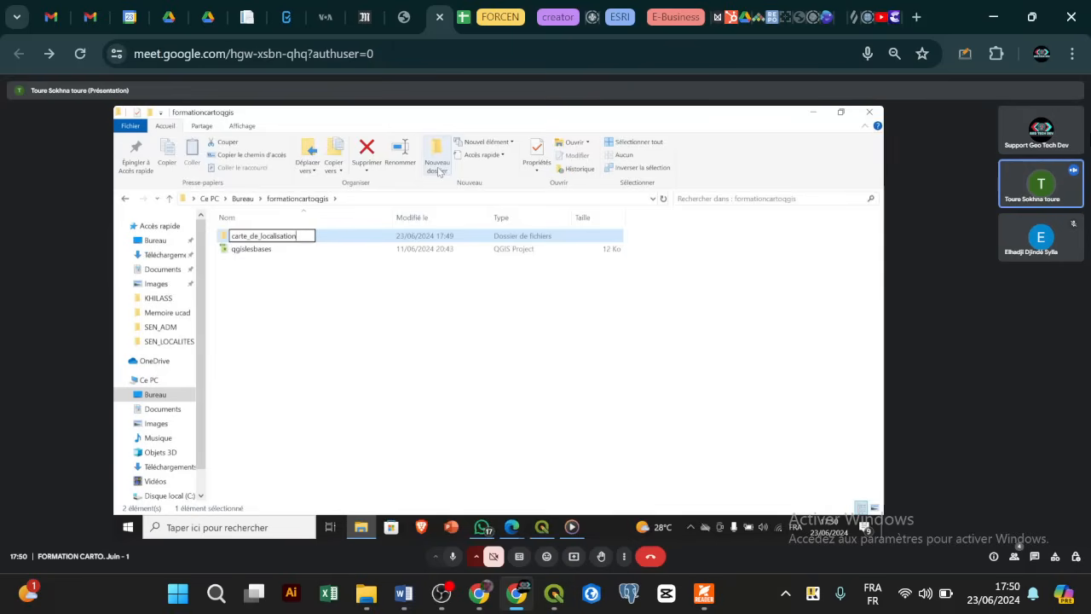
click(428, 334)
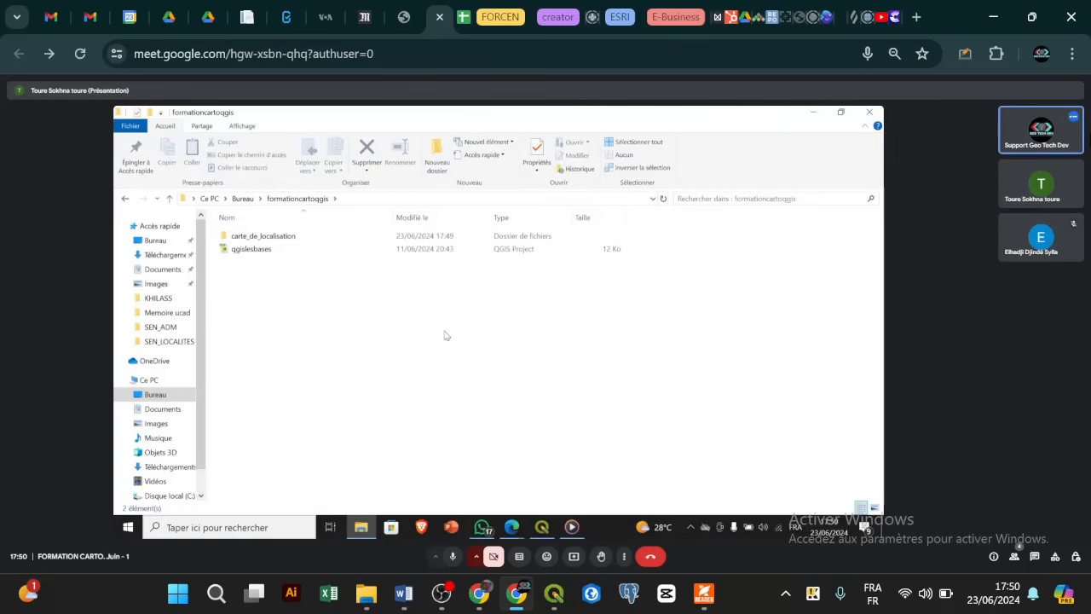
Switch back to QGIS and set the export file to "commune de velingara" in the carte_de_localisation folder.
click(542, 528)
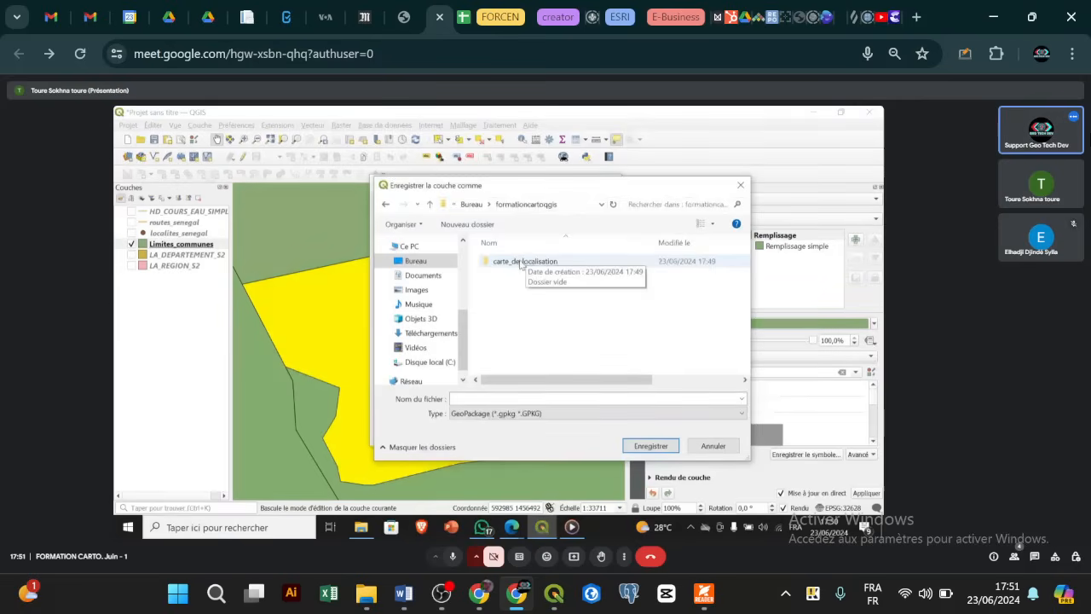
click(520, 262)
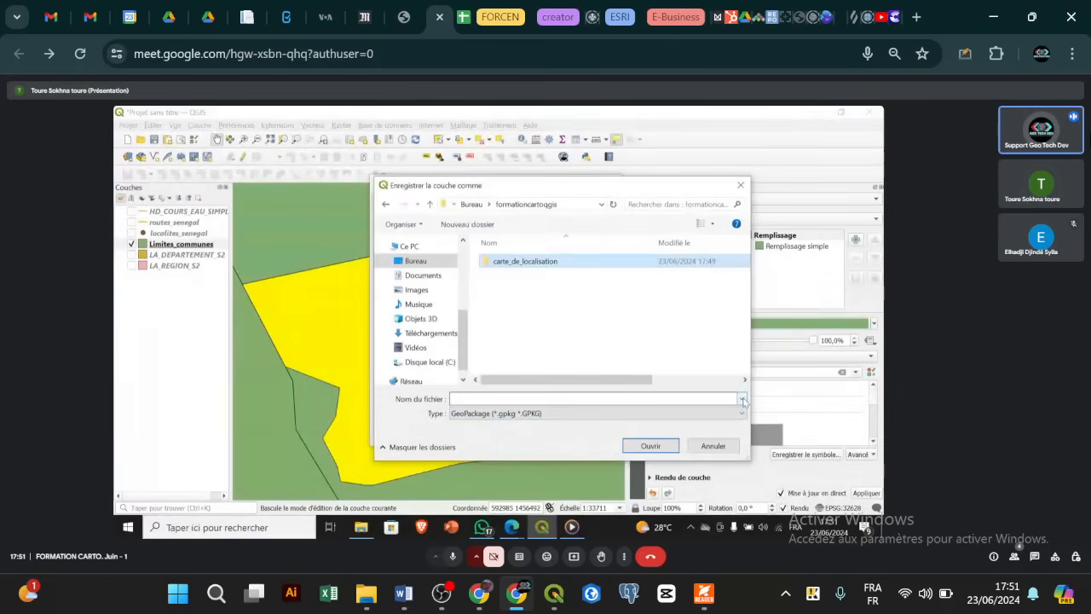
double_click(554, 262)
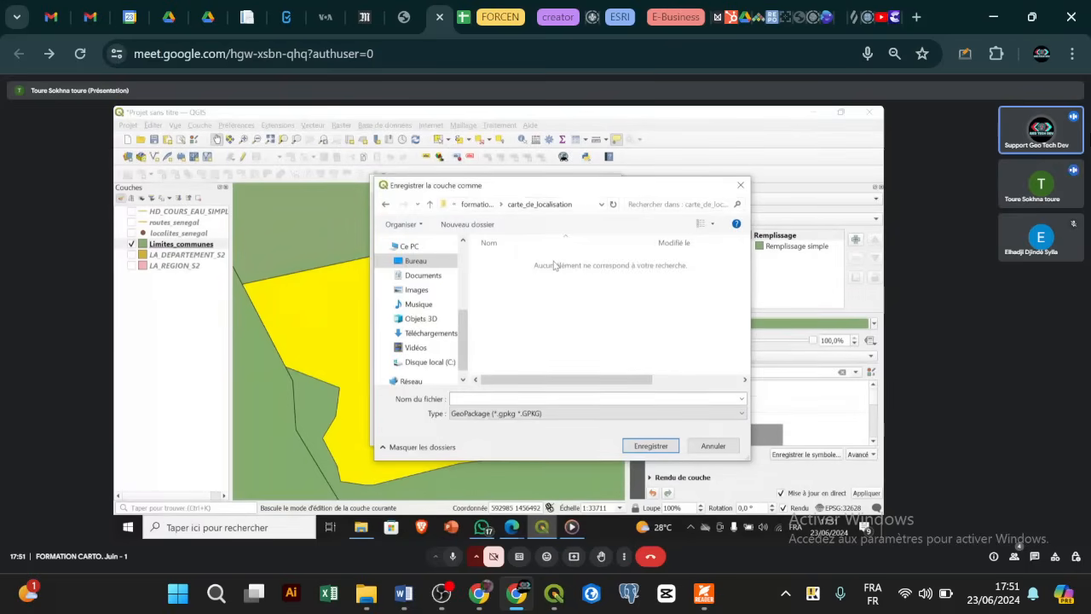
click(459, 396)
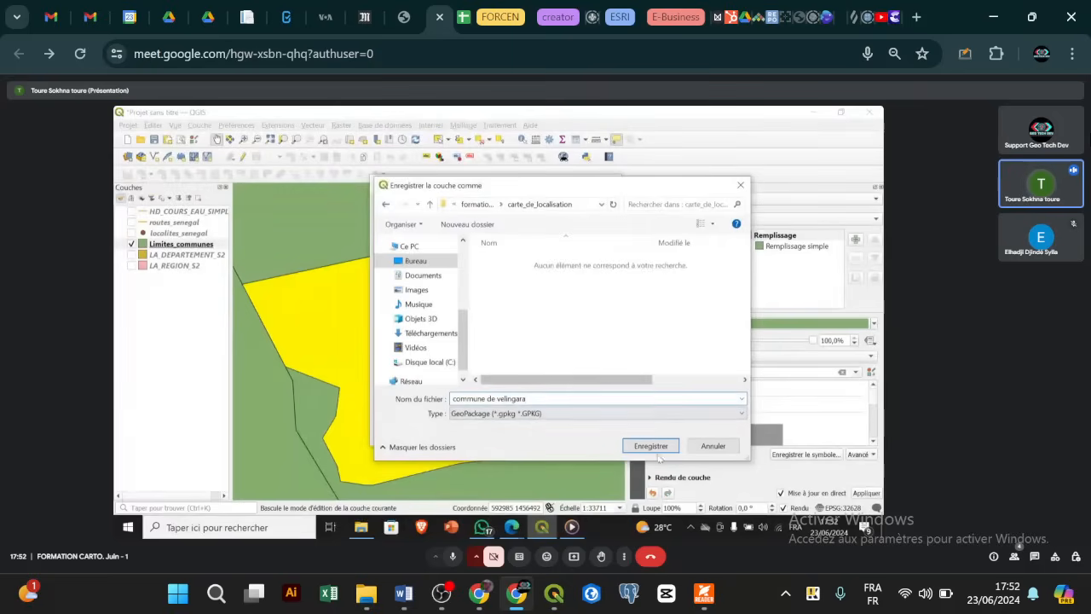
click(649, 446)
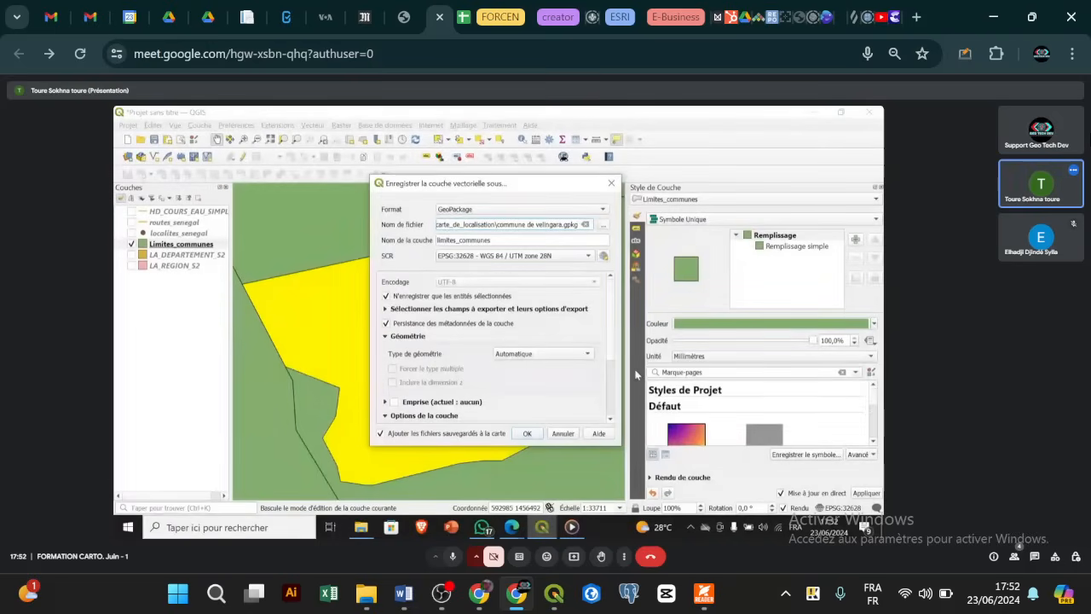
Review the remaining geometry and layer options, then export the selected commune and add it to the map.
scroll(619, 375, down, 3)
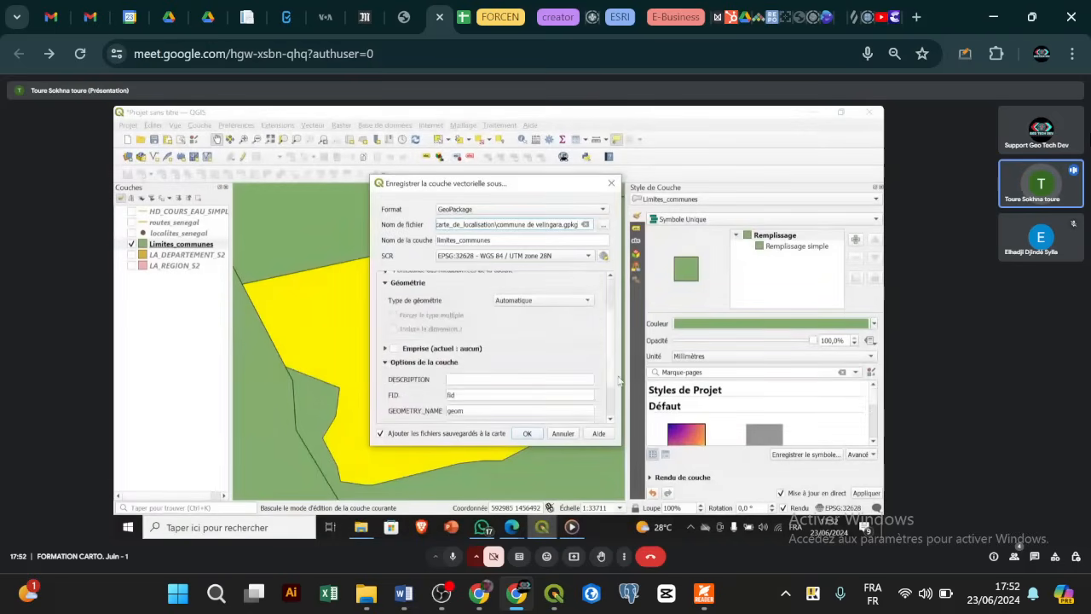
scroll(619, 381, down, 3)
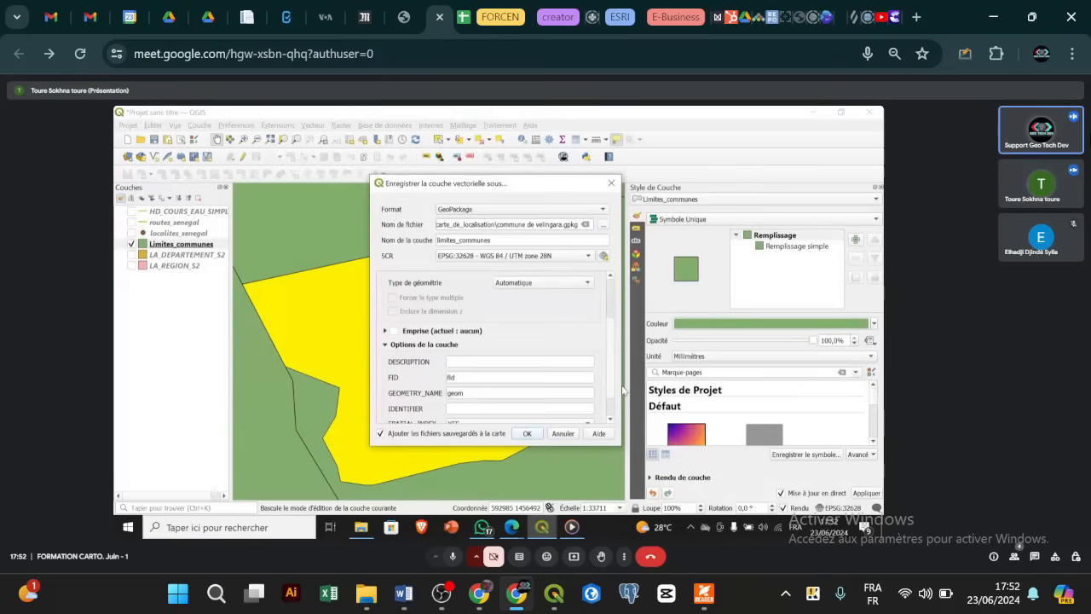
scroll(615, 390, down, 3)
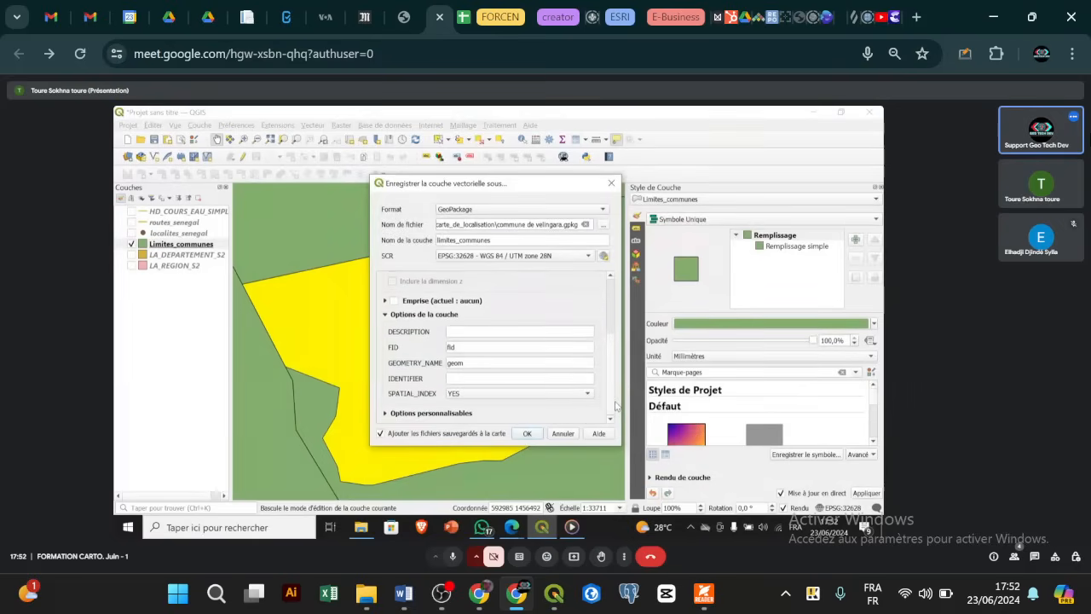
click(525, 433)
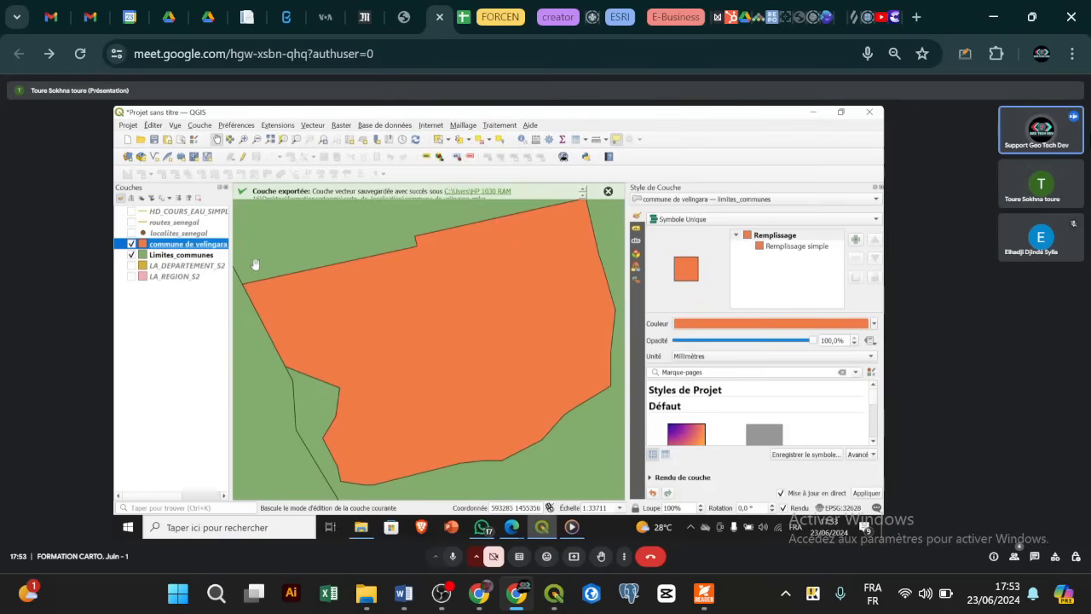
right_click(1023, 134)
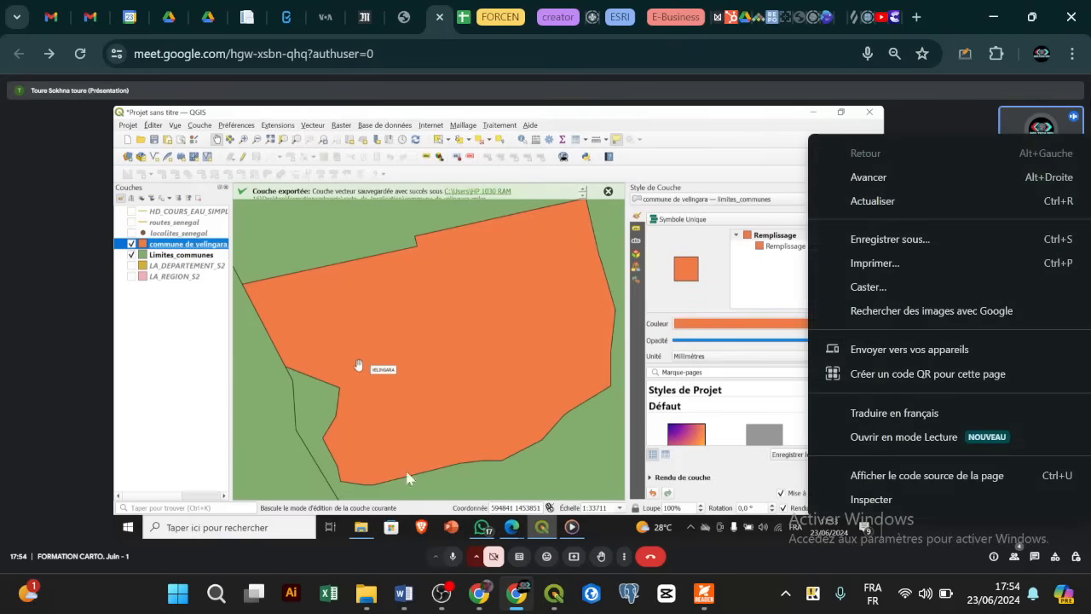
click(403, 594)
mouse_move(653, 512)
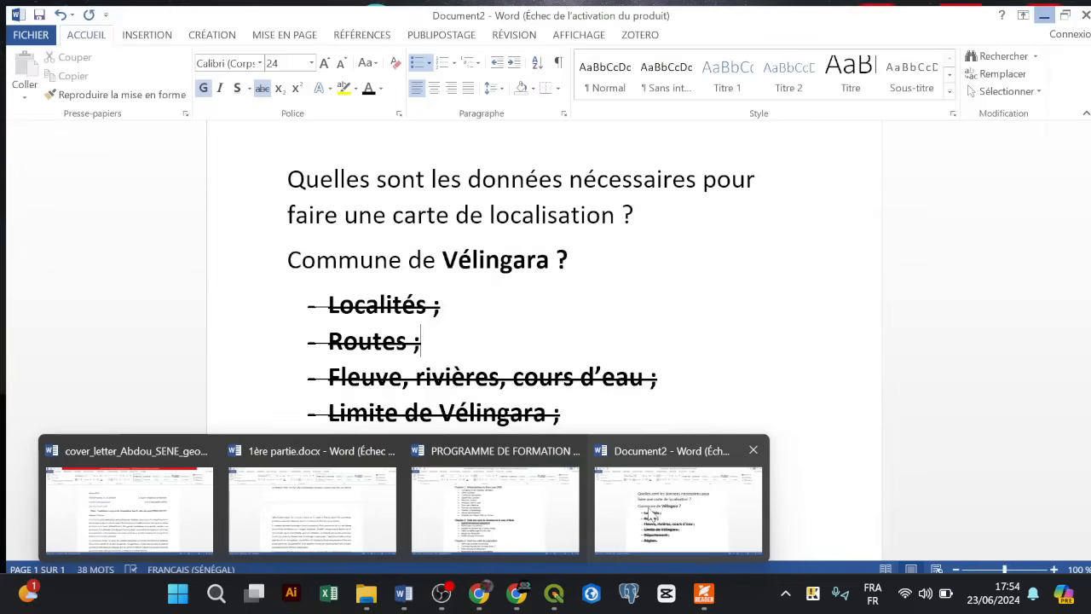
mouse_move(505, 520)
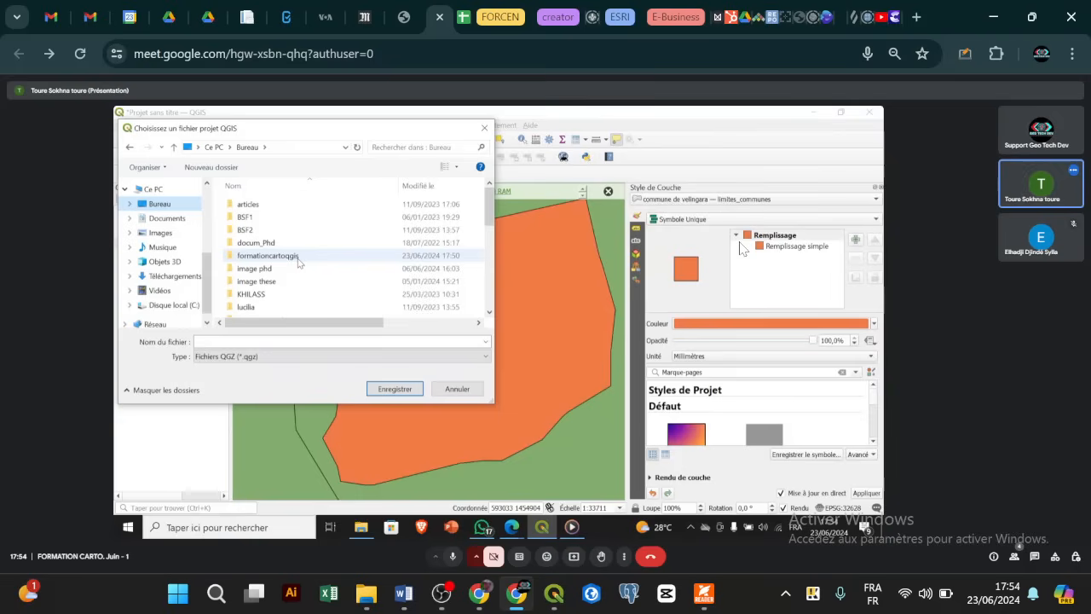
Save the QGIS project as localisation_velingara in the carte_de_localisation folder of formationcartoqgis.
click(298, 260)
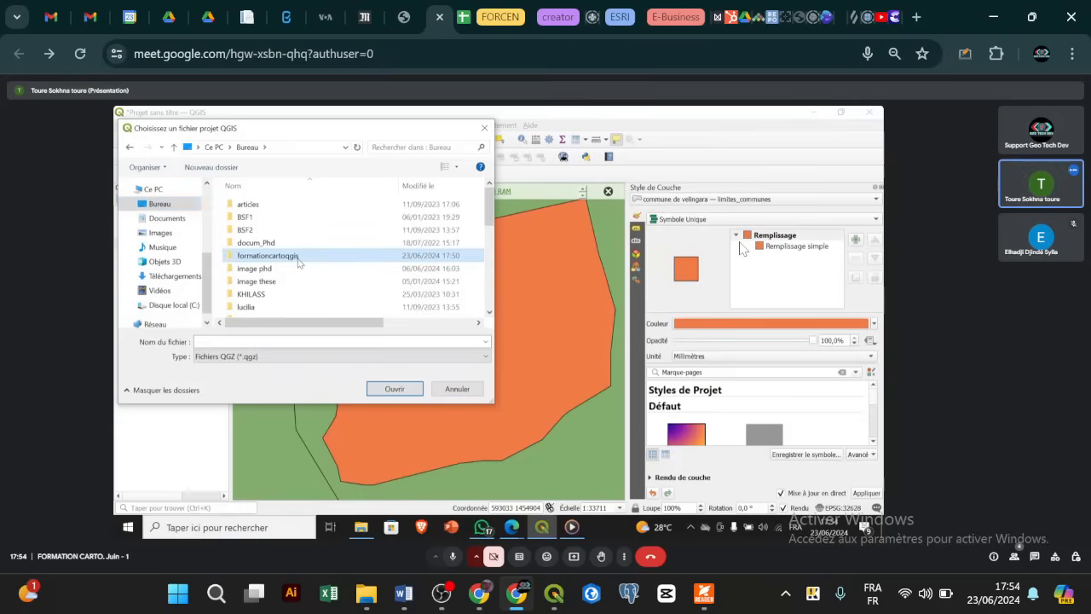
double_click(299, 259)
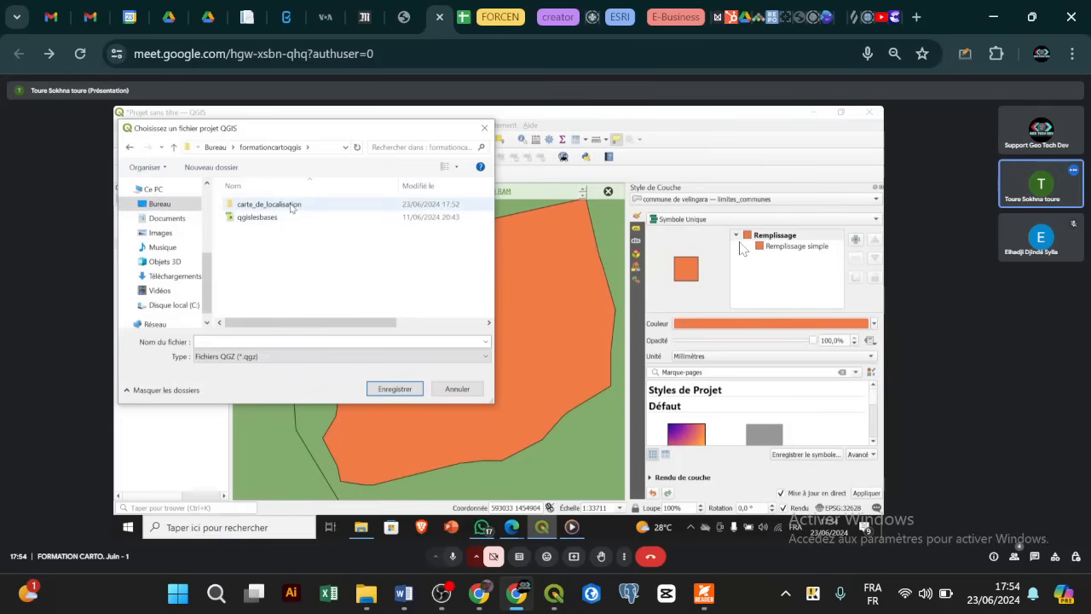
double_click(291, 205)
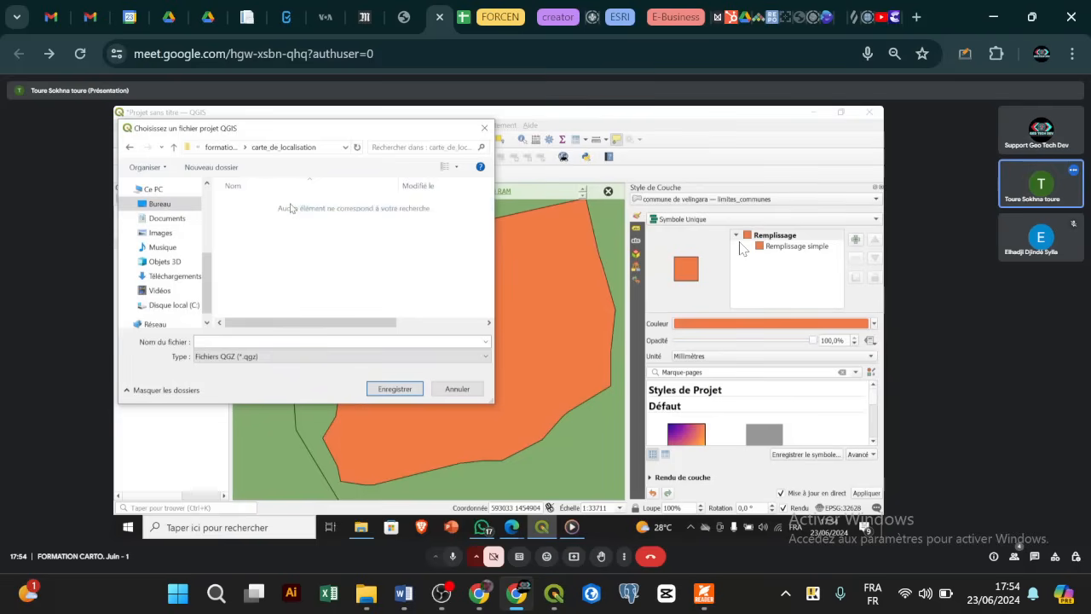
click(206, 342)
text(local)
text(isa)
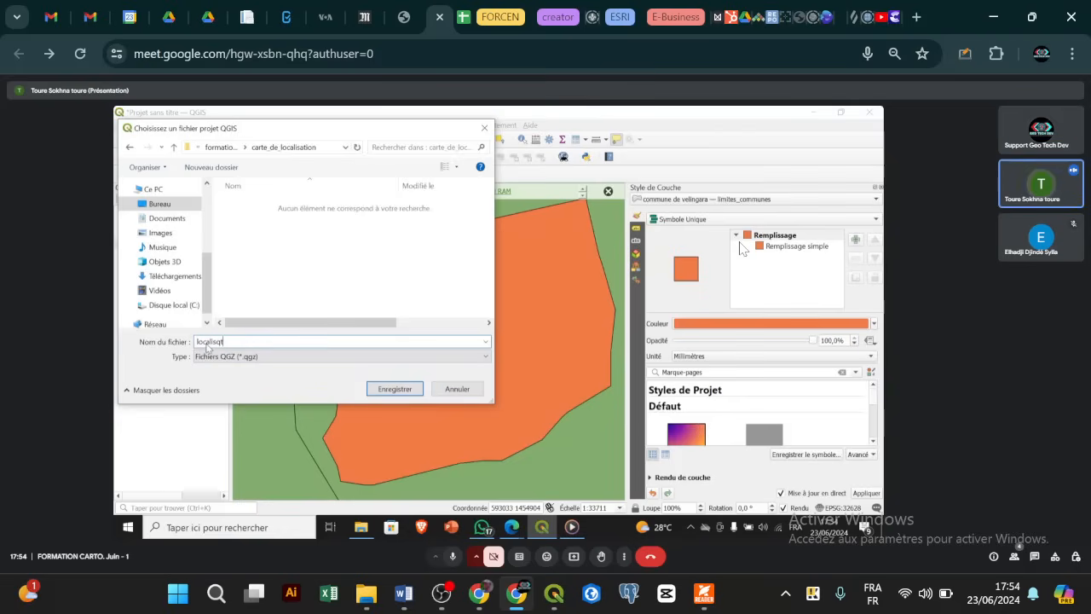
text(tion velinga)
key(BackSpace)
key(BackSpace)
text(ra)
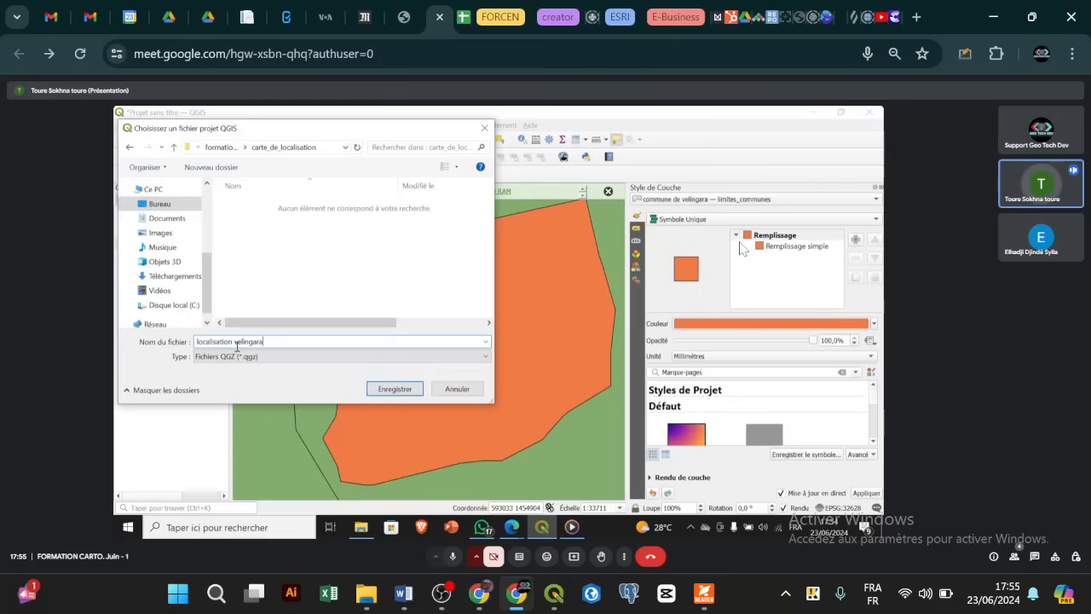
key(BackSpace)
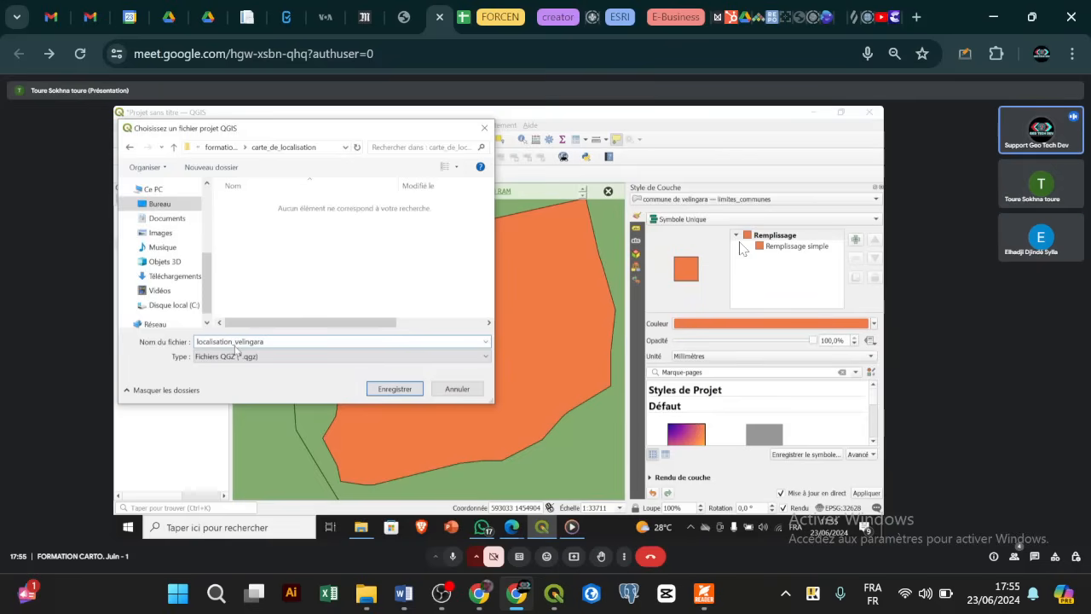
text(_)
click(397, 389)
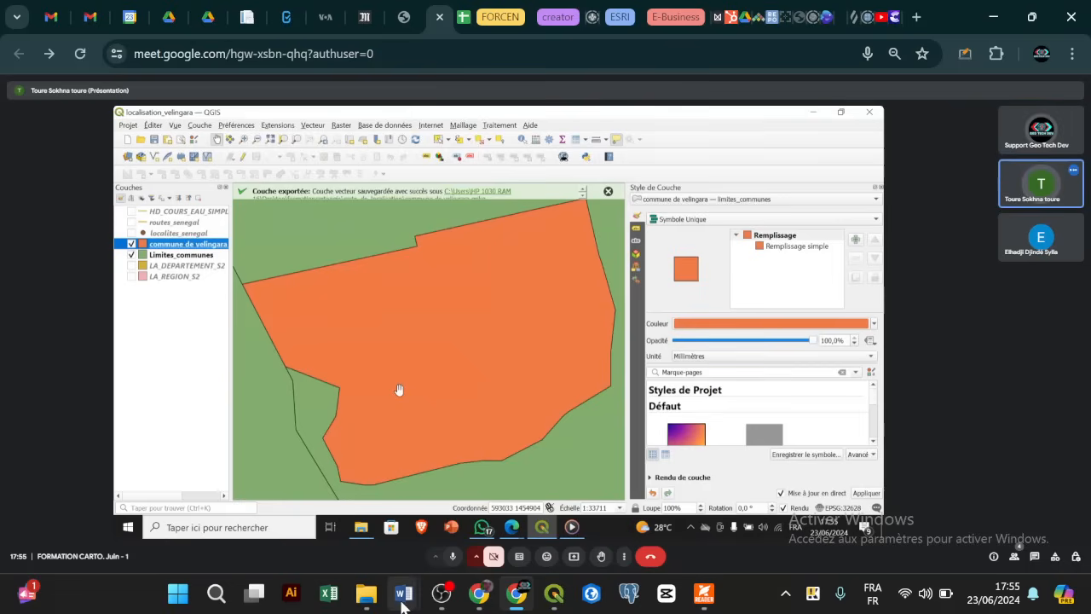
Switch to the PROGRAMME DE FORMATION SOUS QGIS document in Word and review the Chapitre 2 items from extracting the study area to adding labels.
mouse_move(403, 592)
mouse_move(531, 519)
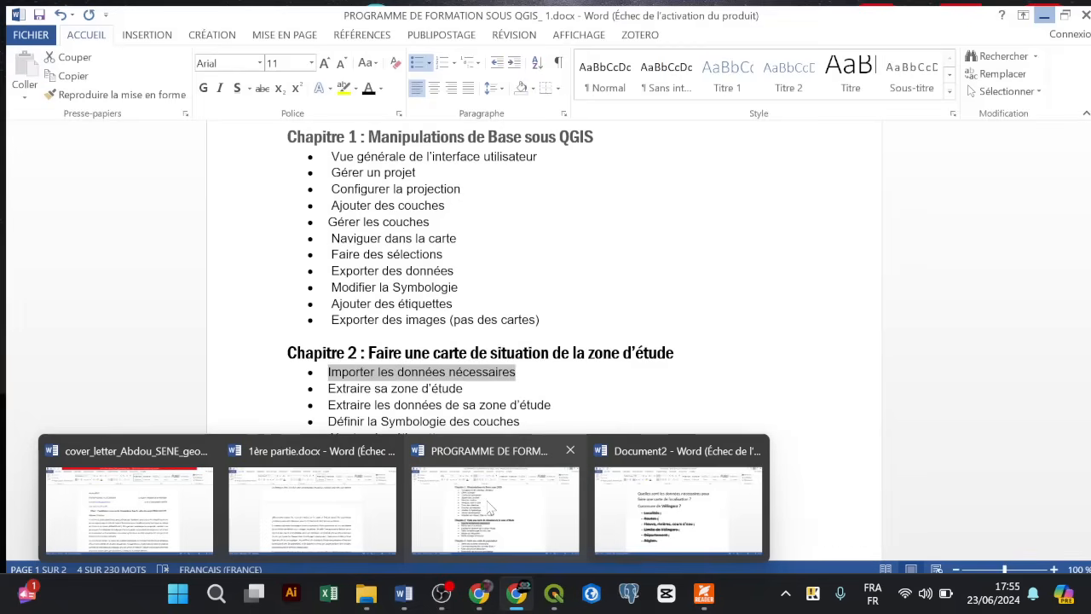
click(490, 509)
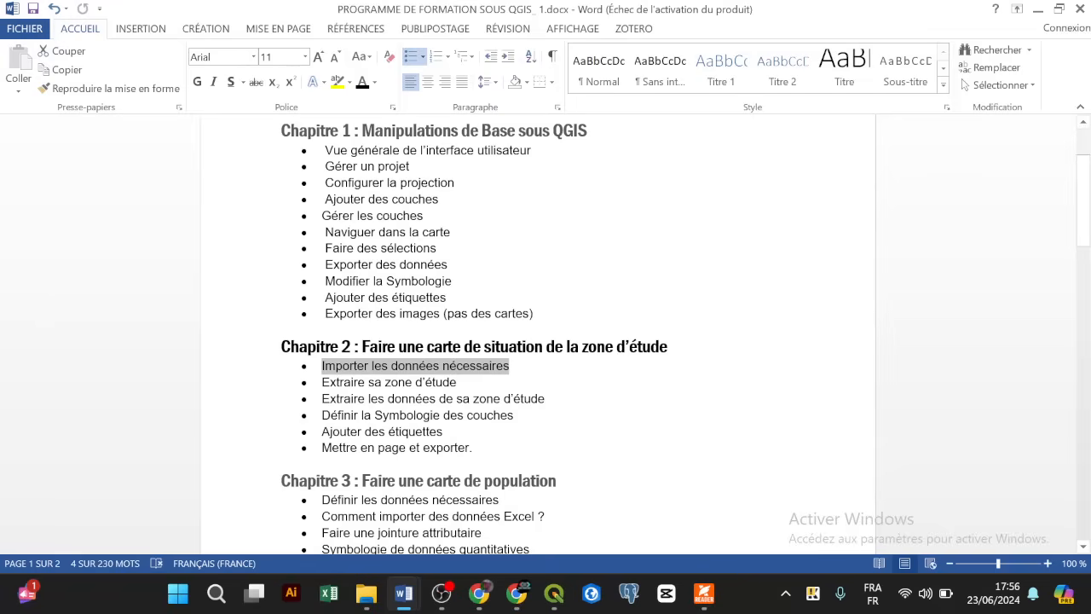
drag(323, 383, 461, 382)
drag(321, 398, 550, 398)
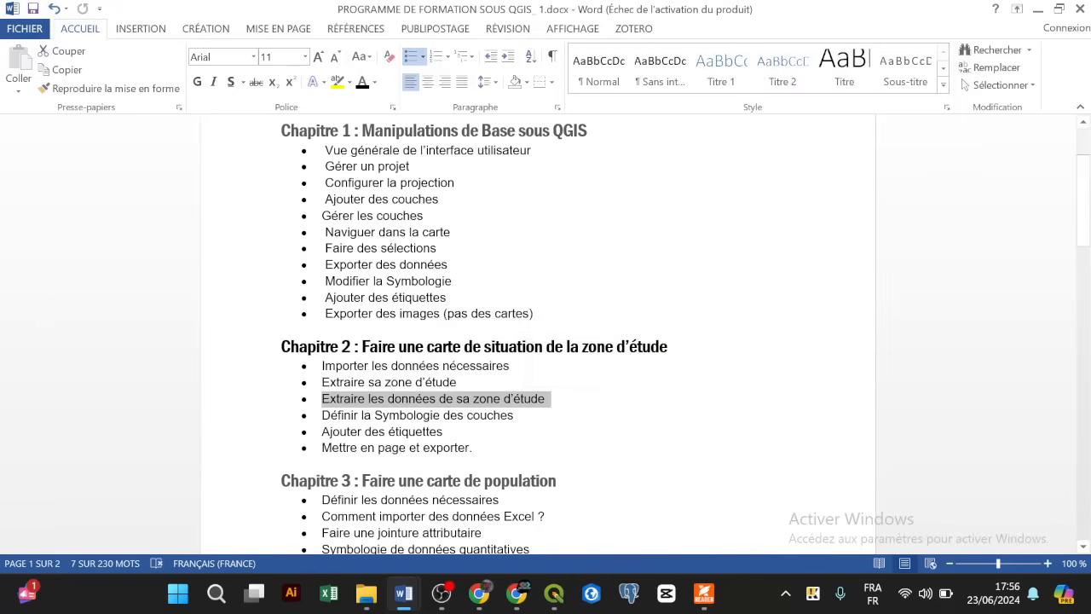
drag(321, 415, 518, 415)
drag(322, 431, 449, 432)
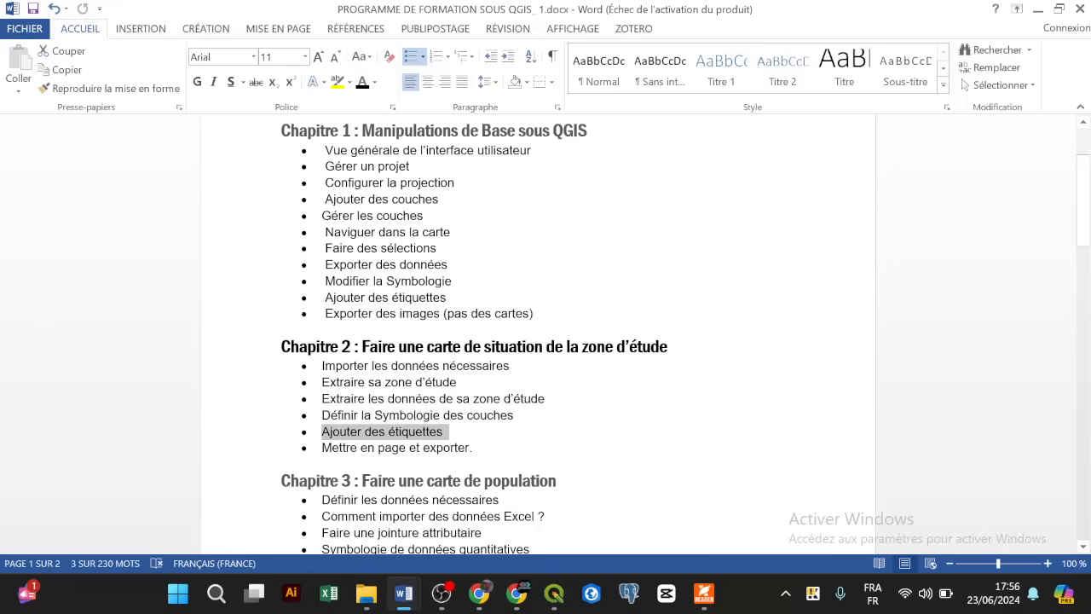
Return to the shared QGIS window and toggle the routes_senegal and localites_senegal layers to compare them with the commune.
key(alt+Tab)
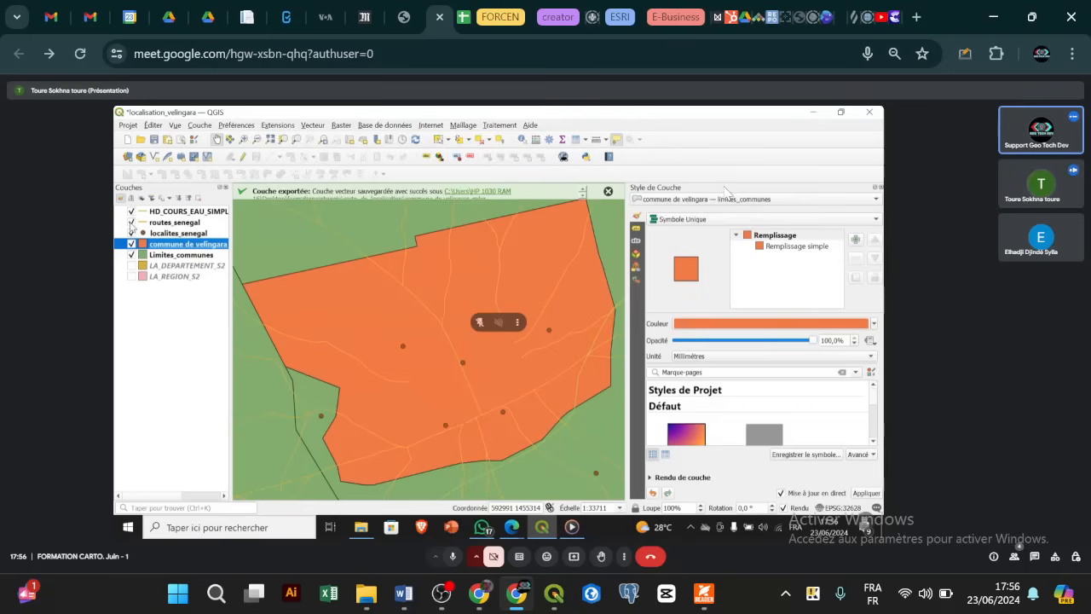
click(131, 224)
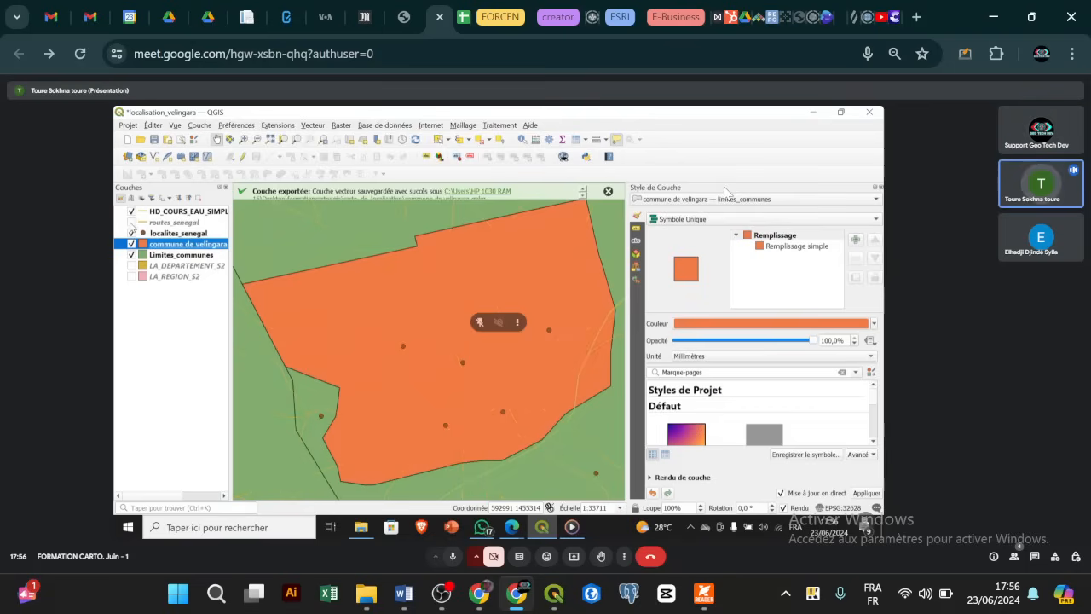
click(131, 233)
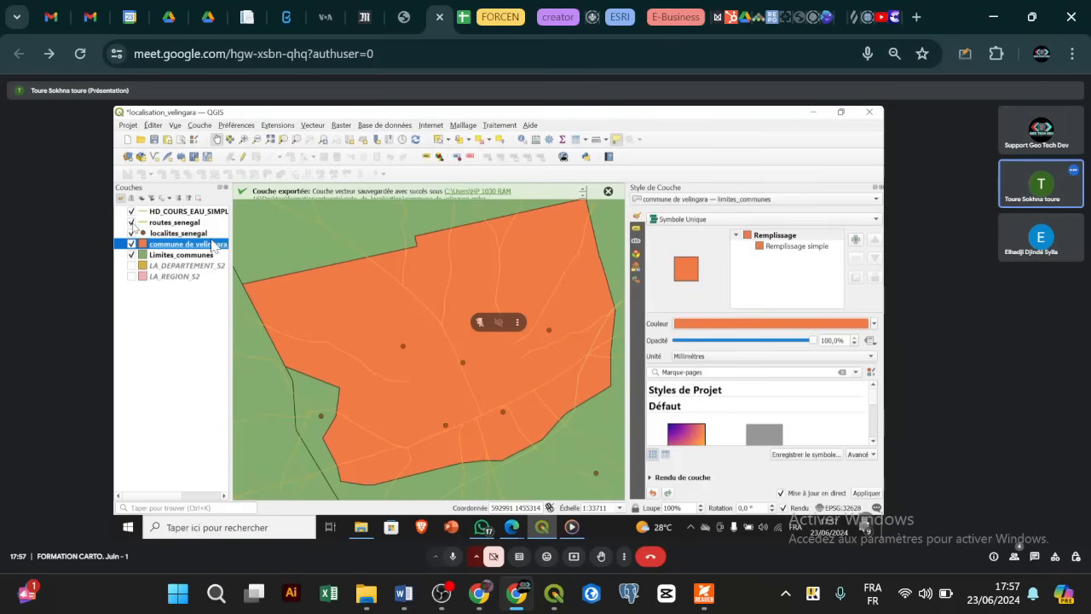
Set up the Clip tool with localites_senegal as the source layer and commune de velingara as the overlay layer.
click(313, 126)
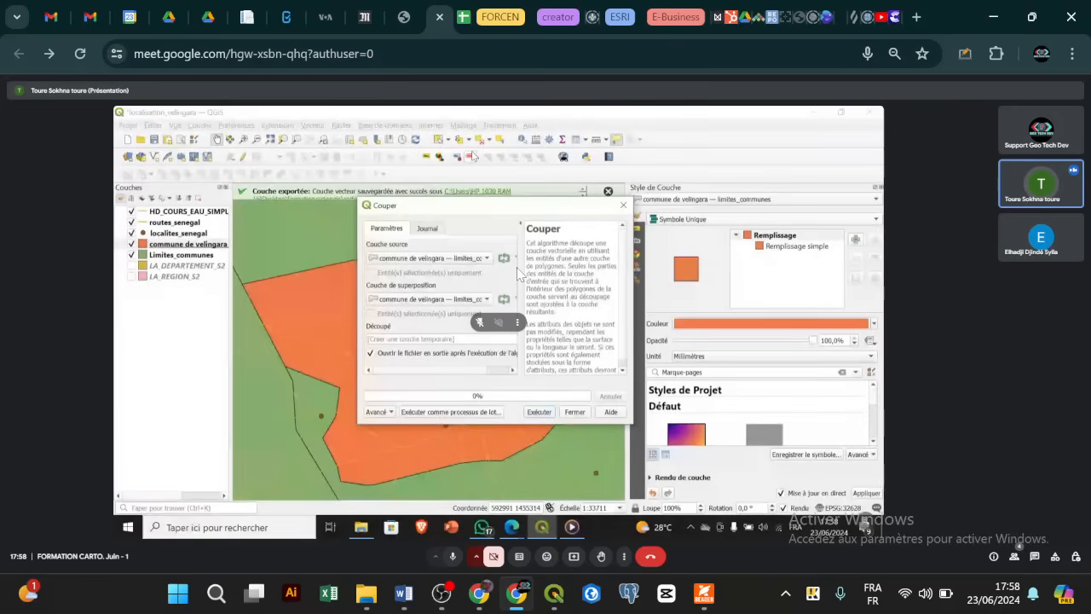
key(XF86AudioRaiseVolume)
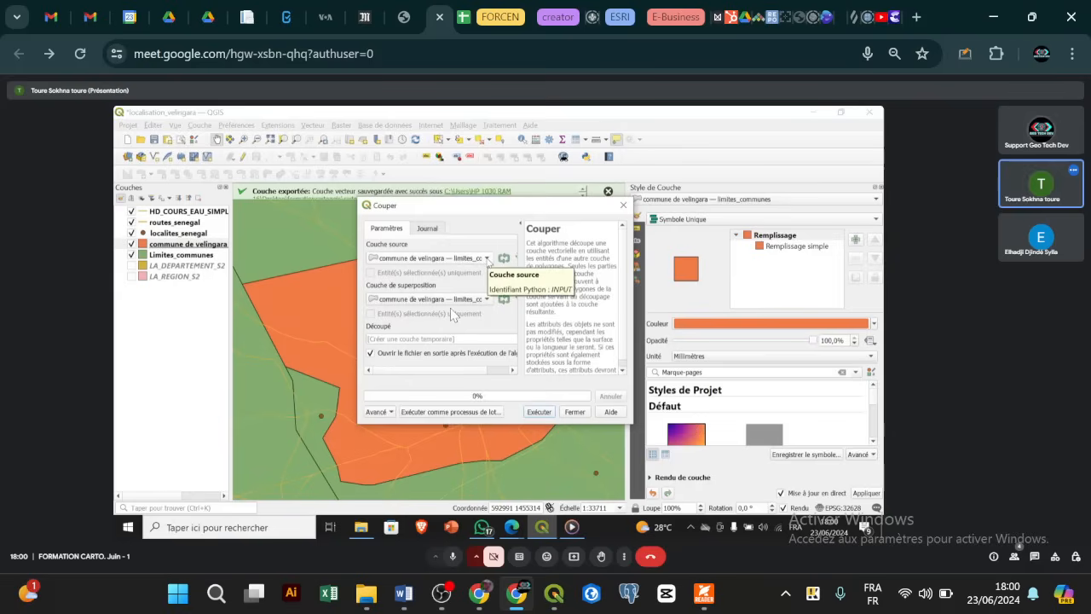
click(487, 258)
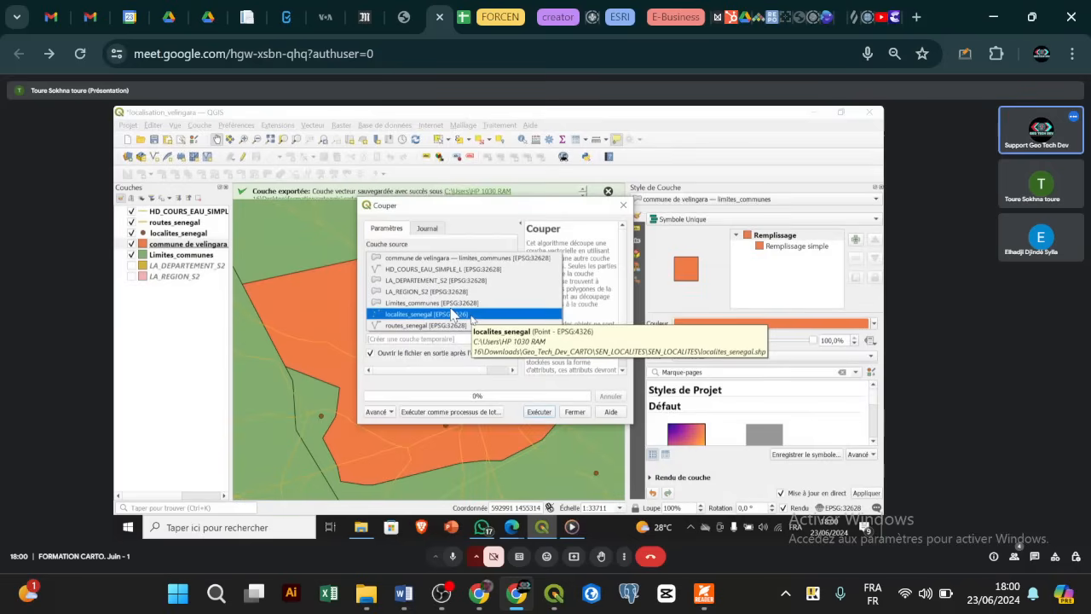
click(452, 313)
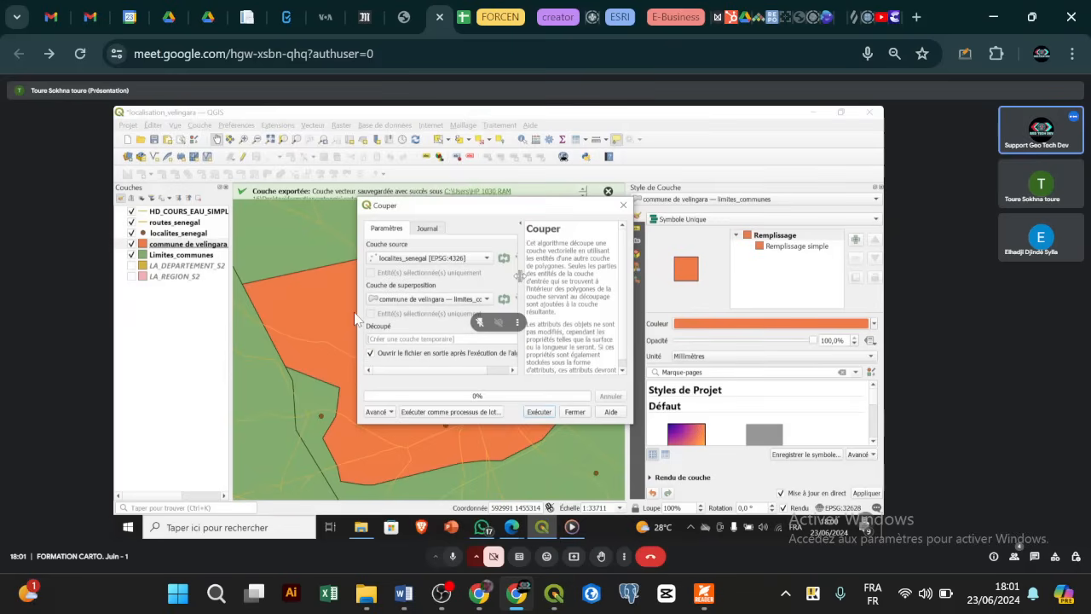
drag(519, 275, 563, 273)
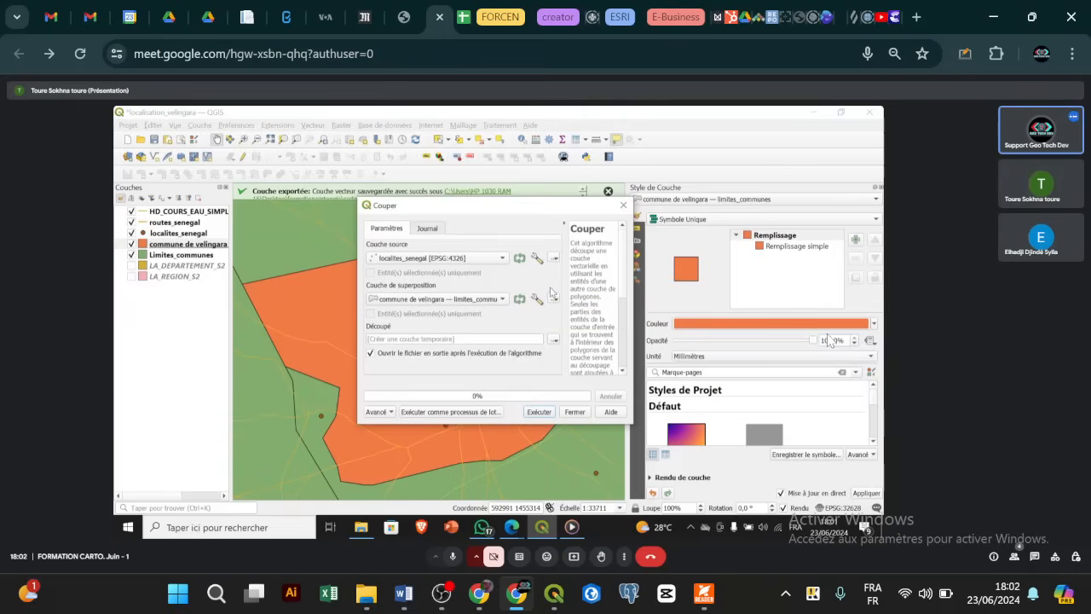
Set the clipped output to a GeoPackage file named localités_velingara in the carte_de_localisation folder.
click(515, 339)
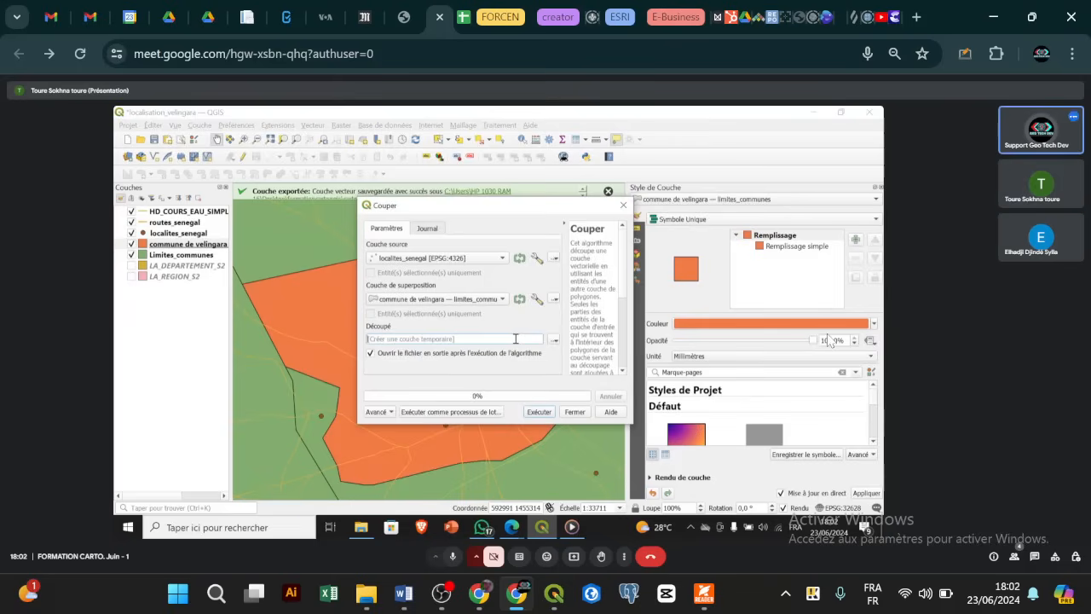
click(554, 340)
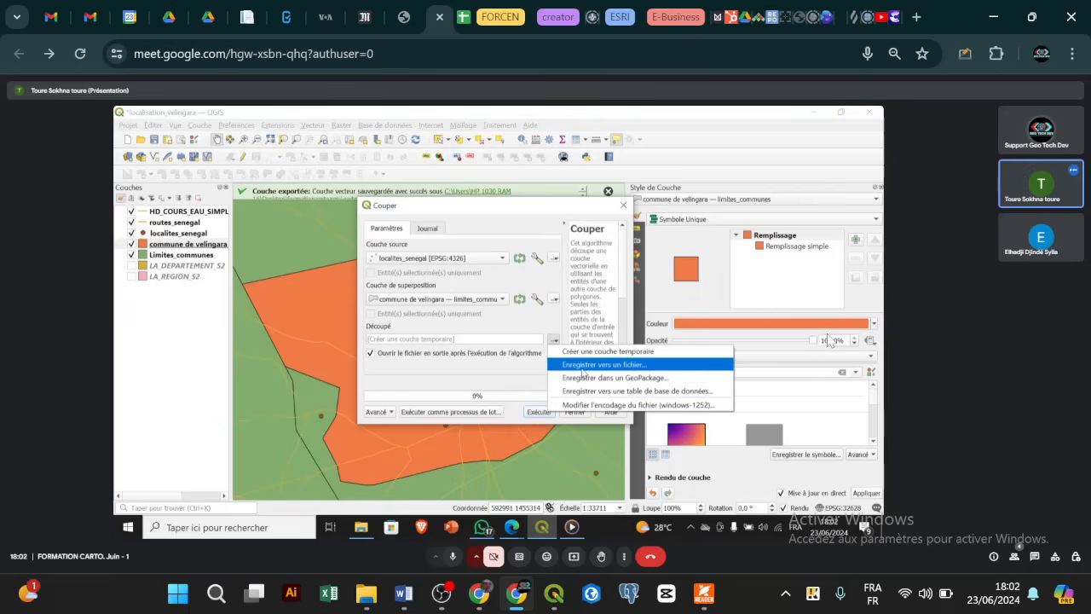
click(582, 368)
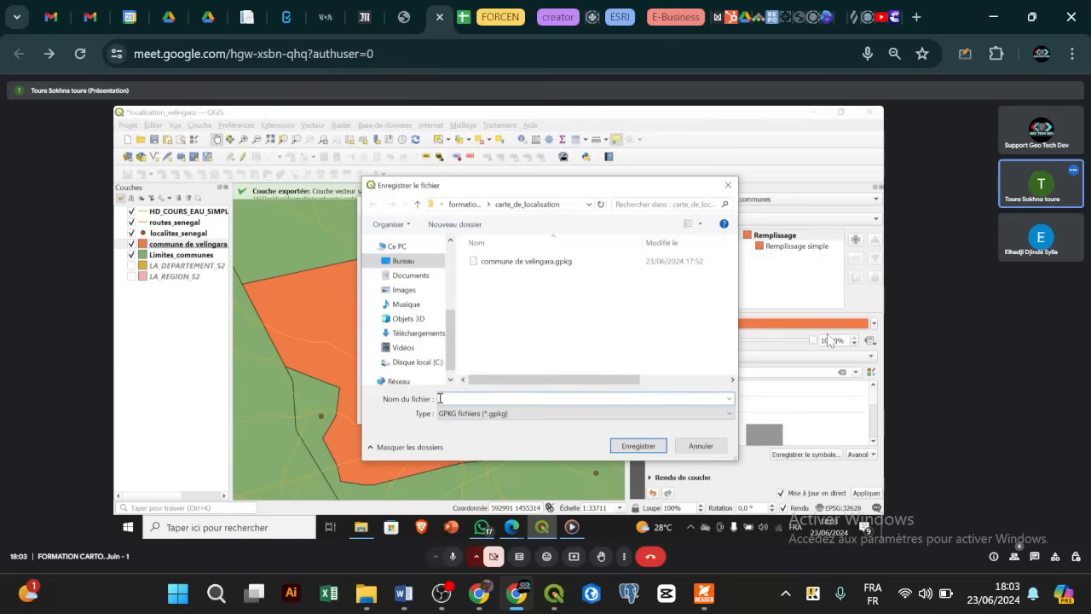
click(439, 399)
text(lo)
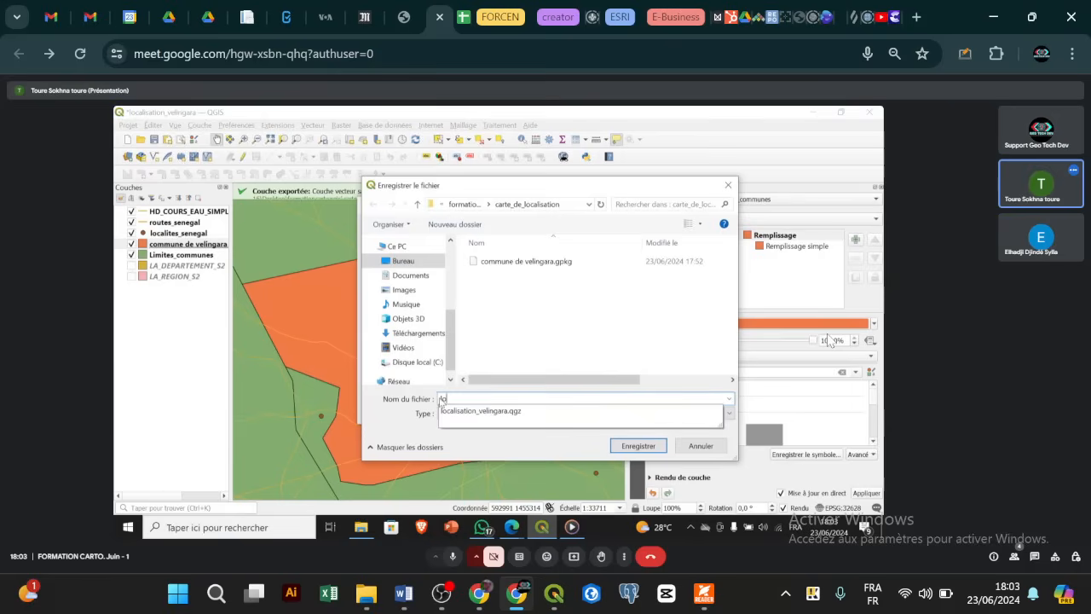
text(calit)
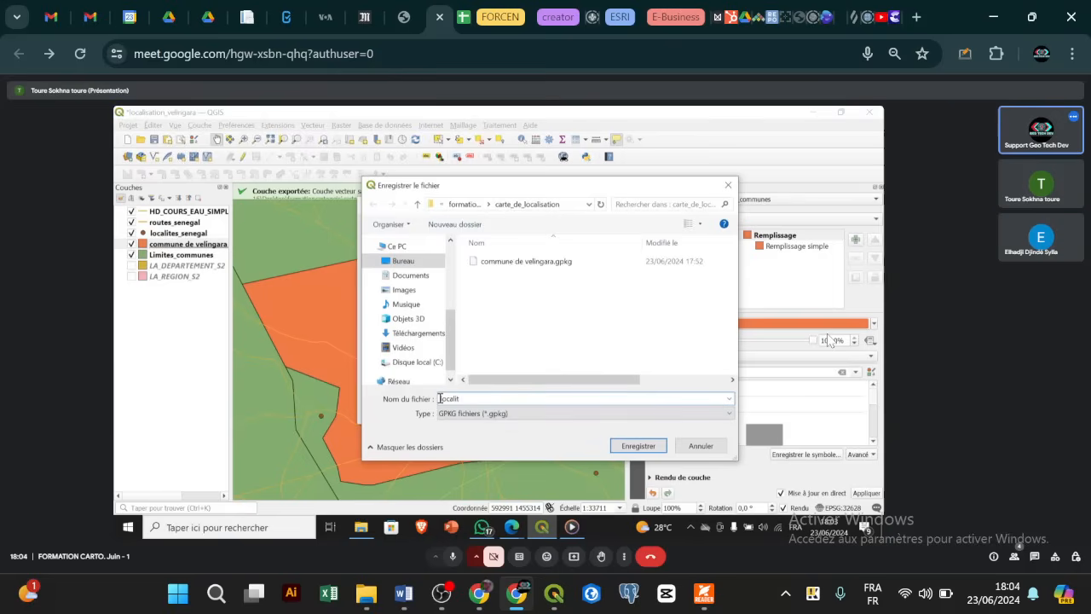
text(és)
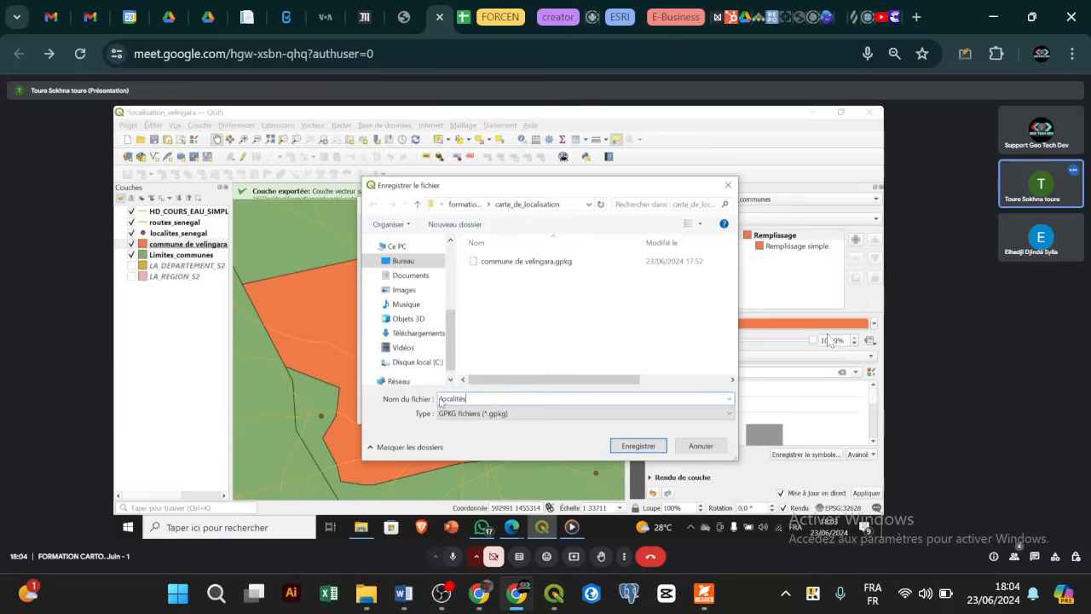
text(_velingara)
click(638, 447)
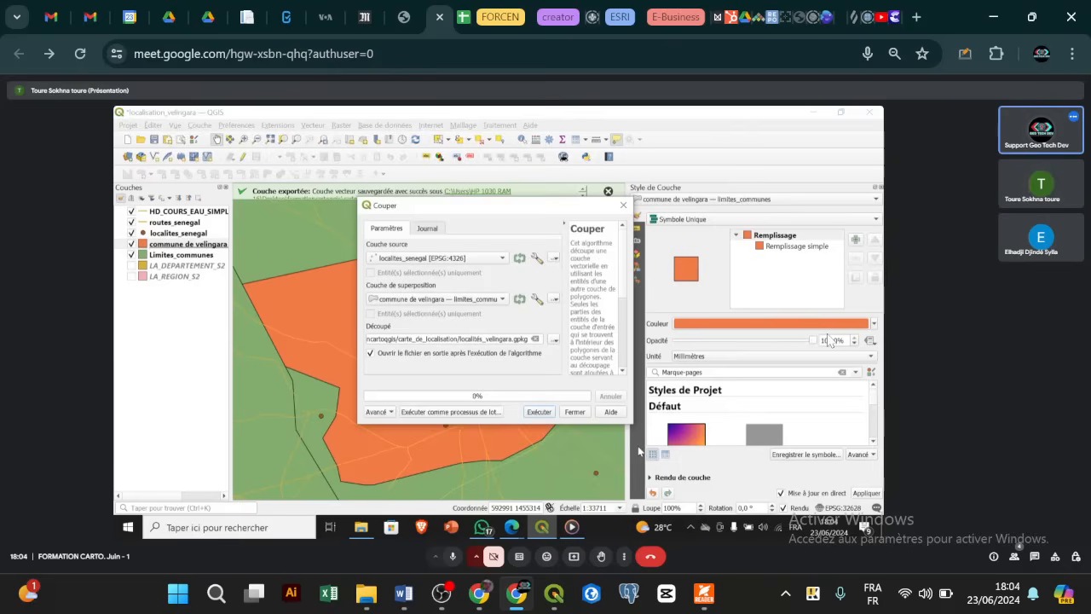
Run the localities clip, compare its result with localites_senegal, and leave the original localities layer hidden.
click(539, 412)
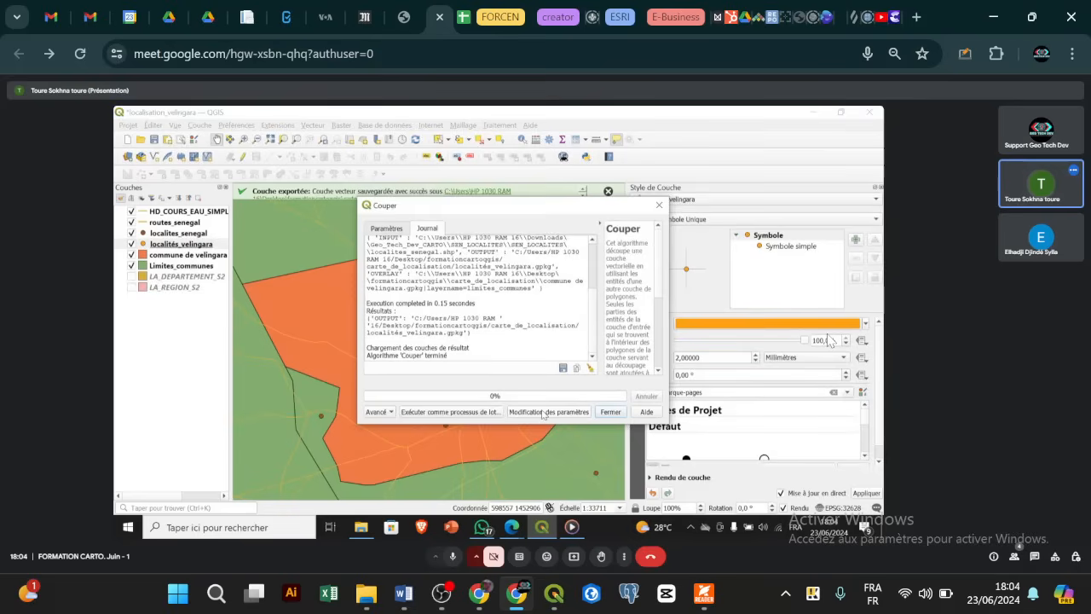
click(610, 412)
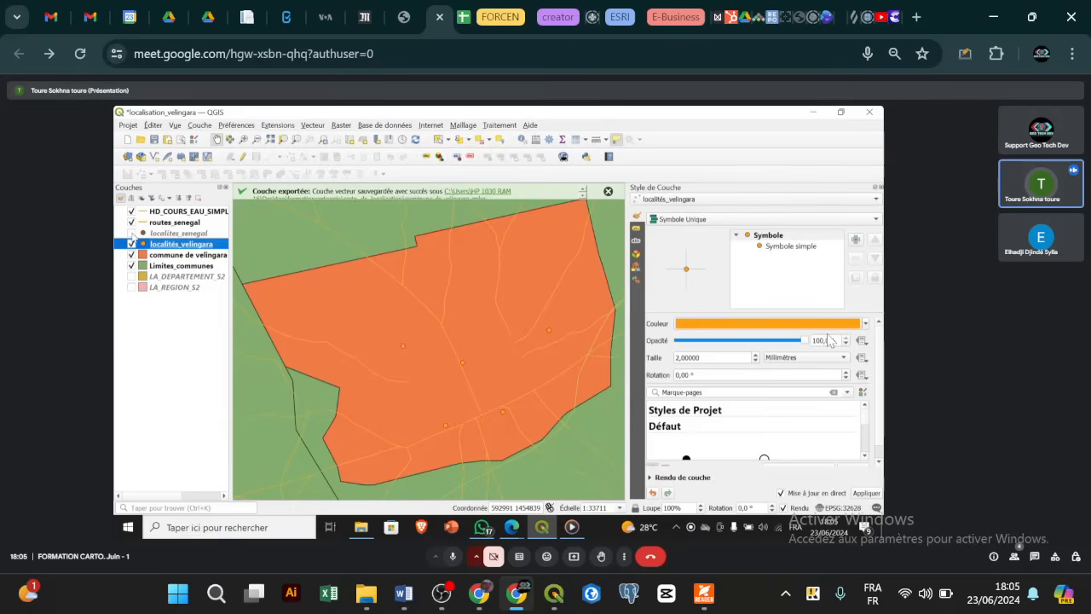
click(131, 233)
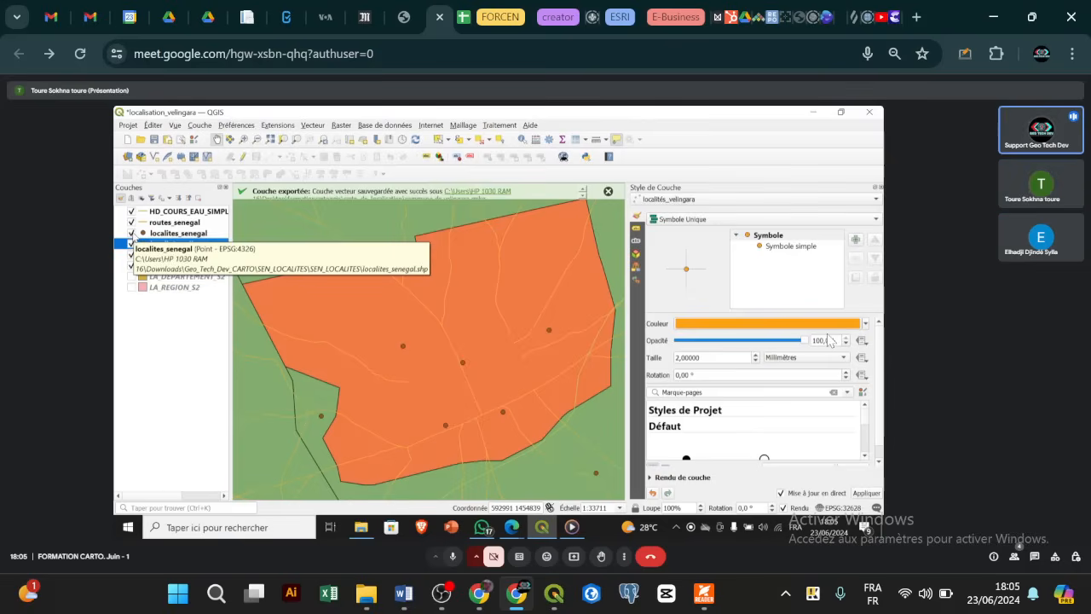
click(132, 233)
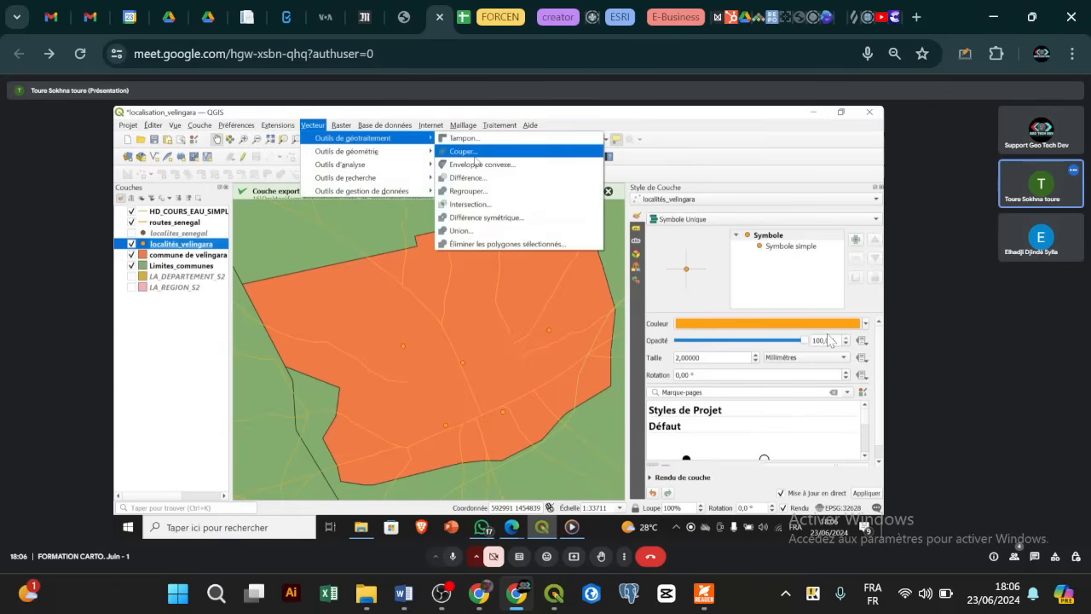
Set up another Clip with routes_senegal as the source layer and commune de velingara as the overlay layer.
click(476, 151)
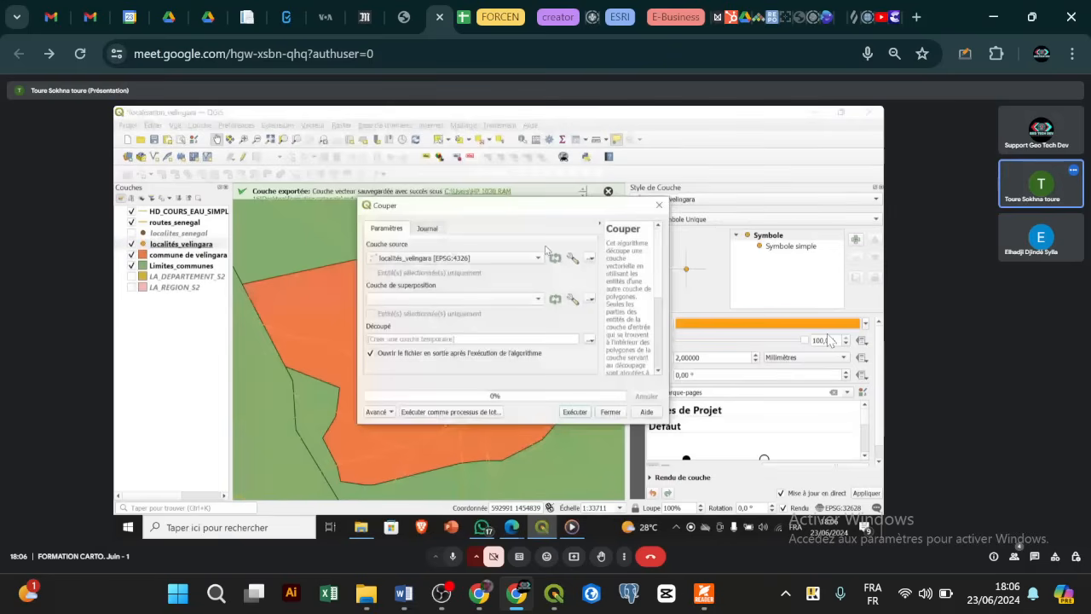
click(538, 258)
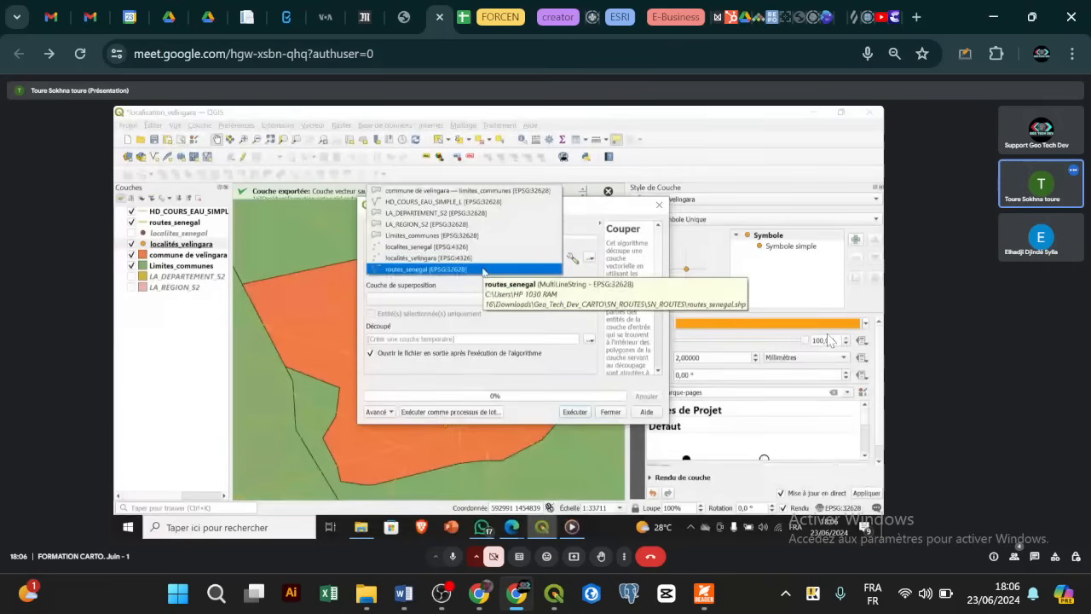
click(483, 270)
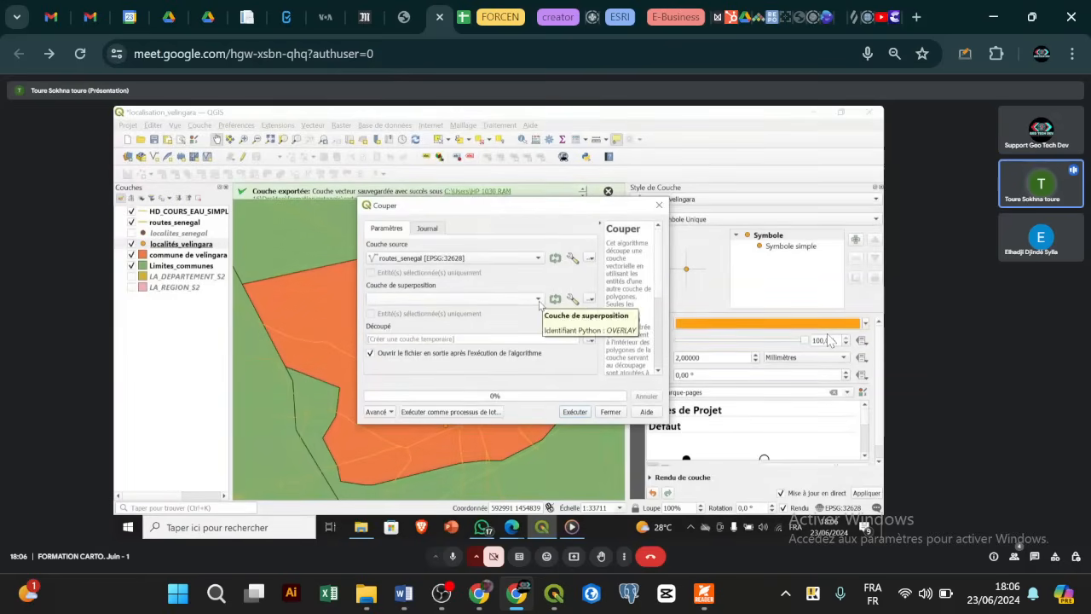
click(539, 301)
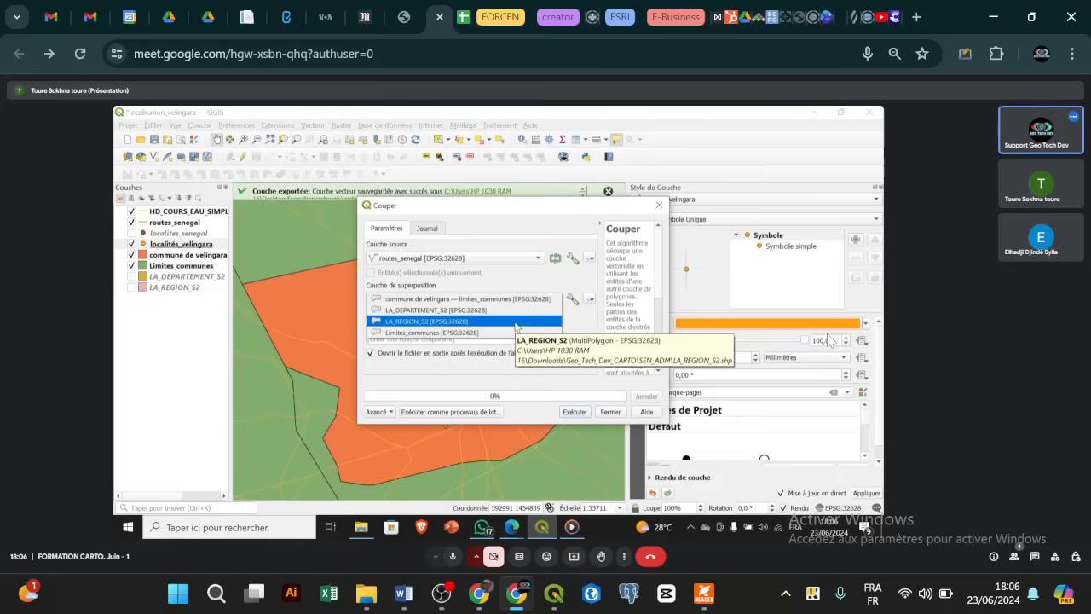
click(522, 278)
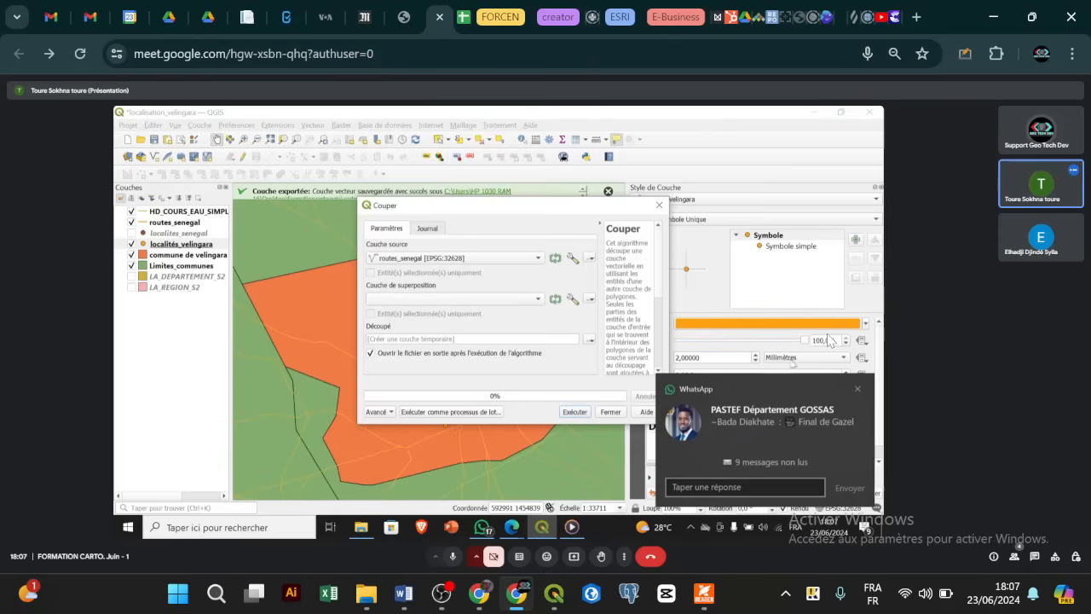
click(859, 391)
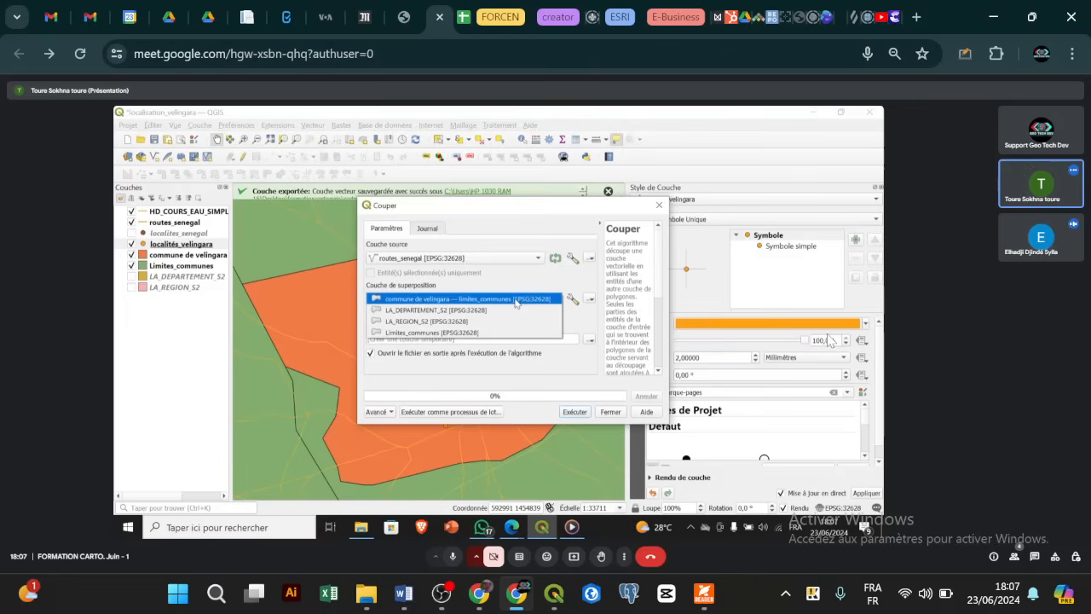
click(512, 300)
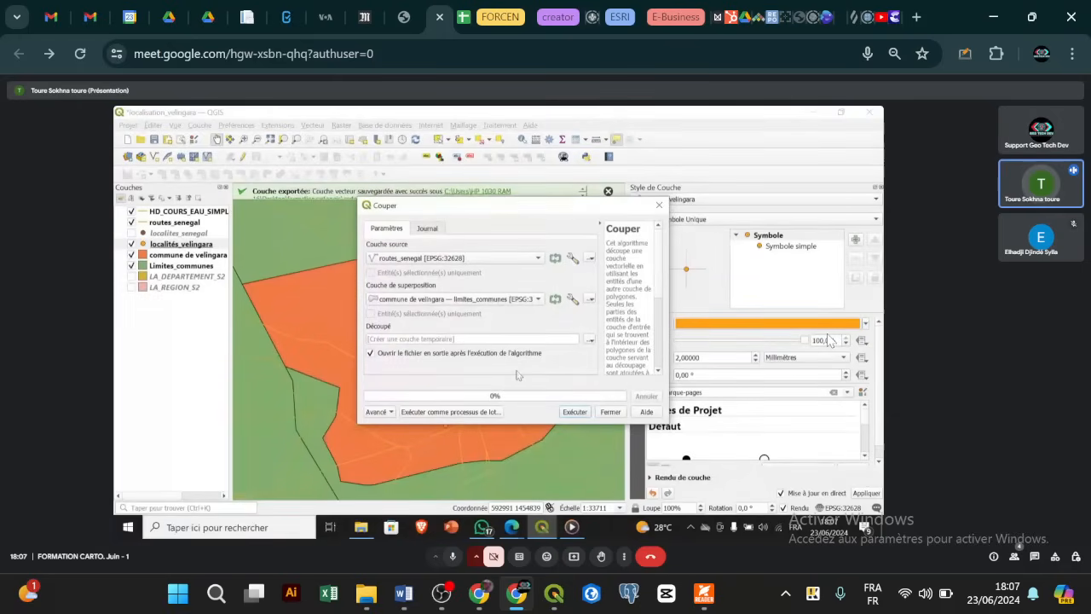
Save the clipped roads output as Routes_velingara in the carte_de_localisation folder and run the clip.
click(590, 340)
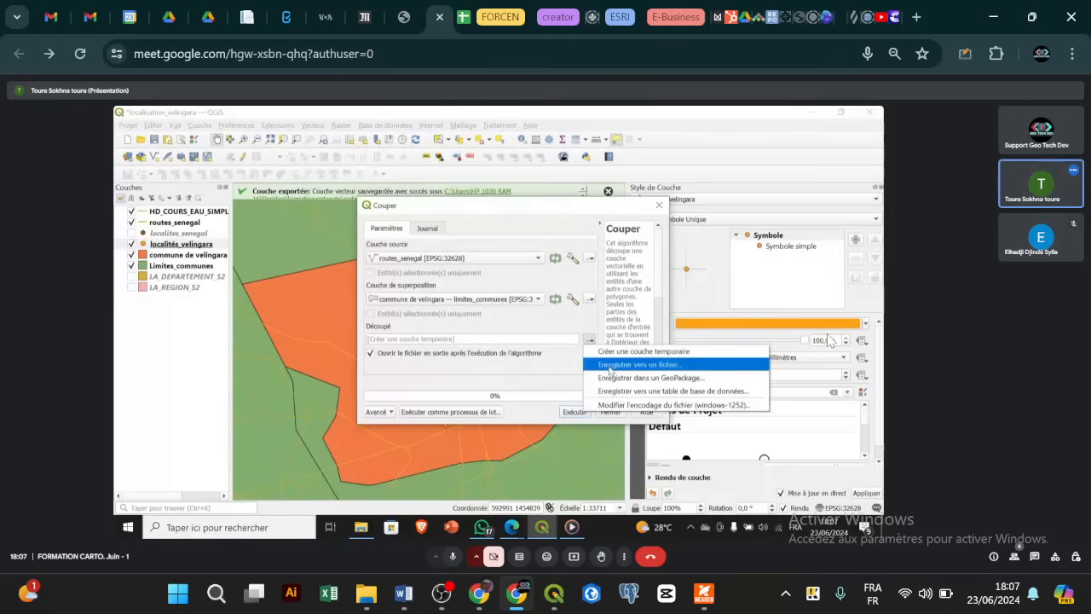
click(611, 372)
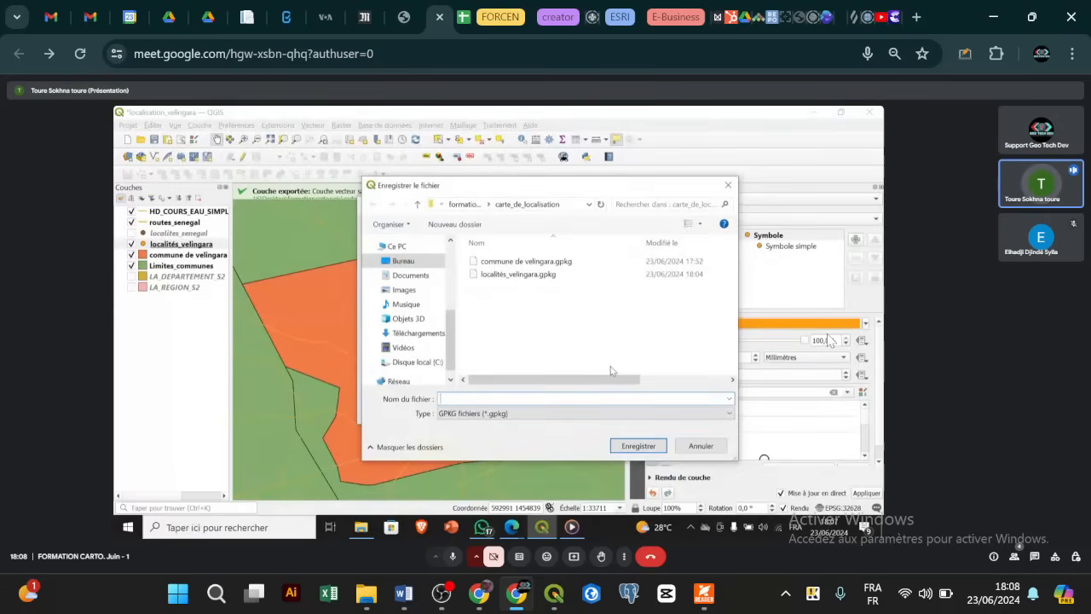
text(Routes_v)
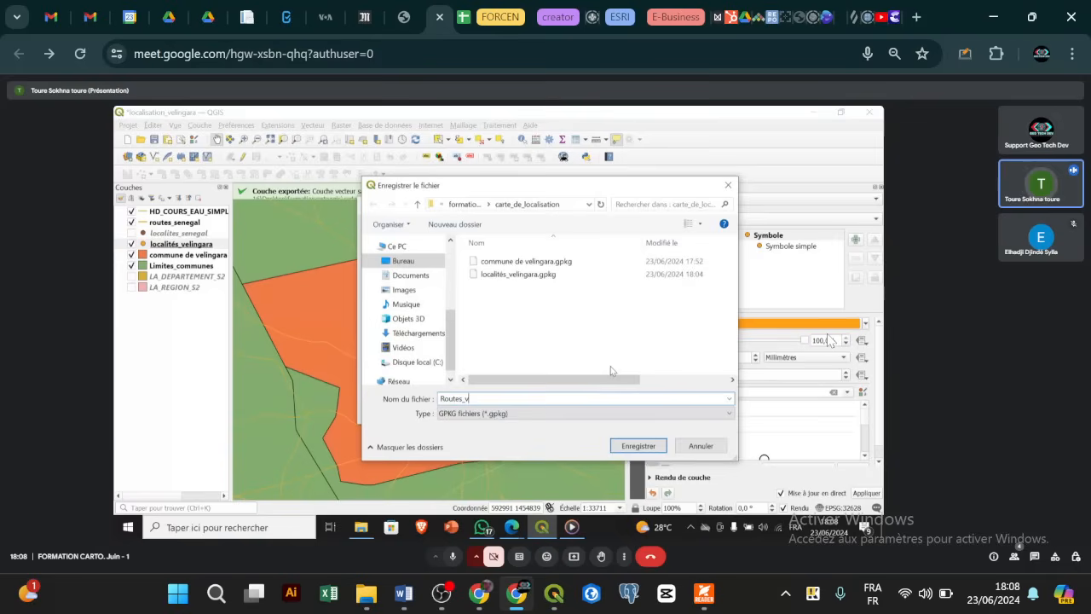
text(eligara)
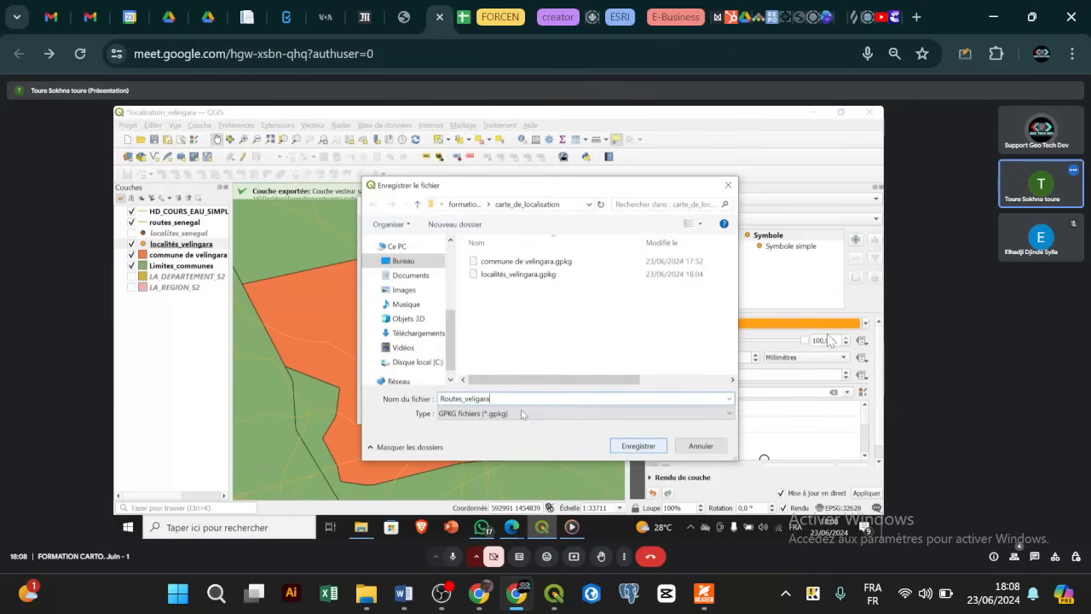
click(477, 399)
text(n)
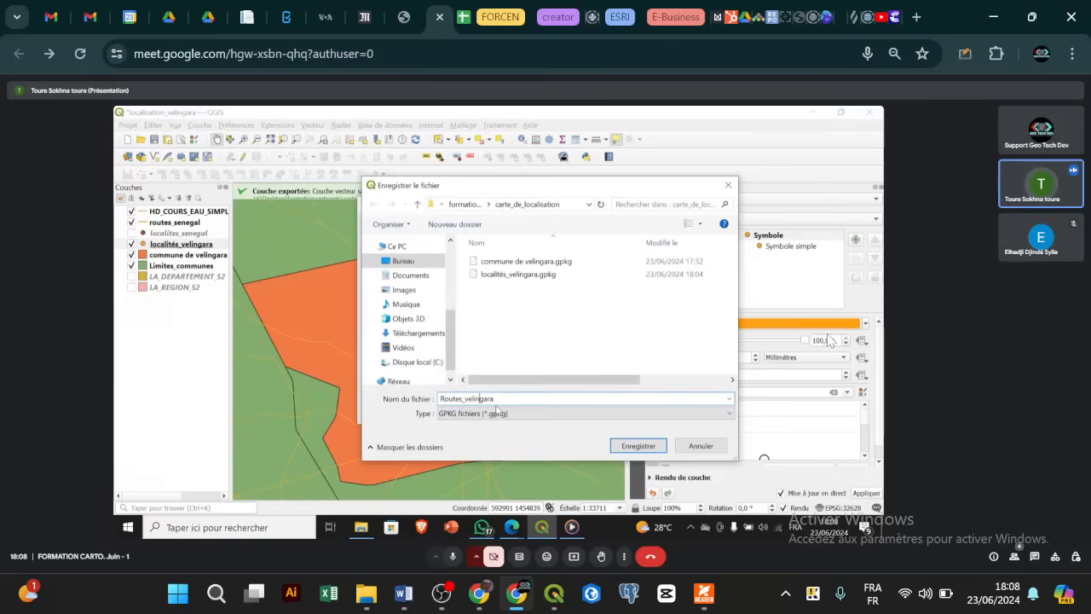
click(635, 452)
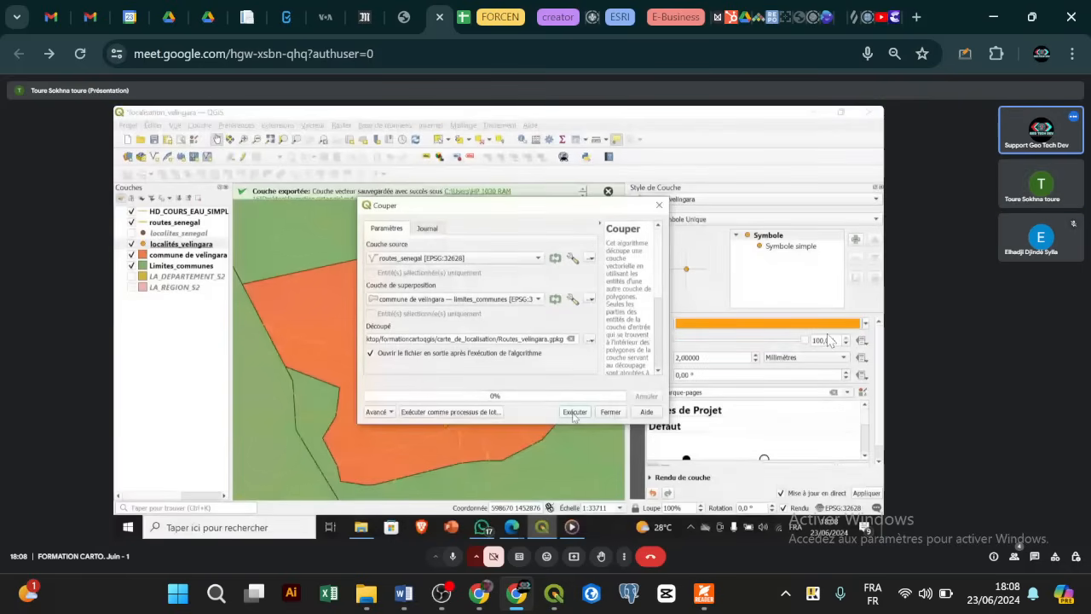
click(573, 412)
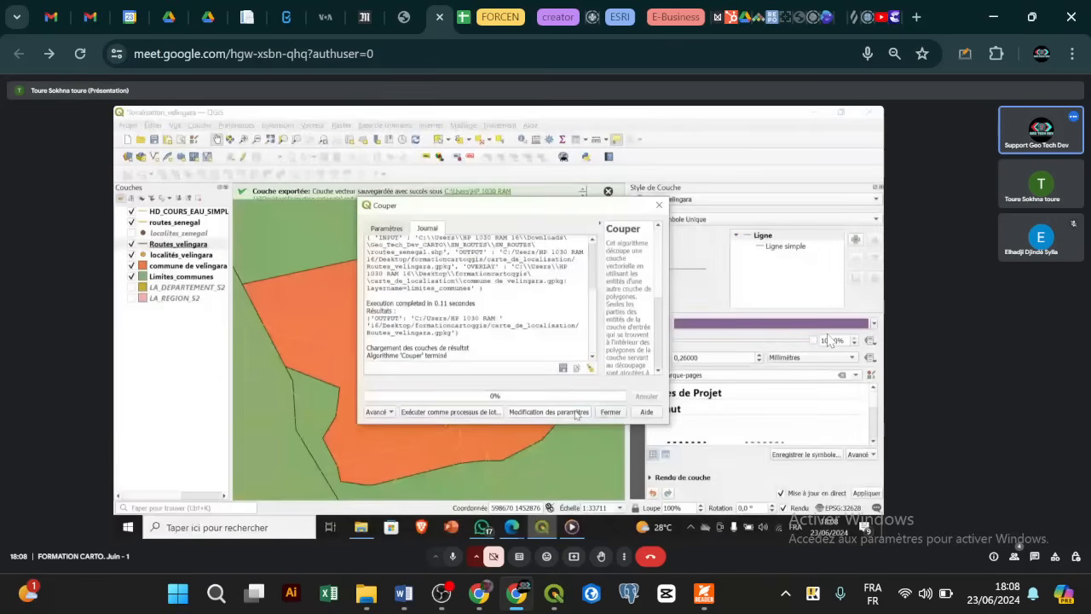
click(607, 413)
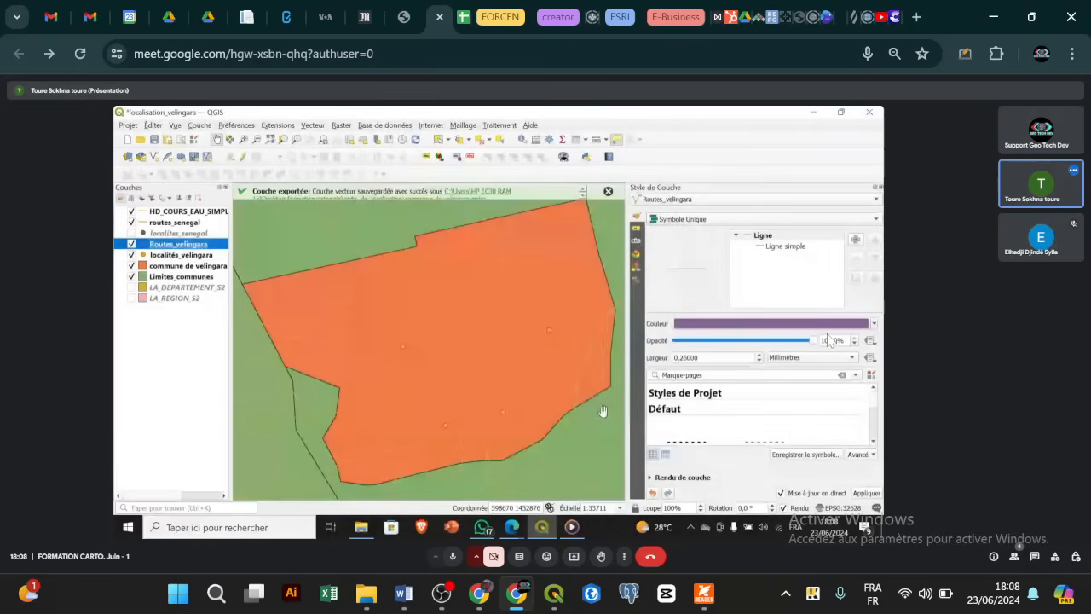
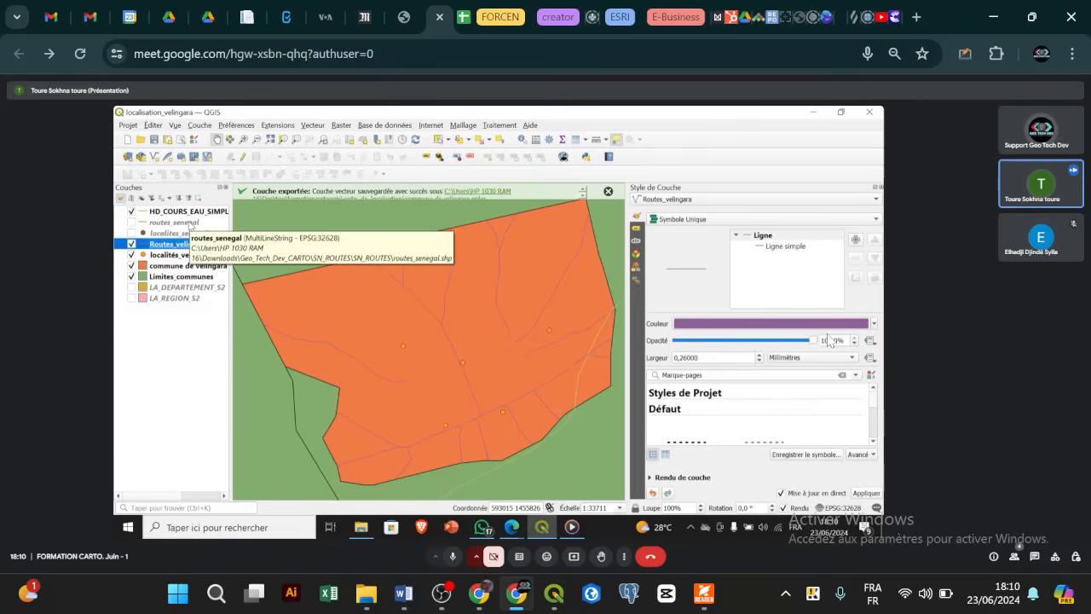
Remove the original routes_senegal layer from the project.
right_click(189, 223)
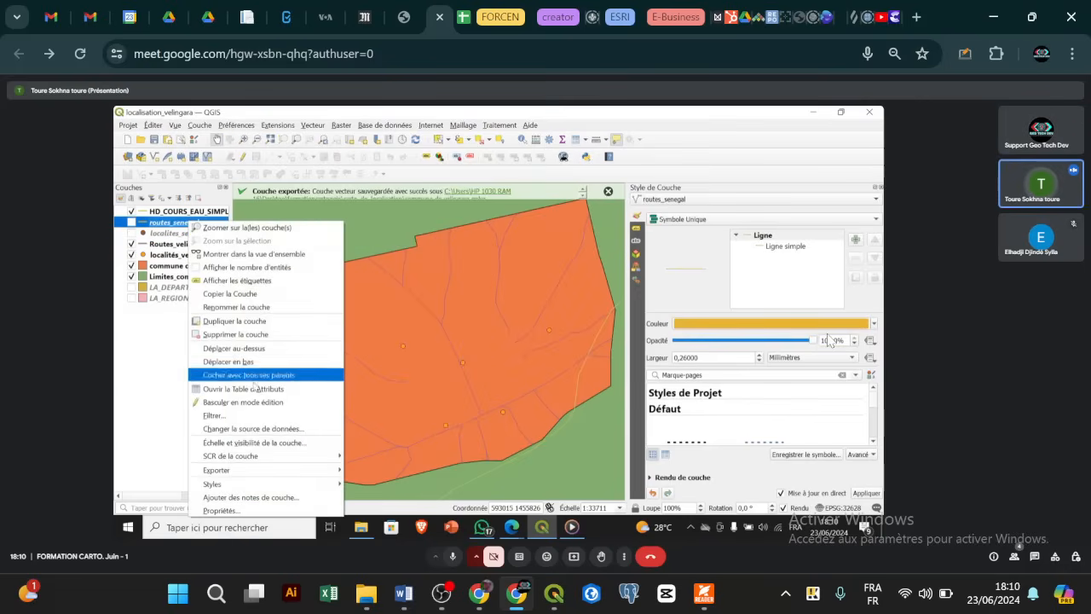
click(248, 335)
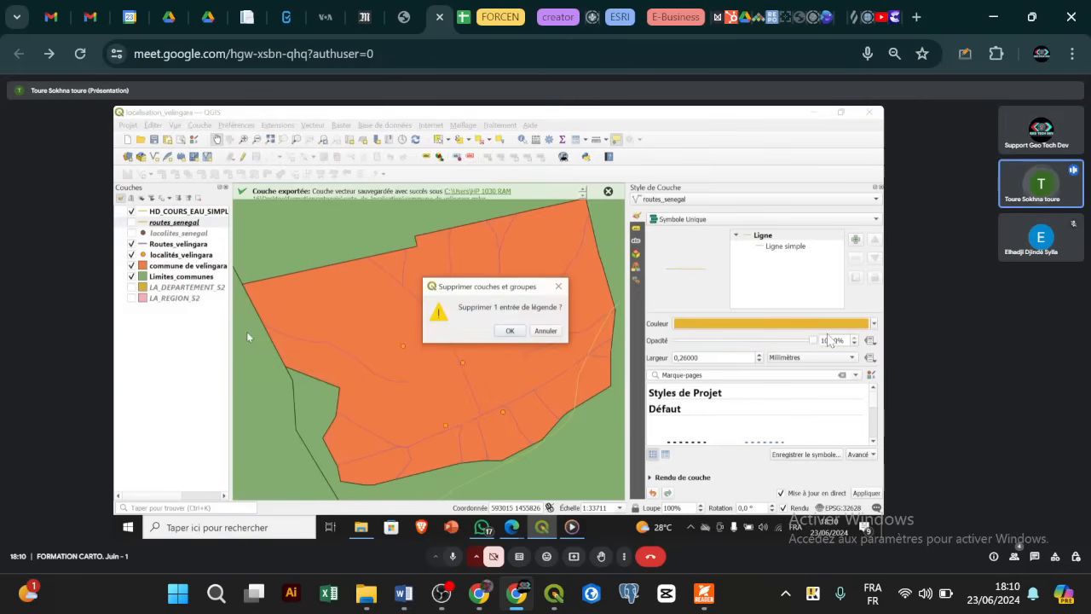
click(508, 334)
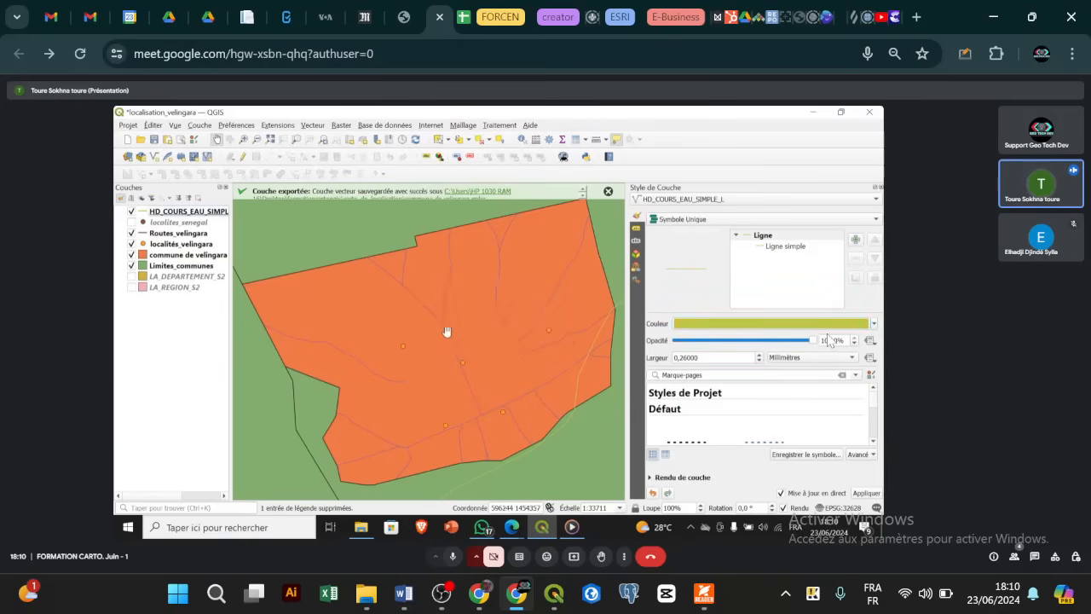
Remove the original localites_senegal layer from the project.
click(215, 225)
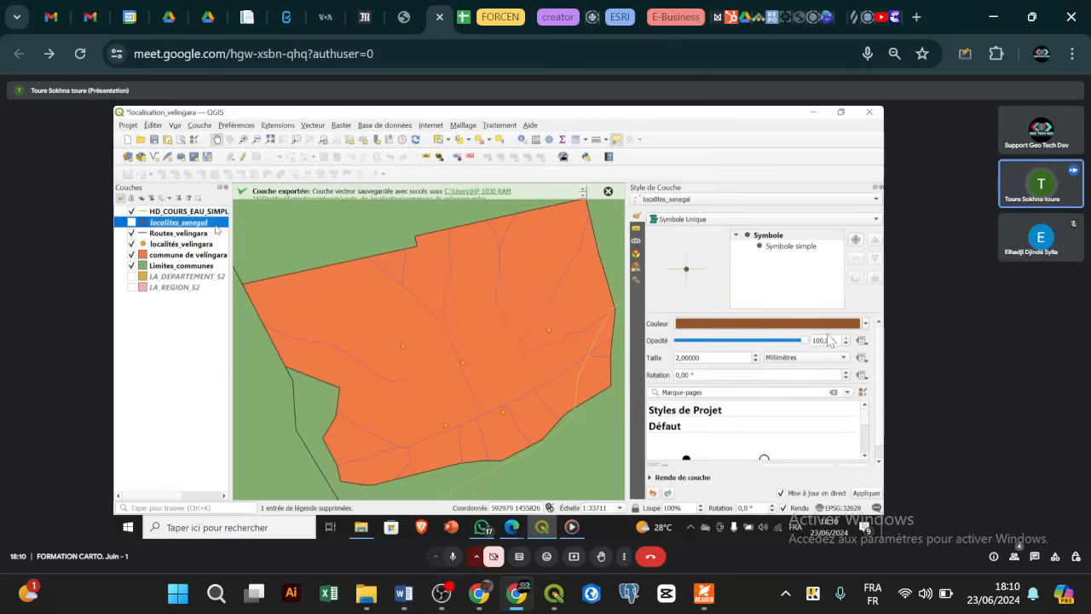
right_click(215, 225)
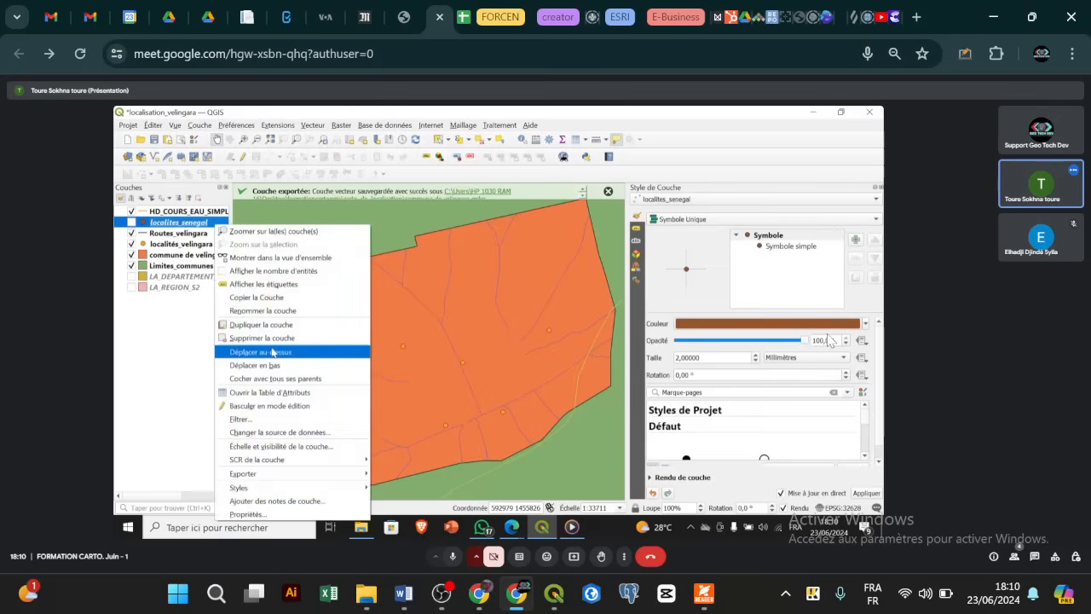
click(273, 337)
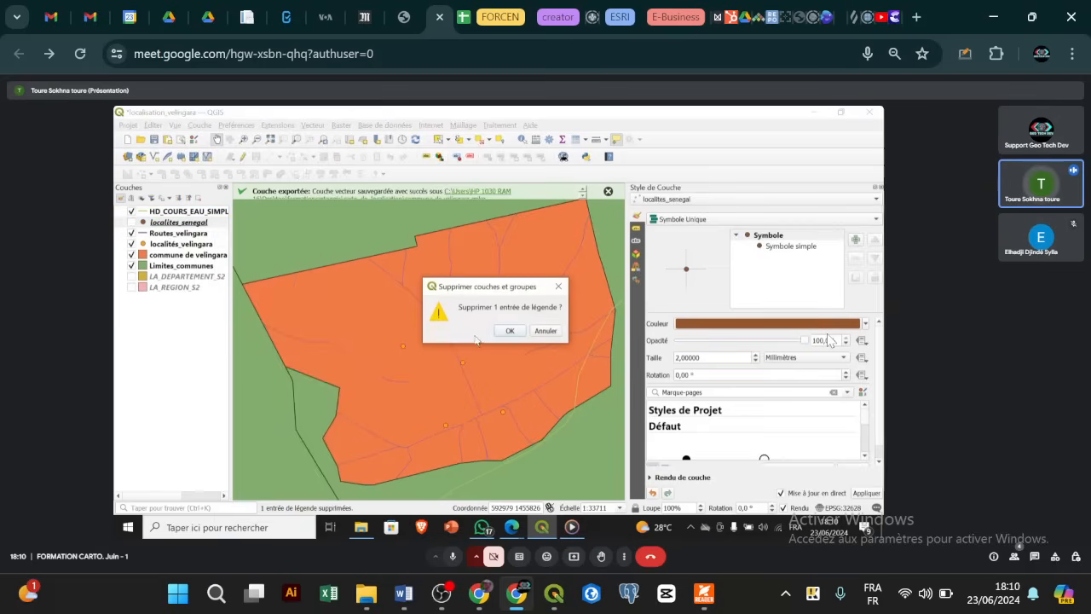
click(508, 333)
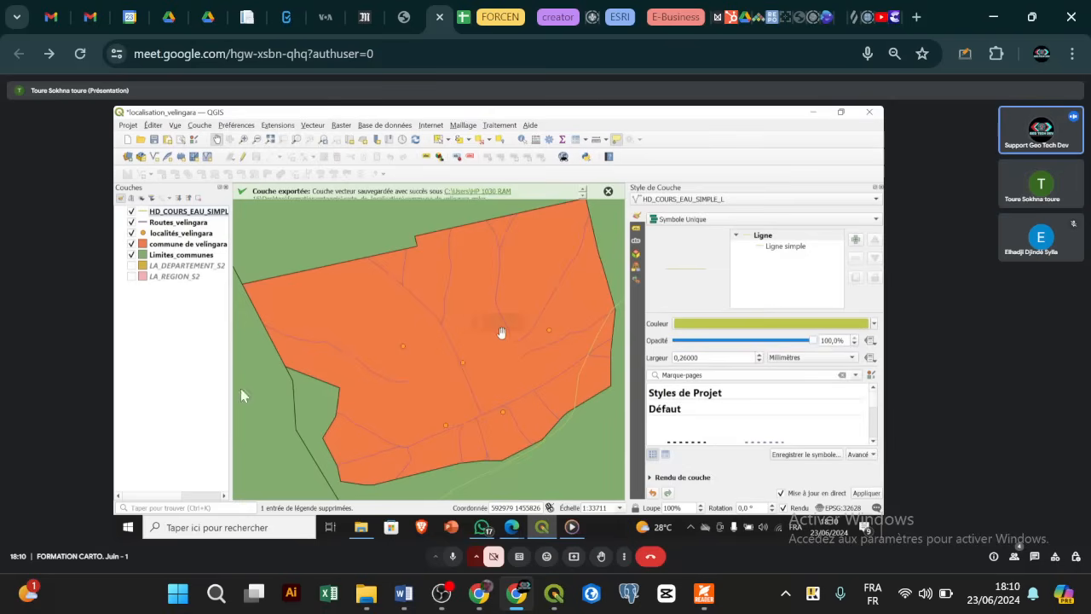
Switch to the PROGRAMME DE FORMATION SOUS QGIS document in Word, highlight the Chapitre 2 item "Définir la Symbologie des couches", and return to the meeting.
click(403, 593)
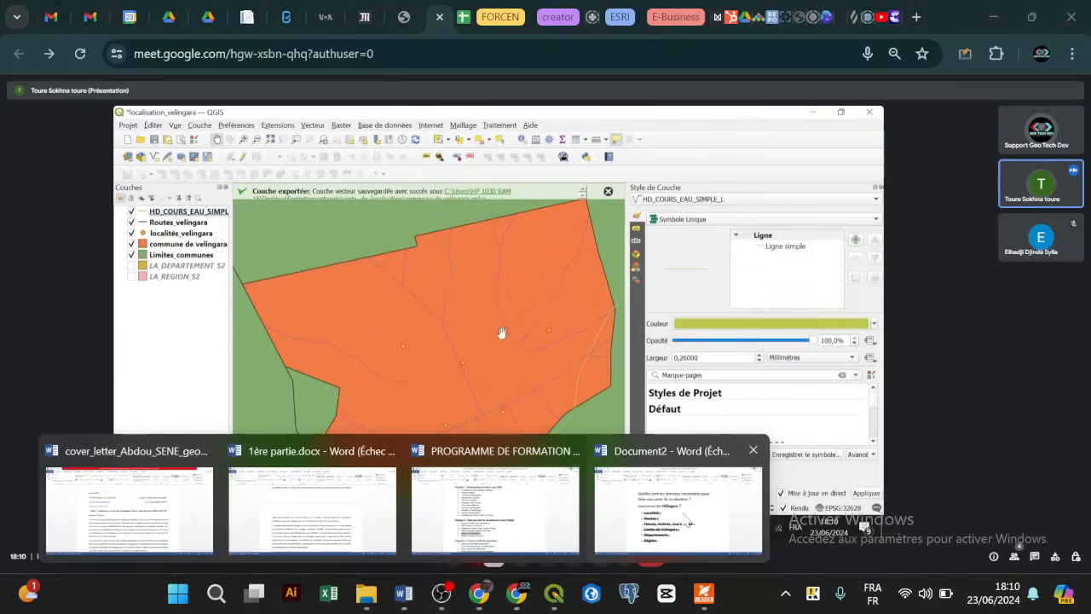
mouse_move(553, 514)
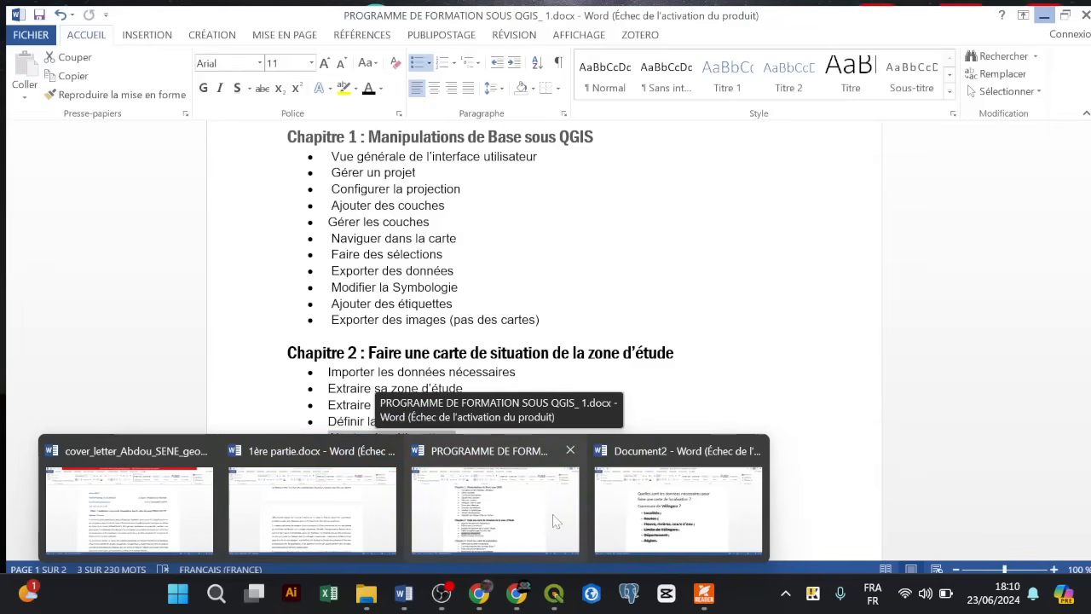
click(553, 514)
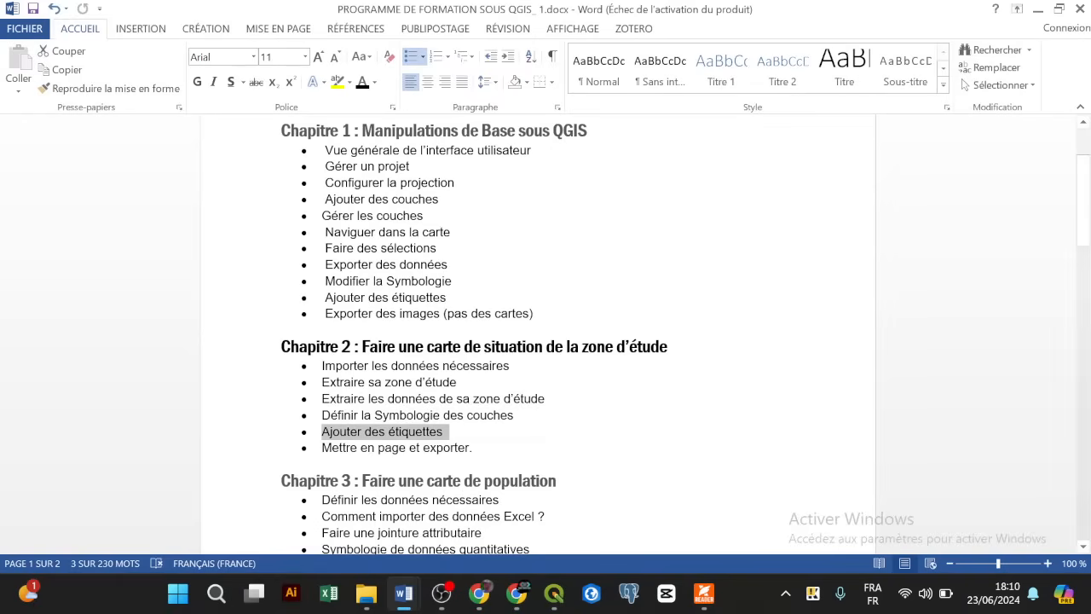
drag(517, 415, 327, 418)
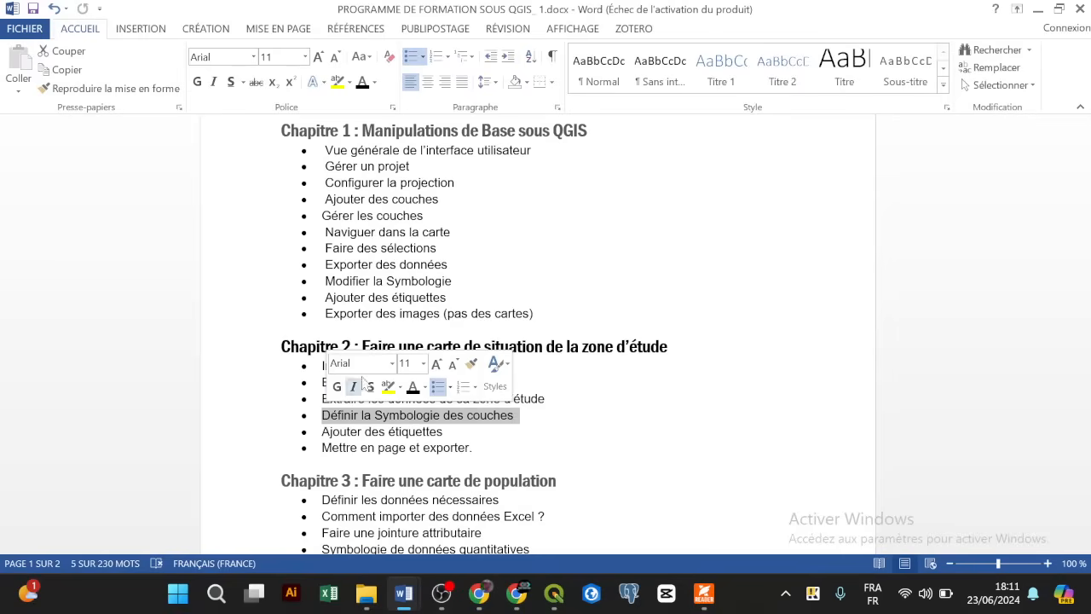
click(1045, 9)
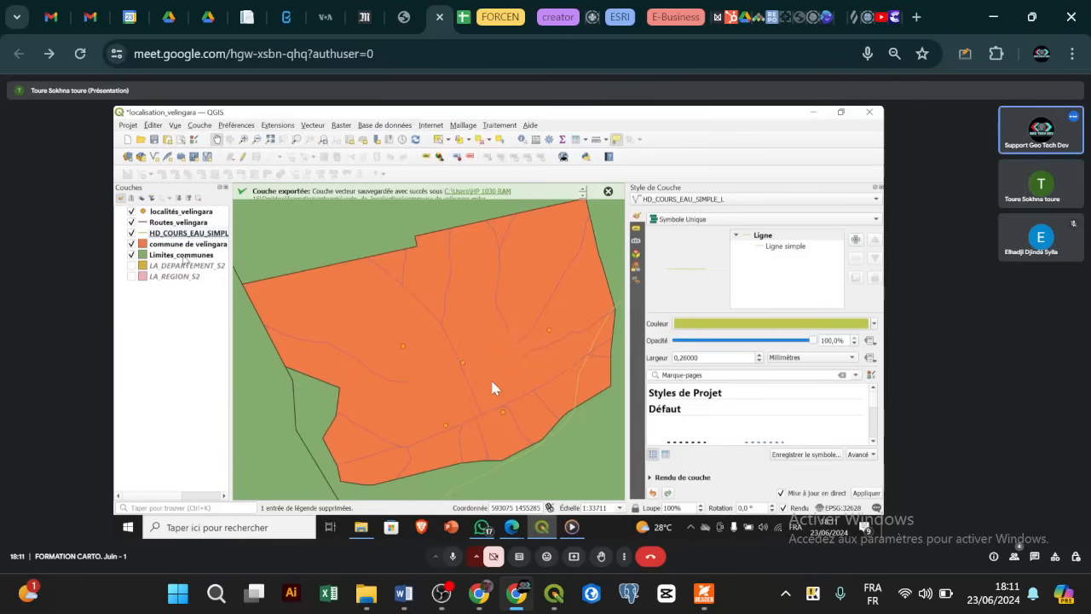
Give the Limites_communes layer a white fill and increase the stroke width of its simple fill.
click(181, 255)
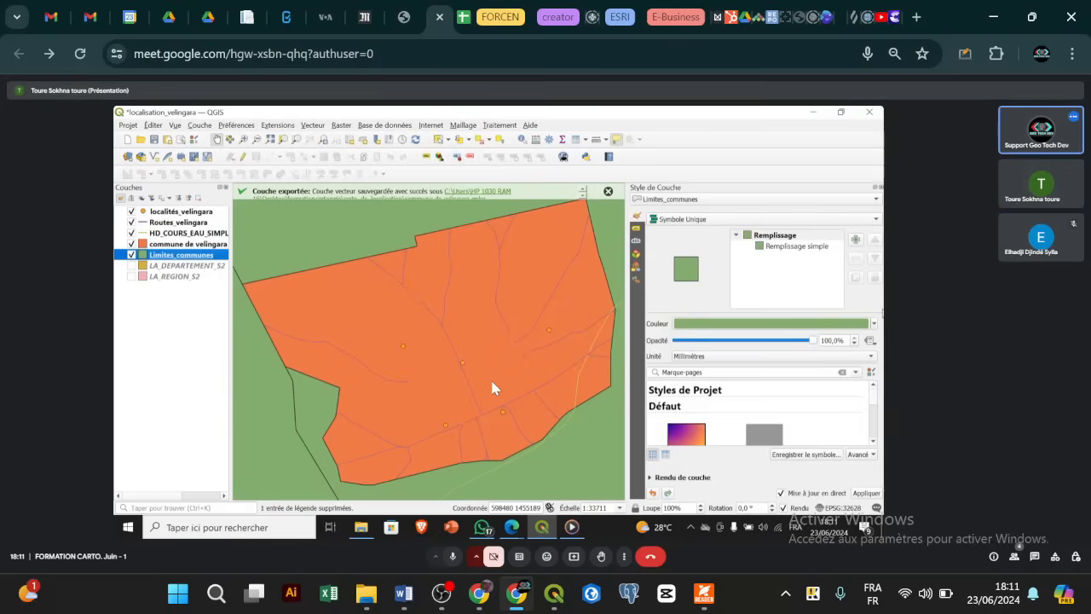
click(874, 324)
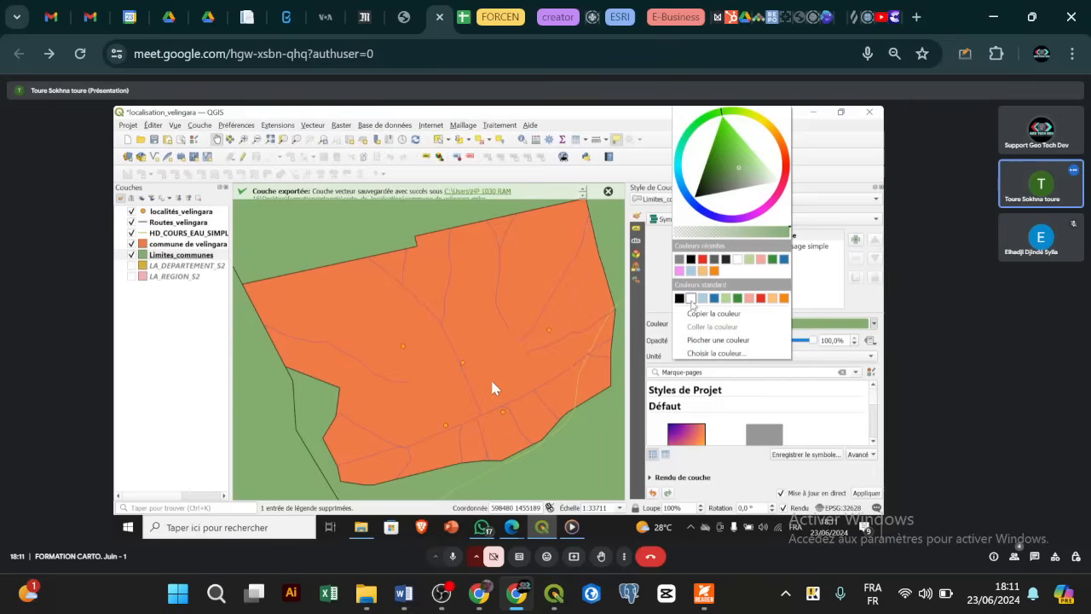
click(691, 300)
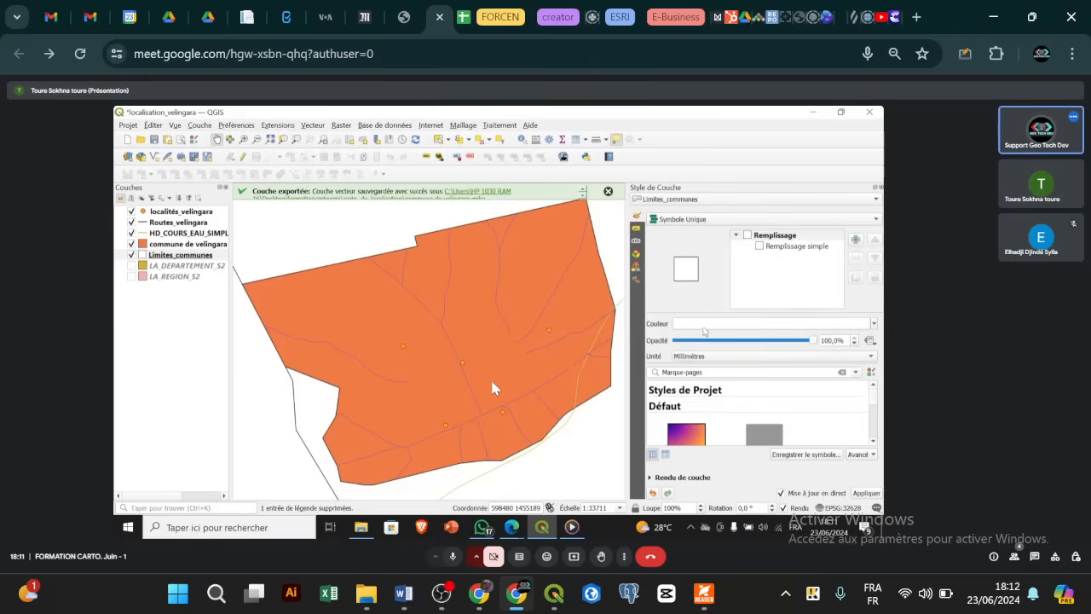
click(797, 246)
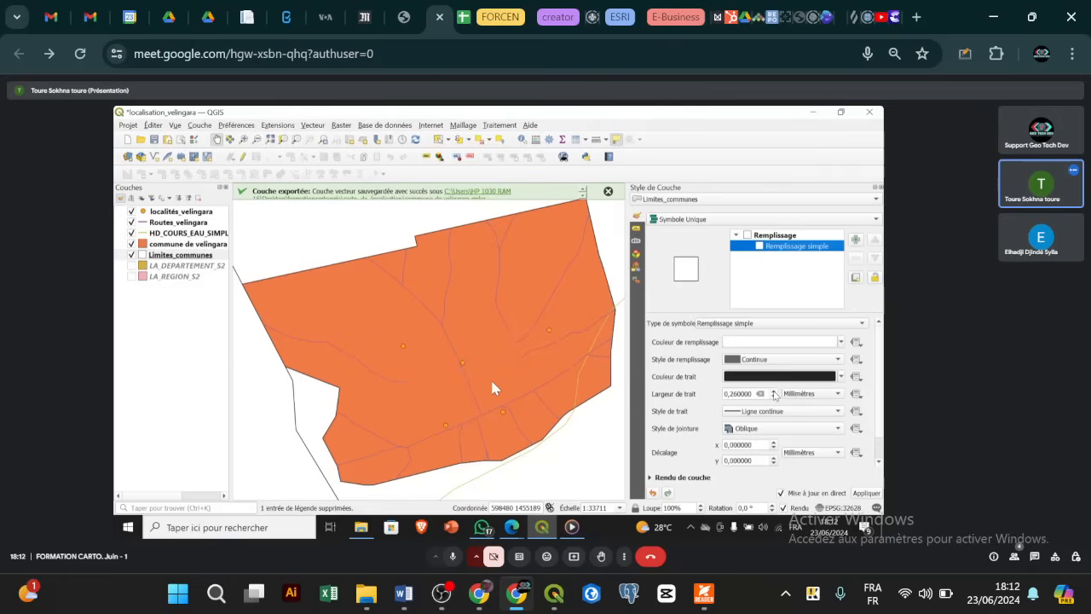
click(774, 391)
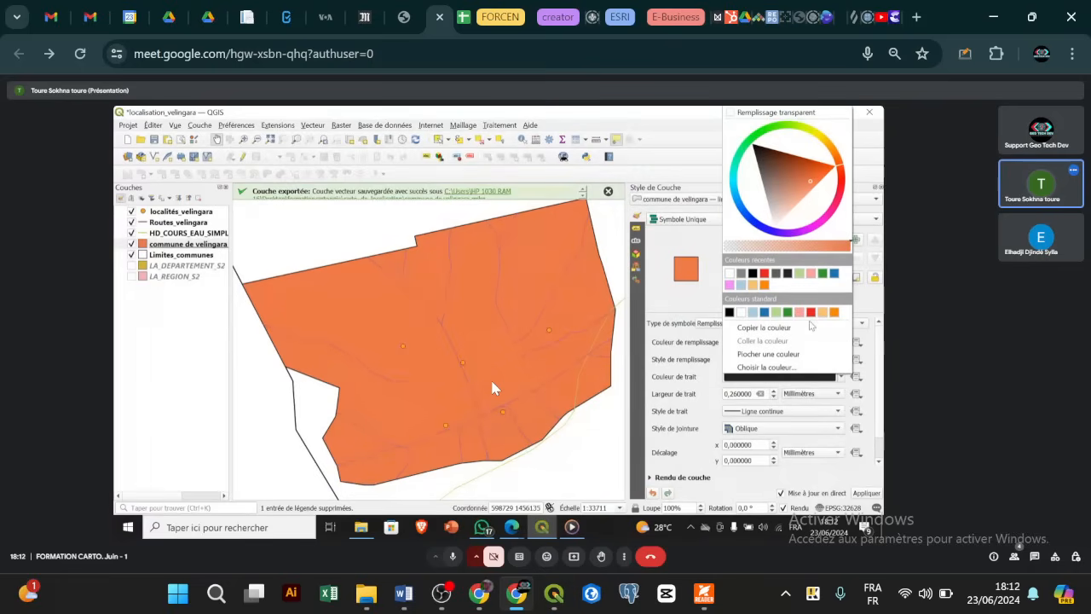
Try a pink fill on the commune de velingara layer, and settle on a pale yellow fill.
click(729, 284)
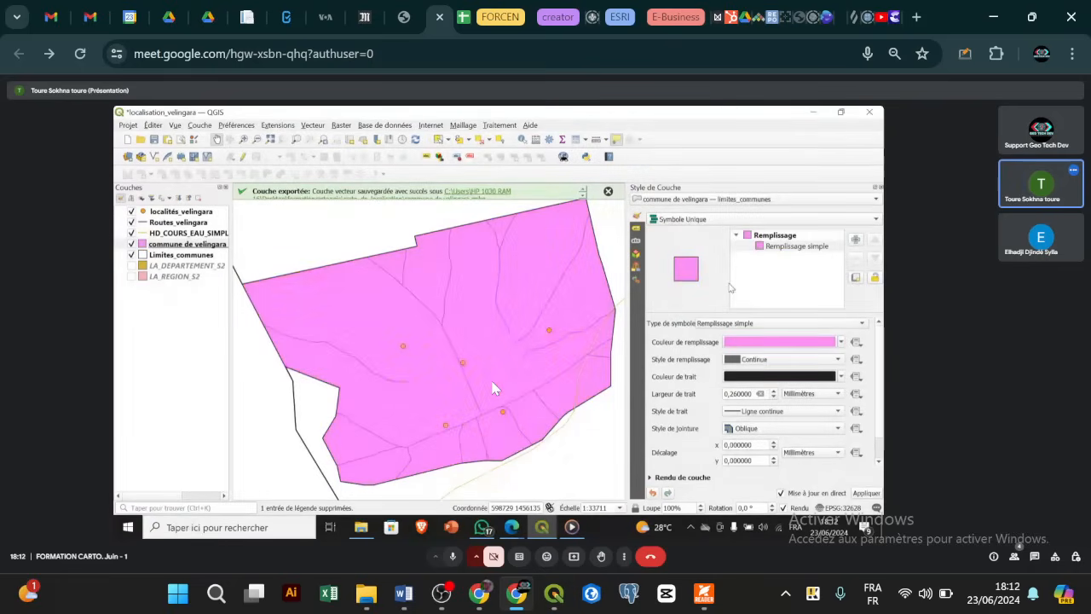
click(840, 342)
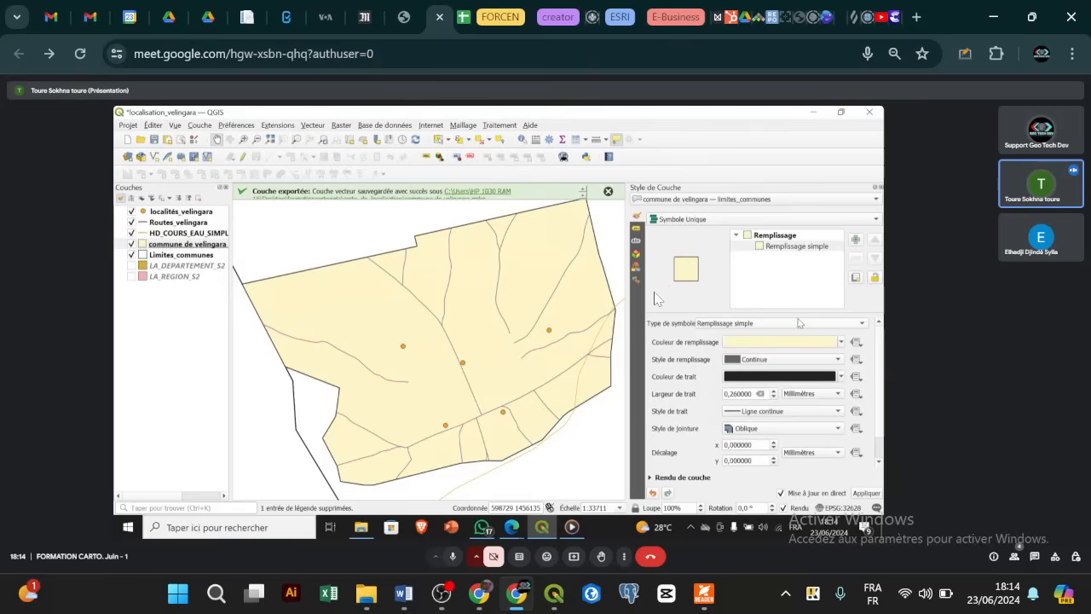
Try the BDiagonale fill style on the commune de velingara layer, and restore the Continue style.
click(840, 378)
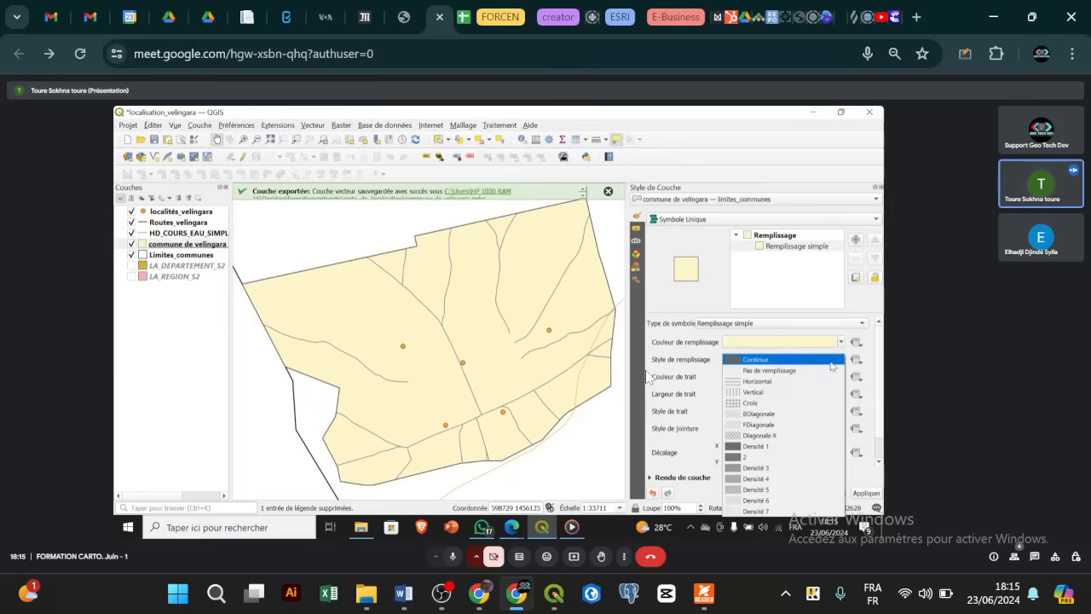
click(822, 421)
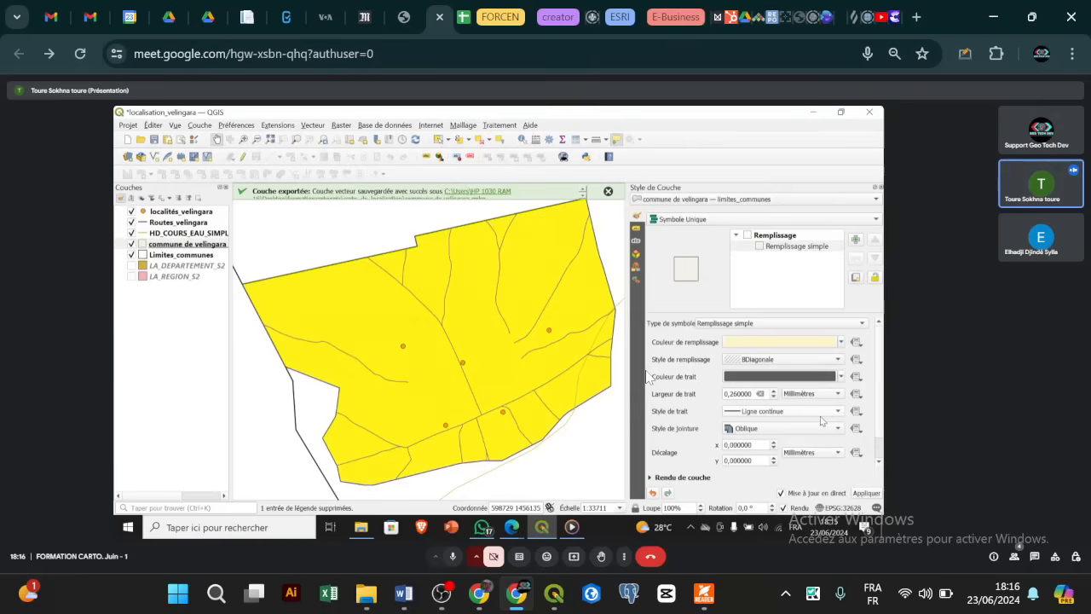
click(839, 362)
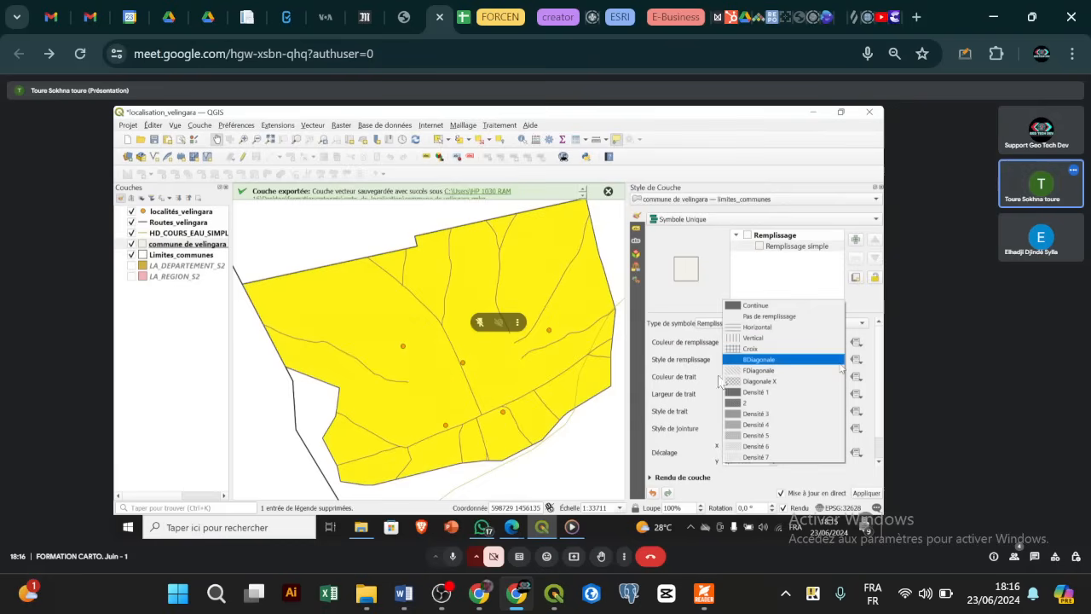
click(765, 305)
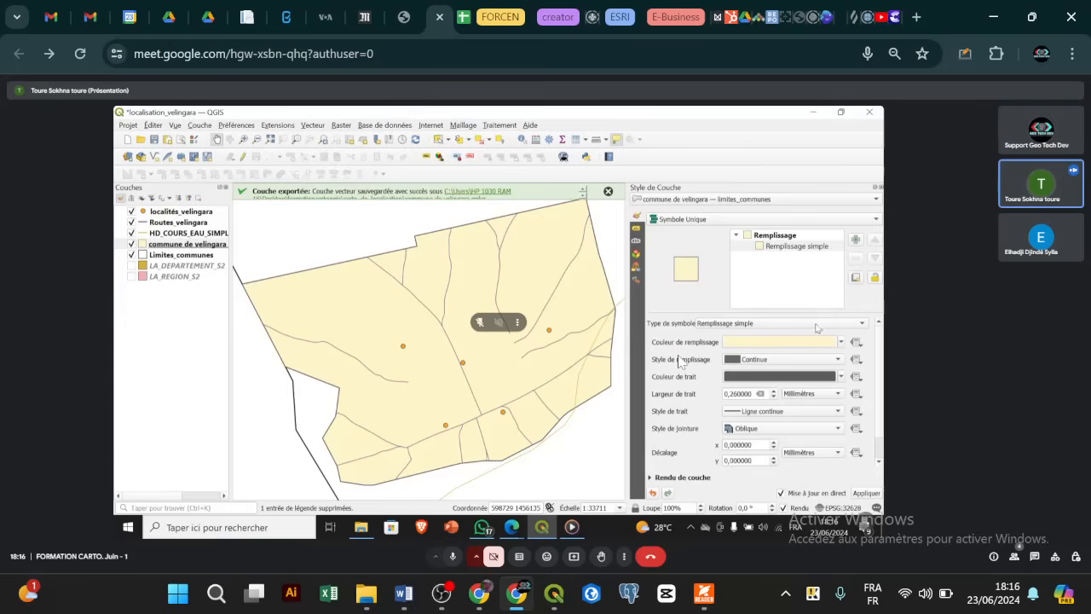
Set the commune de velingara stroke color to black, enable its effects, and open the effect properties.
click(841, 380)
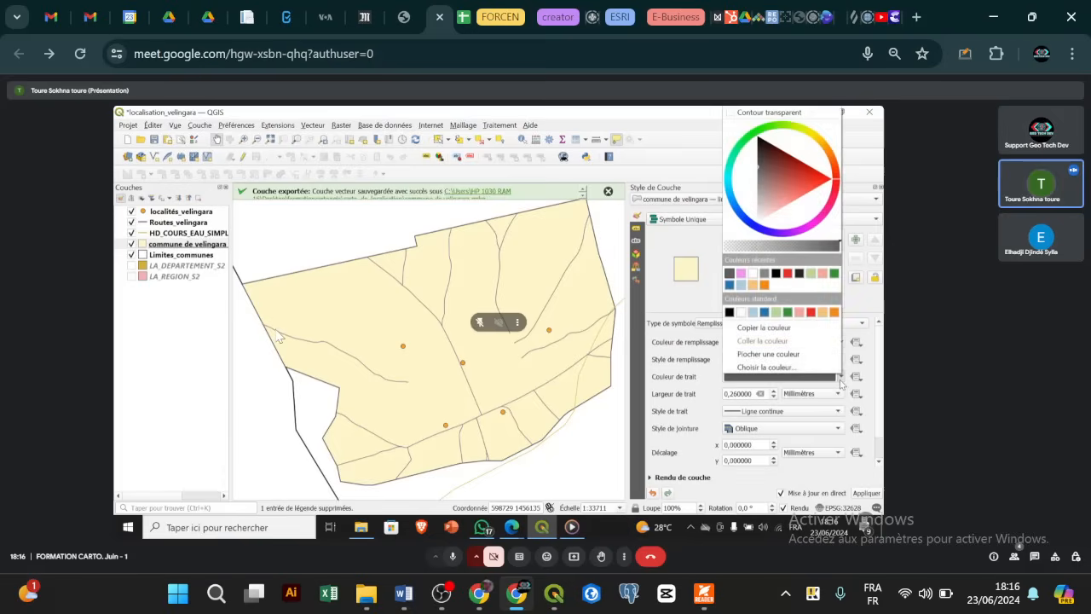
click(729, 314)
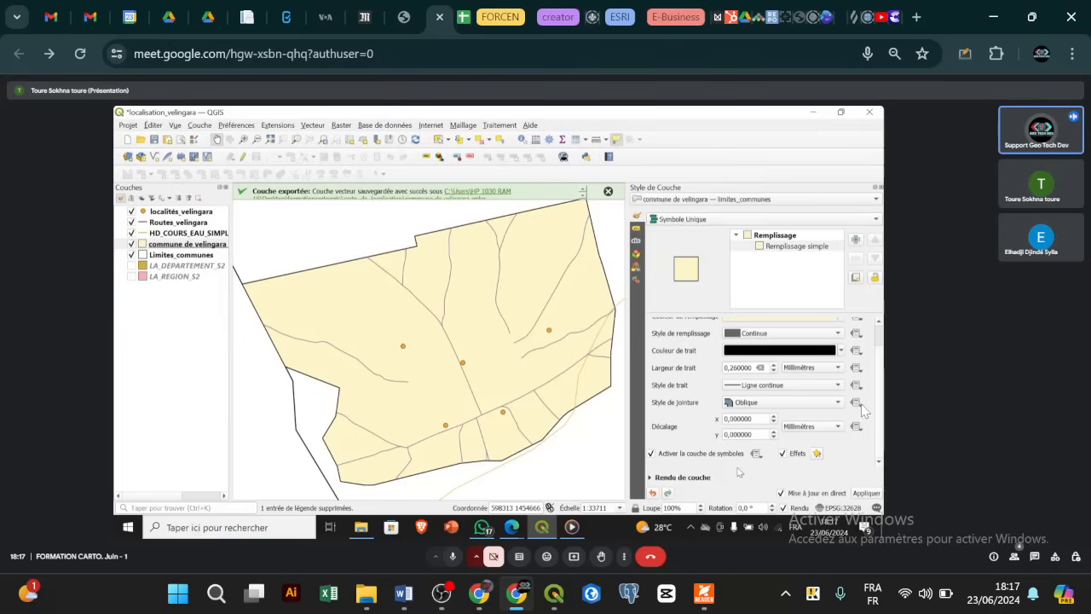
click(817, 453)
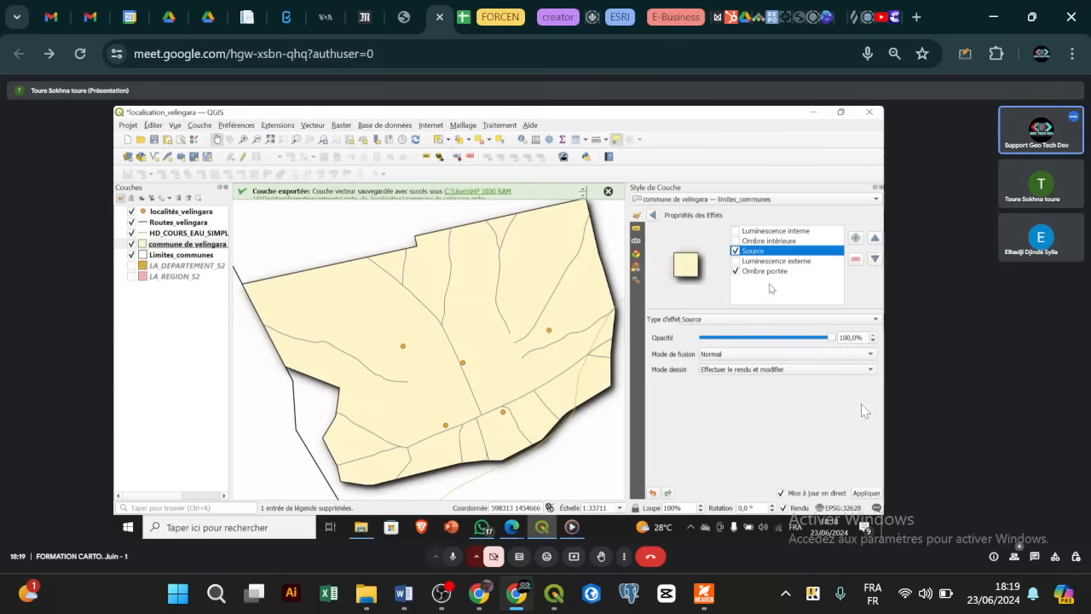
Lower the opacity of the commune de velingara layer's drop shadow (Ombre portée) to 62%.
click(772, 274)
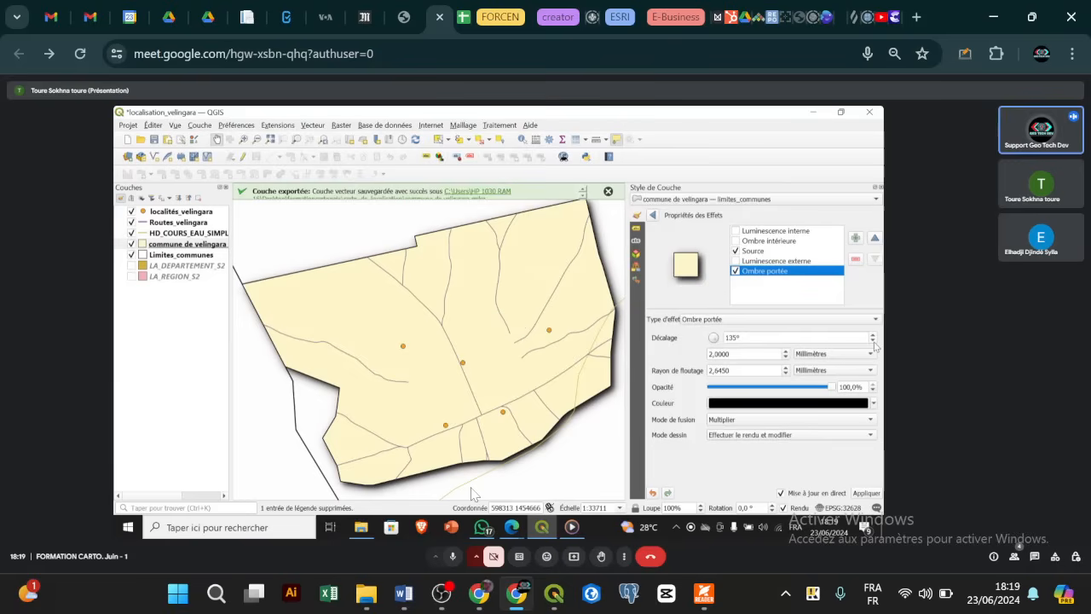
click(872, 389)
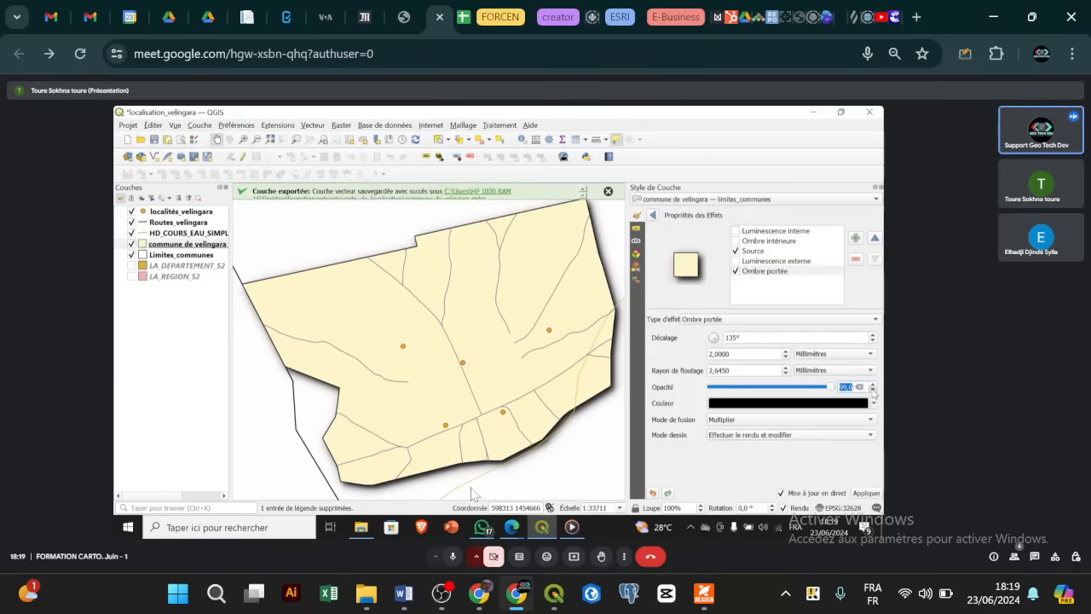
click(872, 390)
click(872, 391)
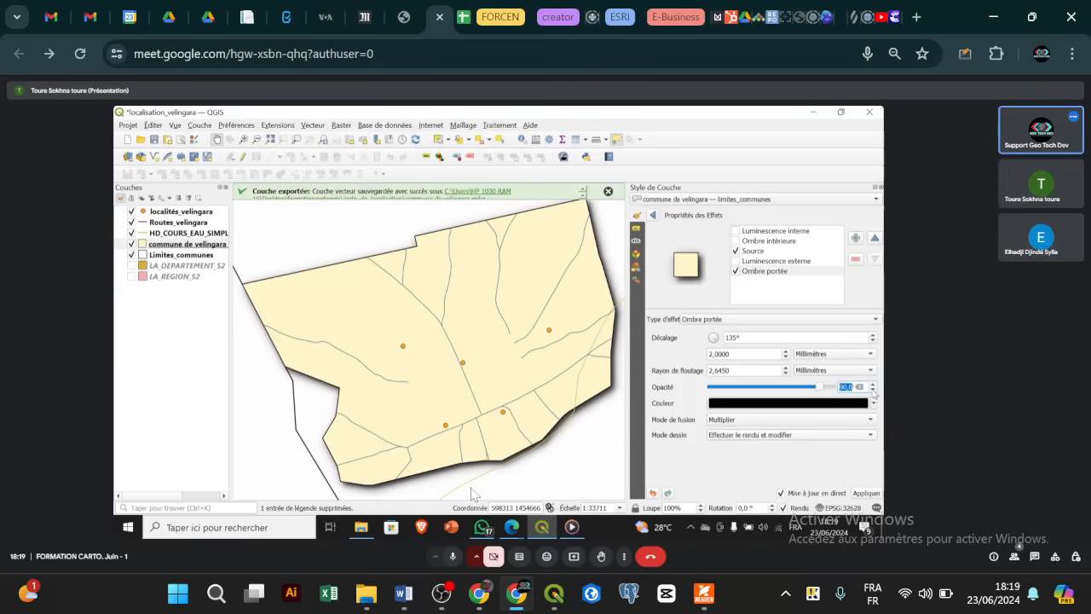
click(872, 390)
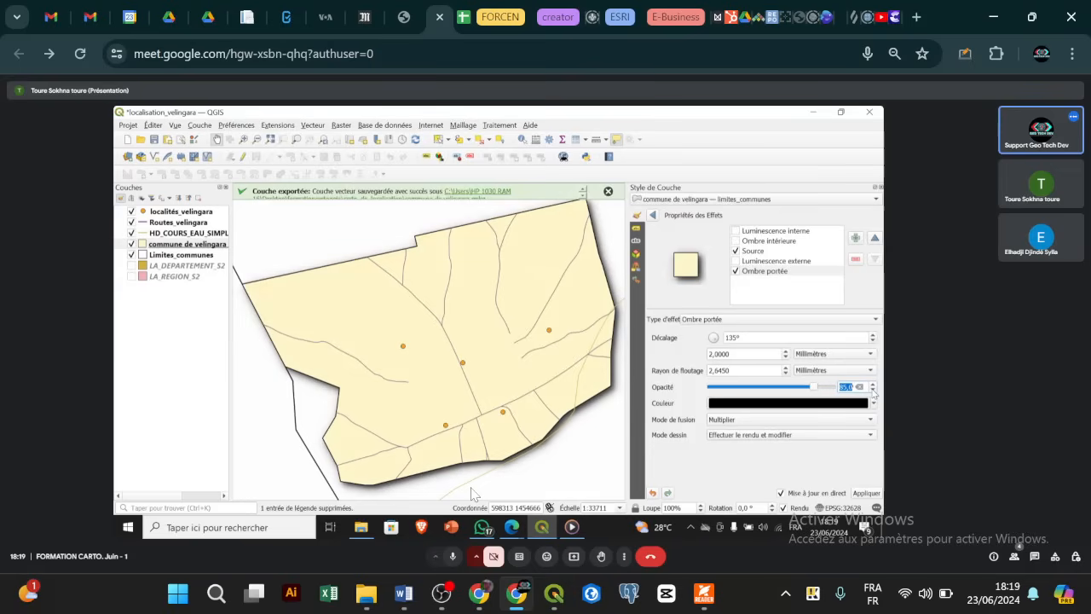
click(872, 391)
click(872, 391)
click(873, 390)
click(872, 391)
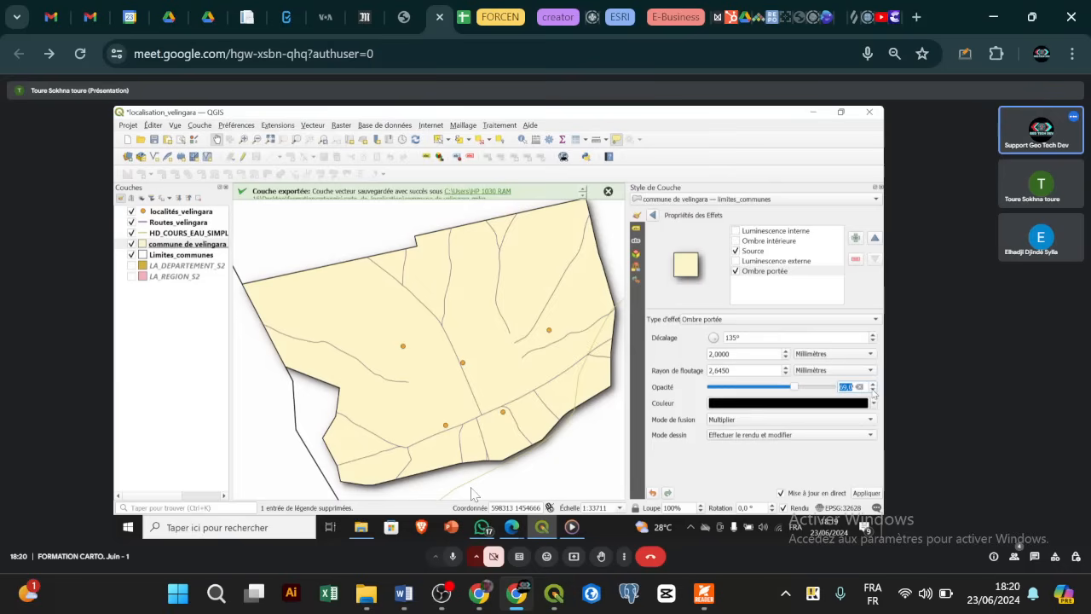
click(872, 391)
click(797, 387)
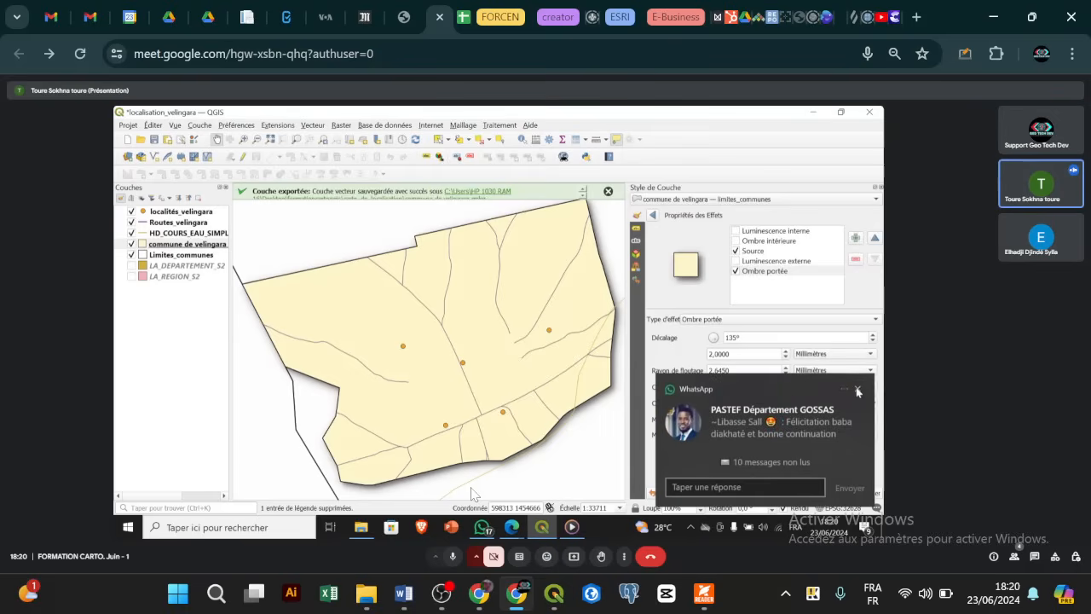
click(858, 390)
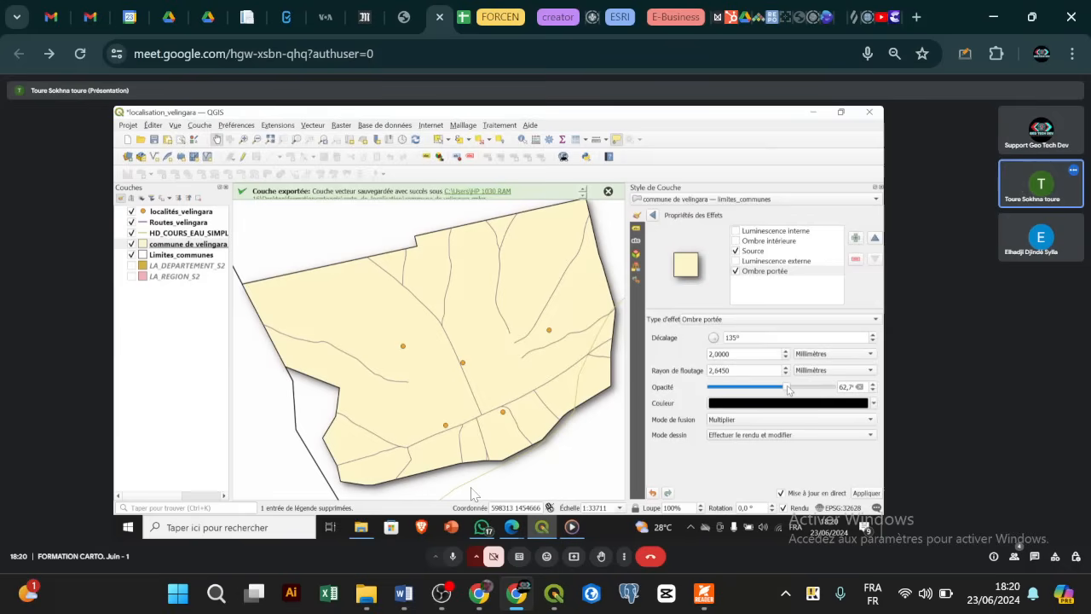
drag(789, 390, 789, 389)
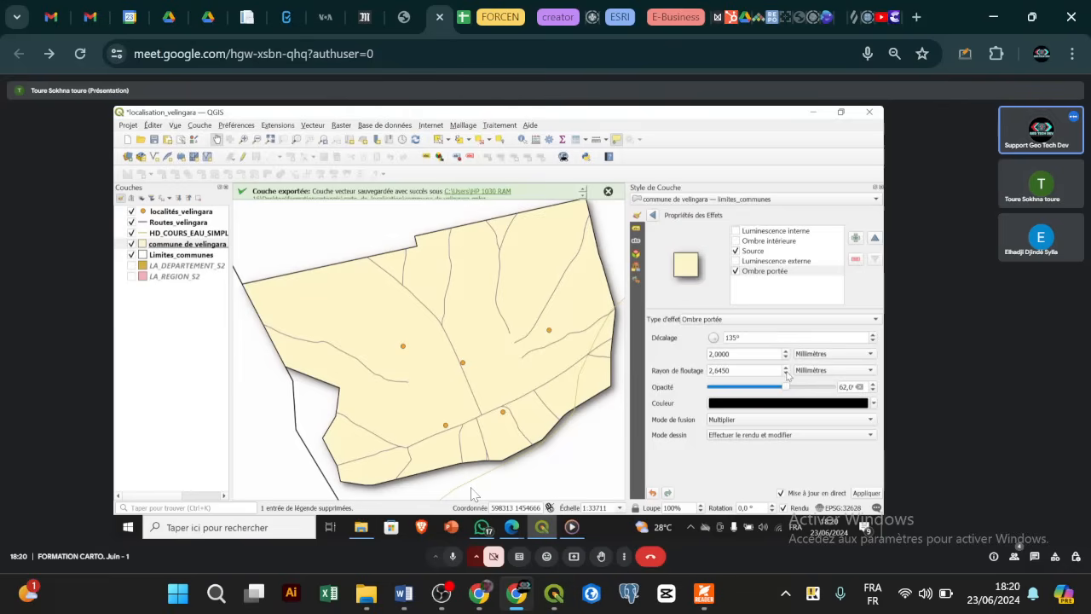
Set the drop shadow's blur radius to 1.0450 mm and its offset distance to 1.0000 mm.
click(786, 374)
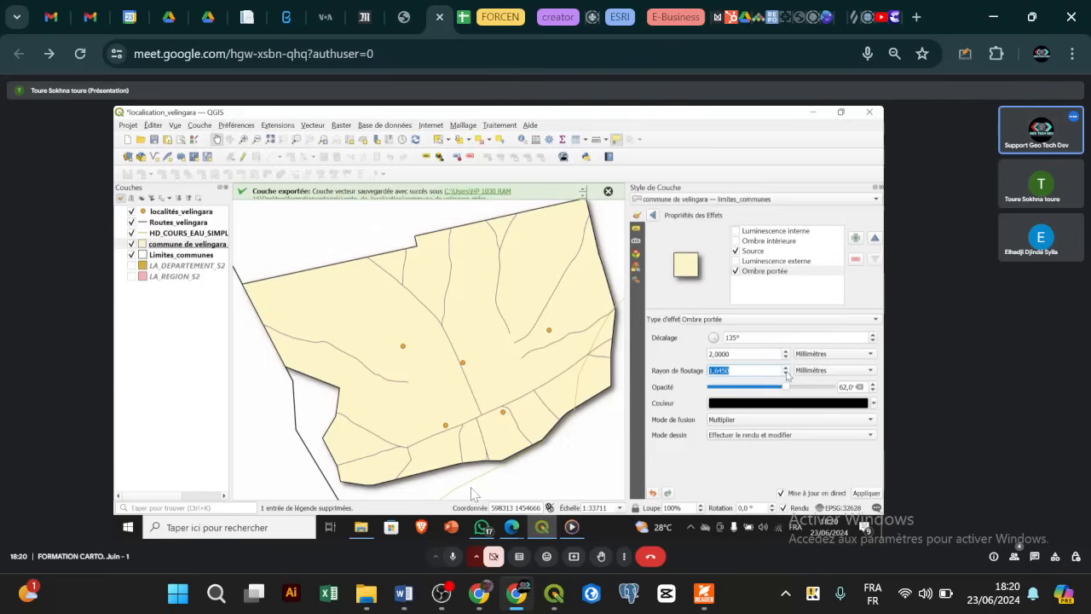
click(786, 373)
click(786, 373)
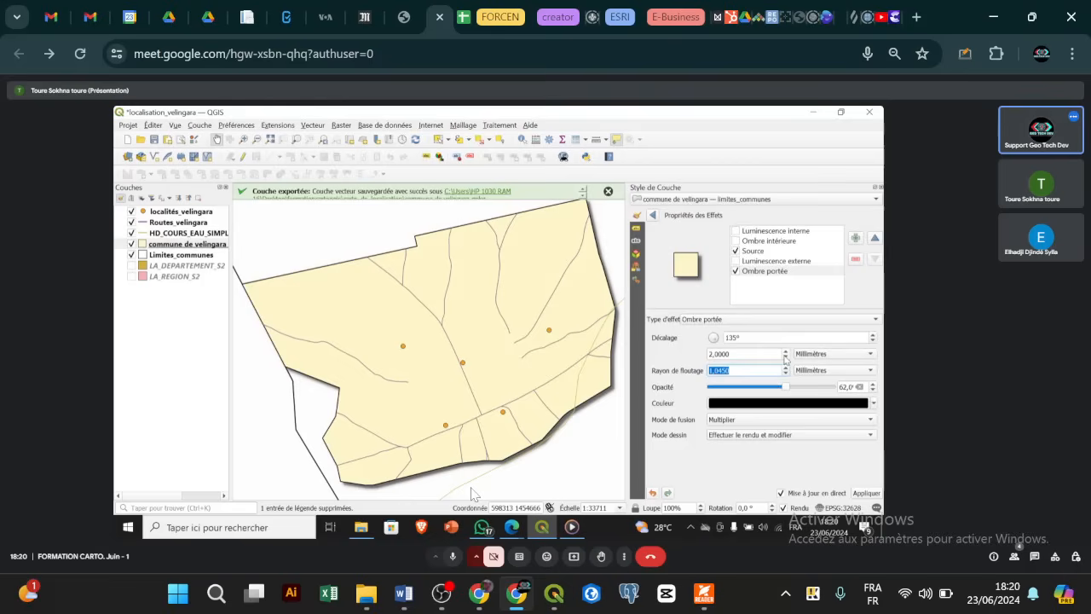
click(786, 358)
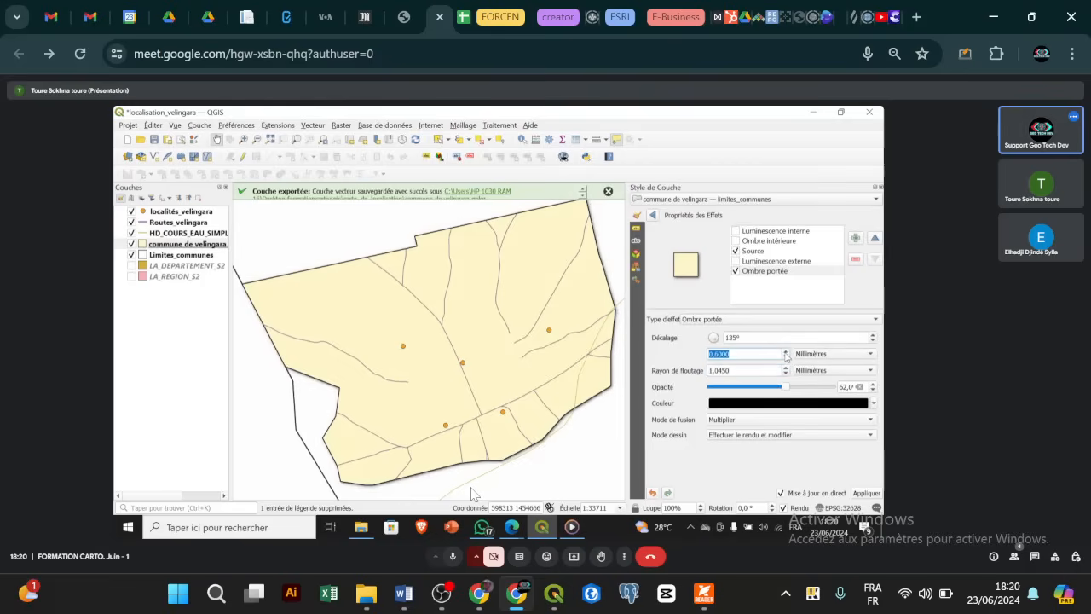
click(786, 352)
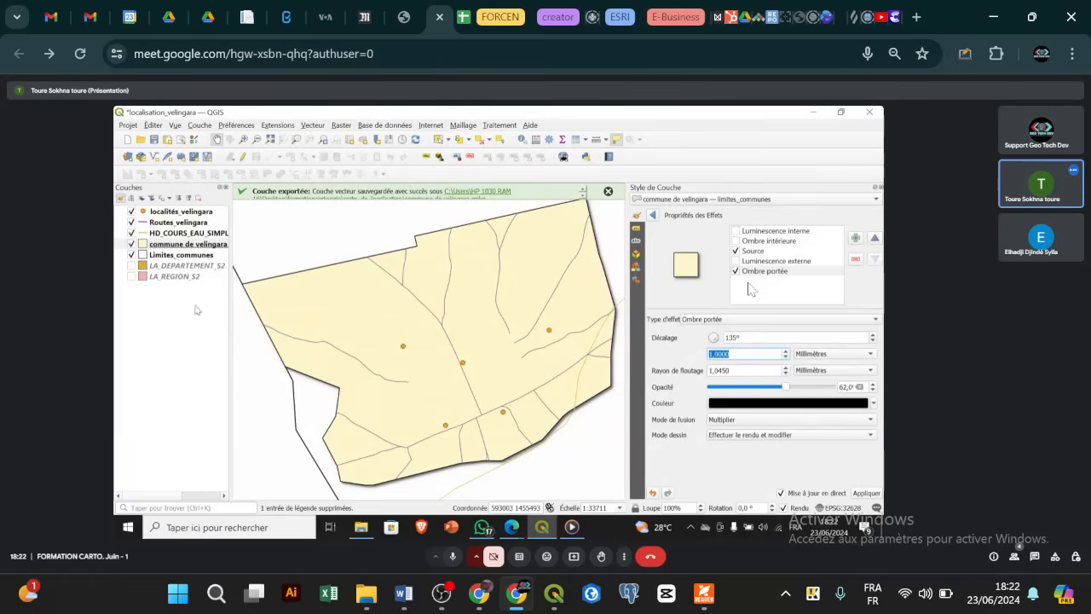
Style the HD_COURS_EAU_SIMPLE_L watercourse layer with a cyan line 0.66 mm wide.
click(188, 233)
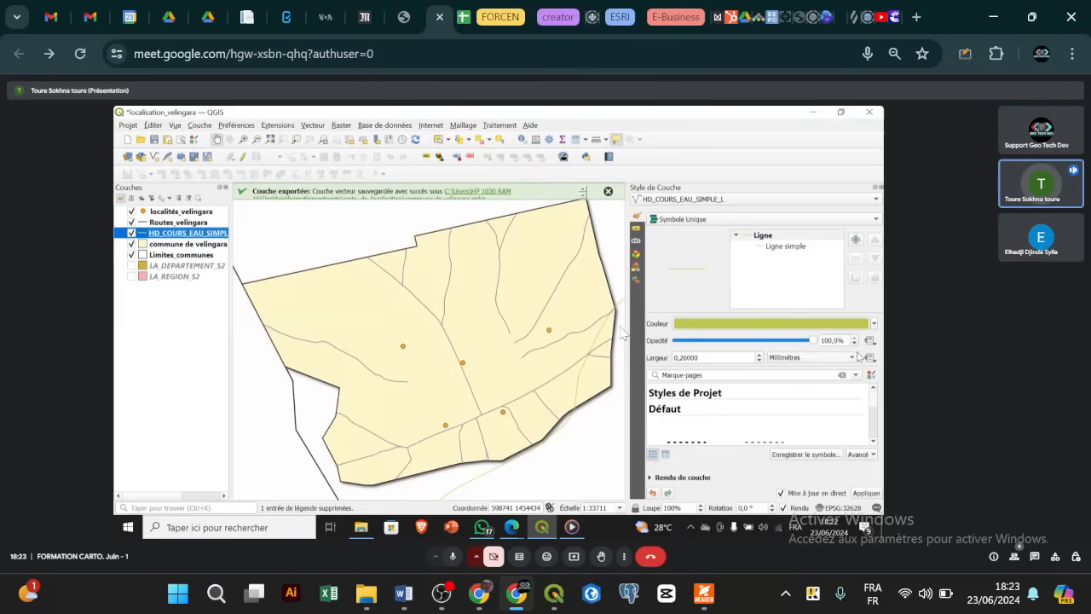
click(874, 325)
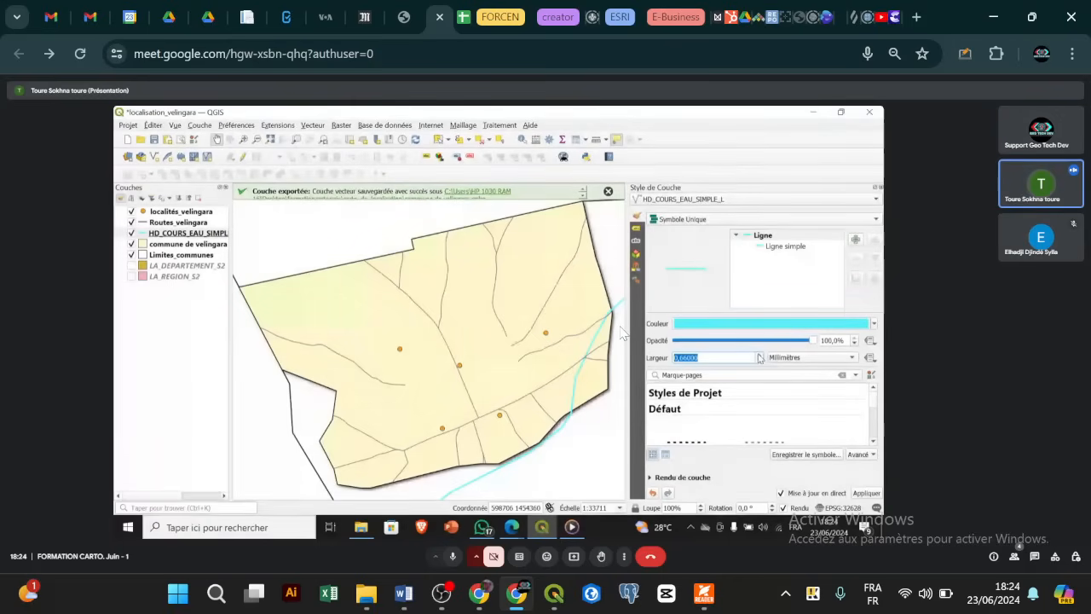
scroll(623, 334, up, 5)
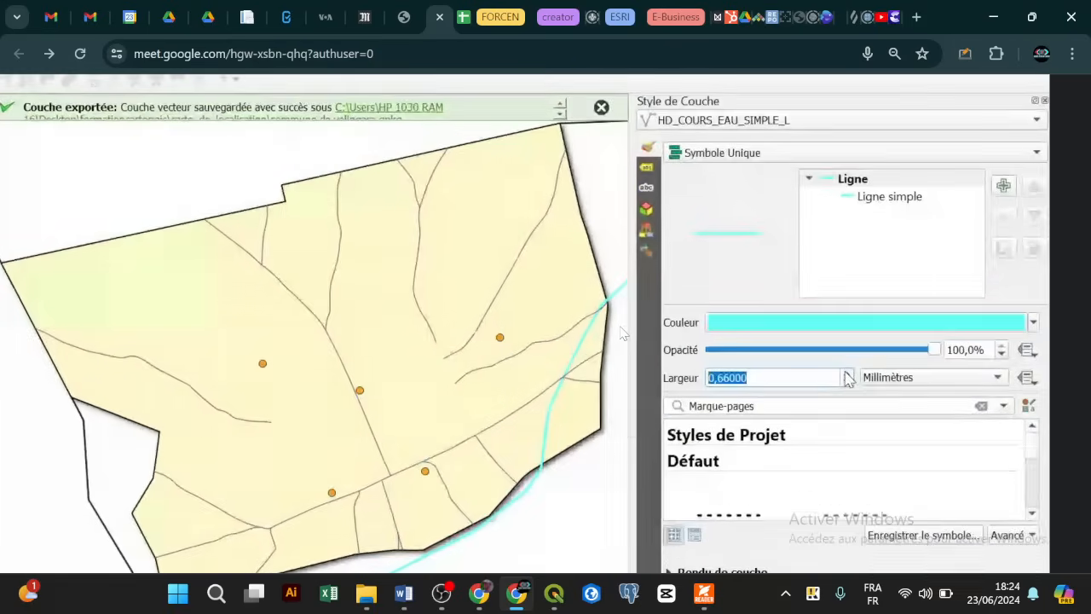
scroll(624, 333, up, 5)
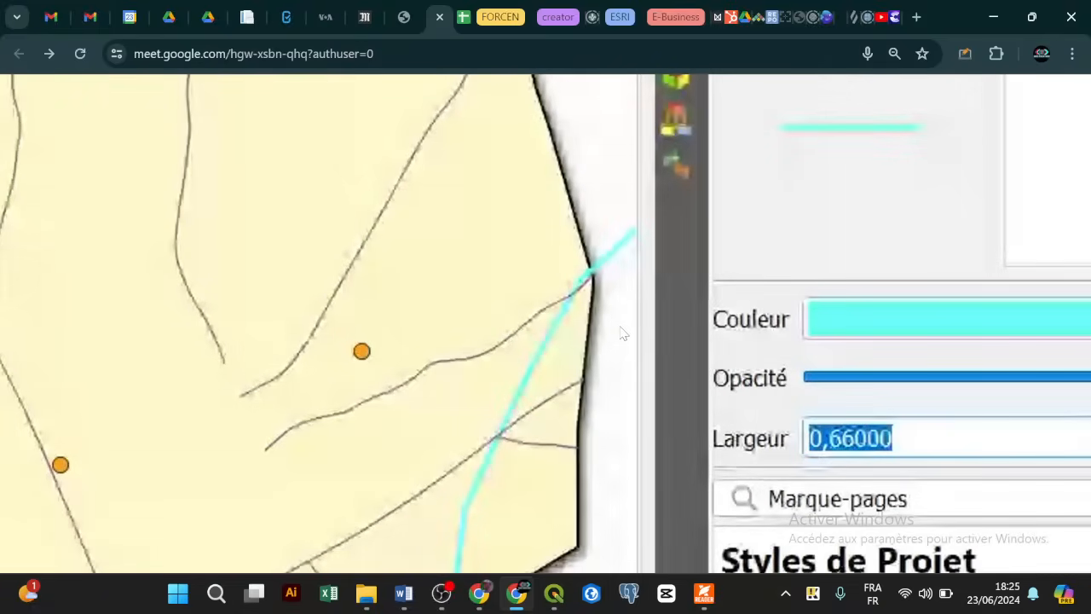
scroll(623, 333, down, 5)
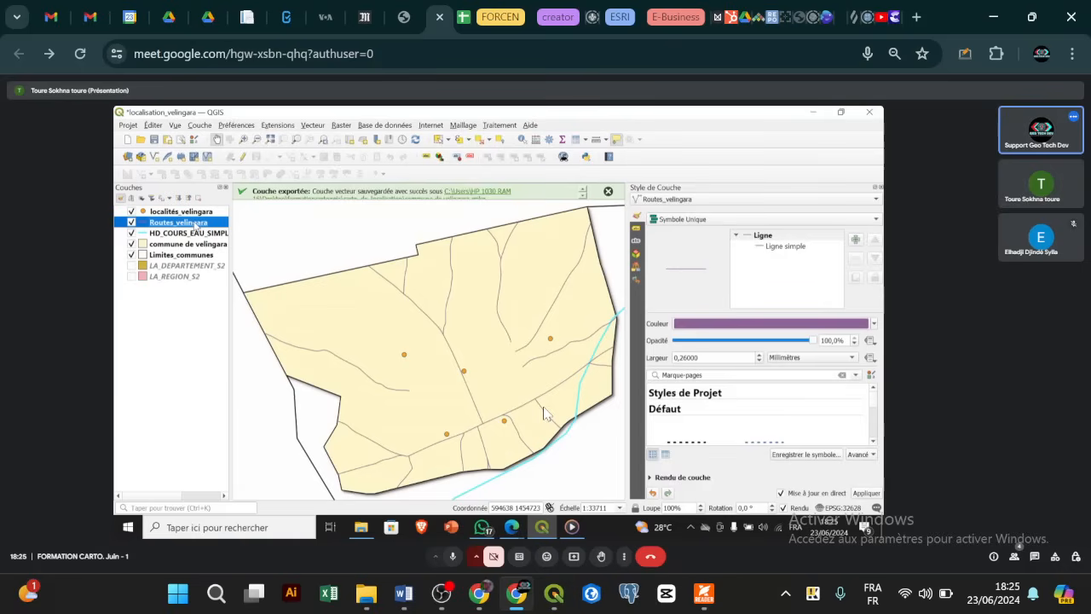
Consult the attribute table of Routes_velingara and classify the layer with categorized (Catégorisé) symbols based on the layer field.
right_click(196, 224)
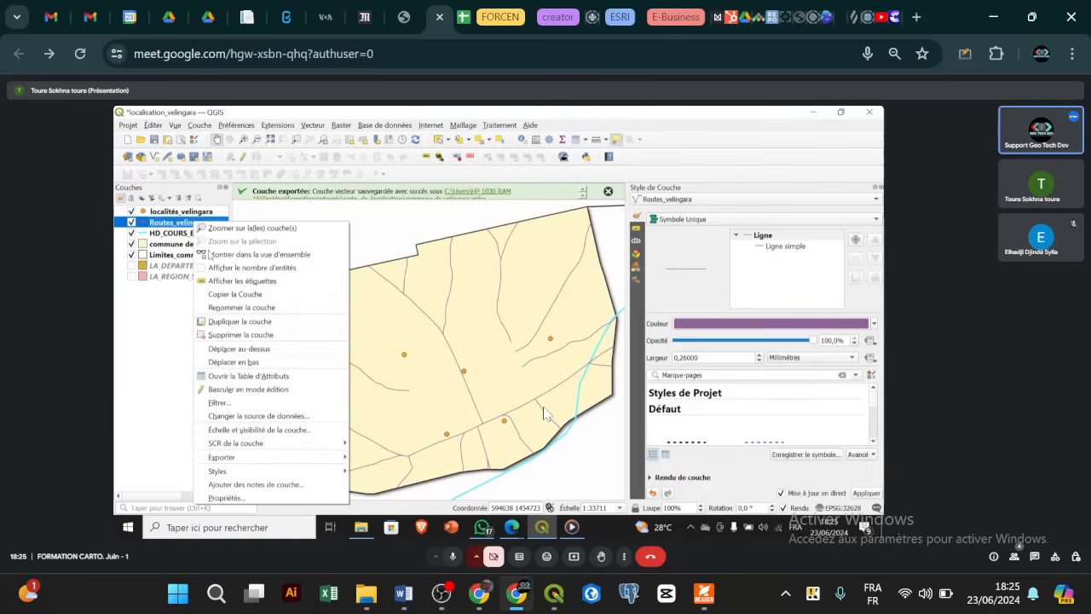
click(232, 377)
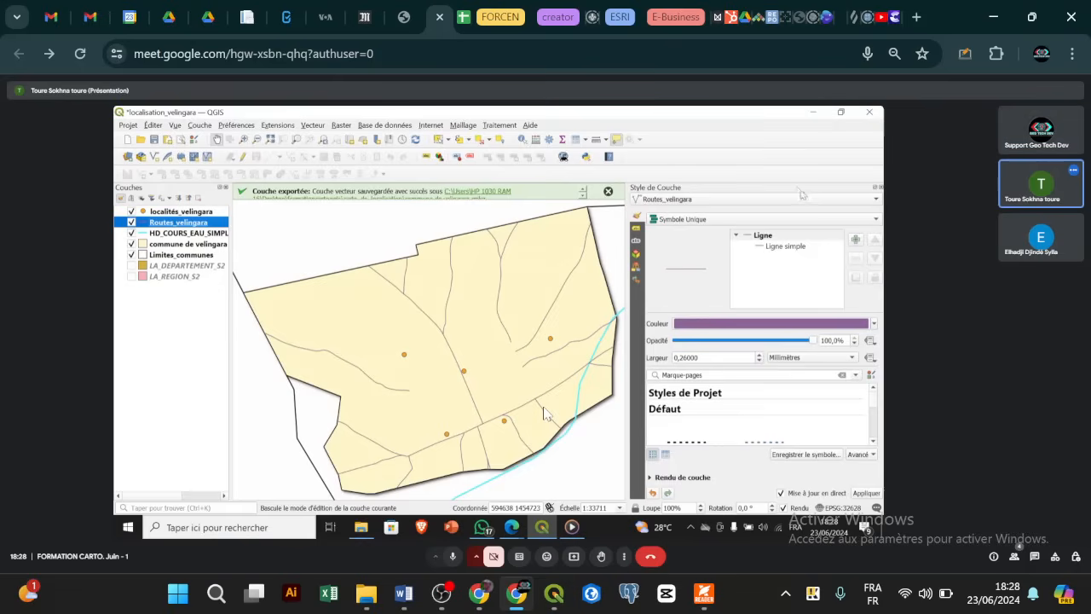
click(875, 220)
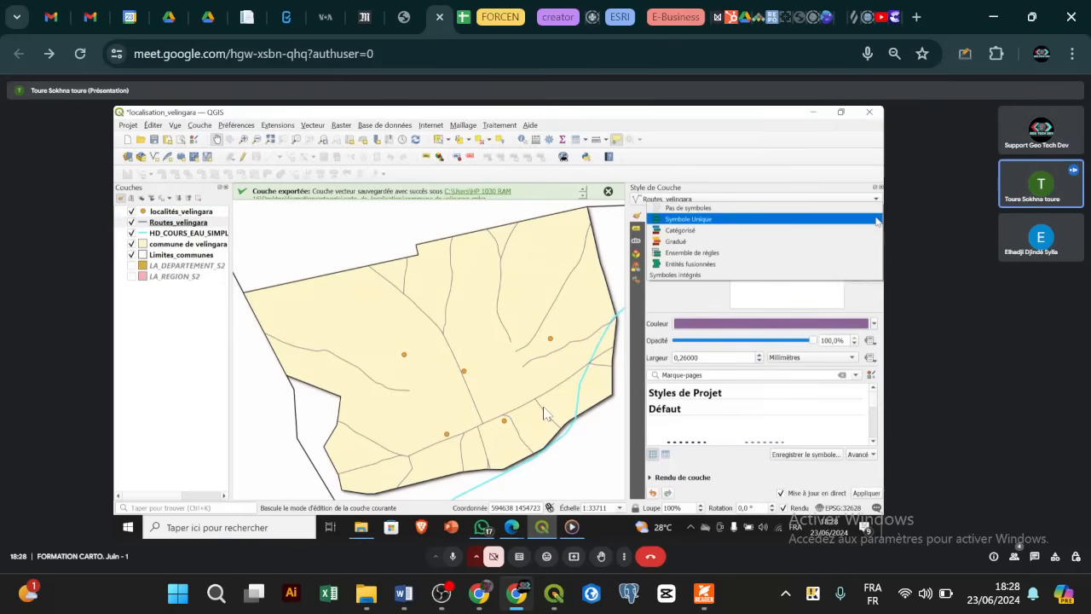
click(832, 232)
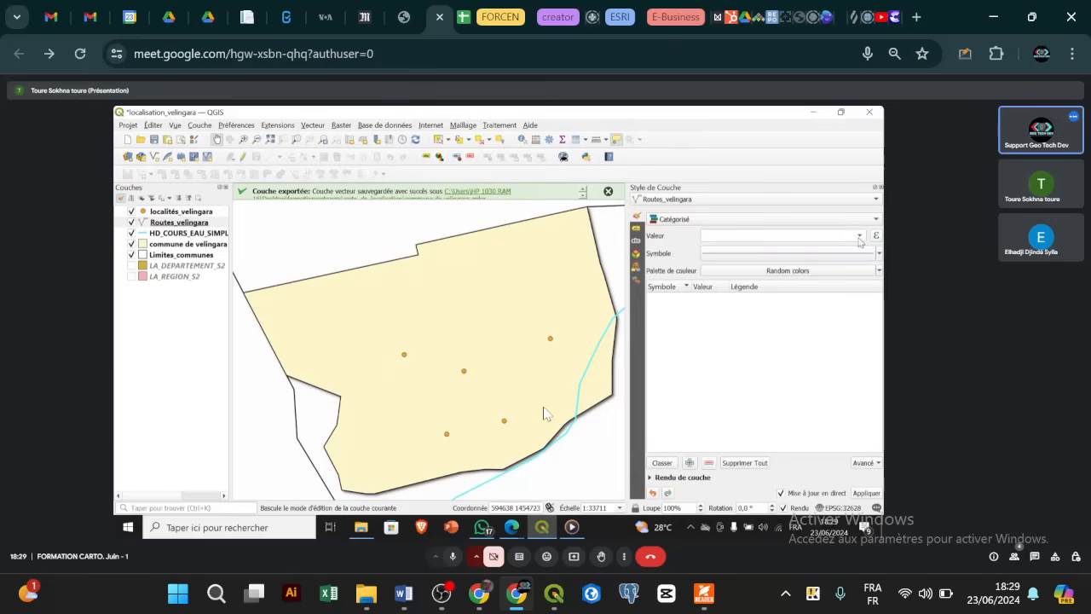
click(861, 238)
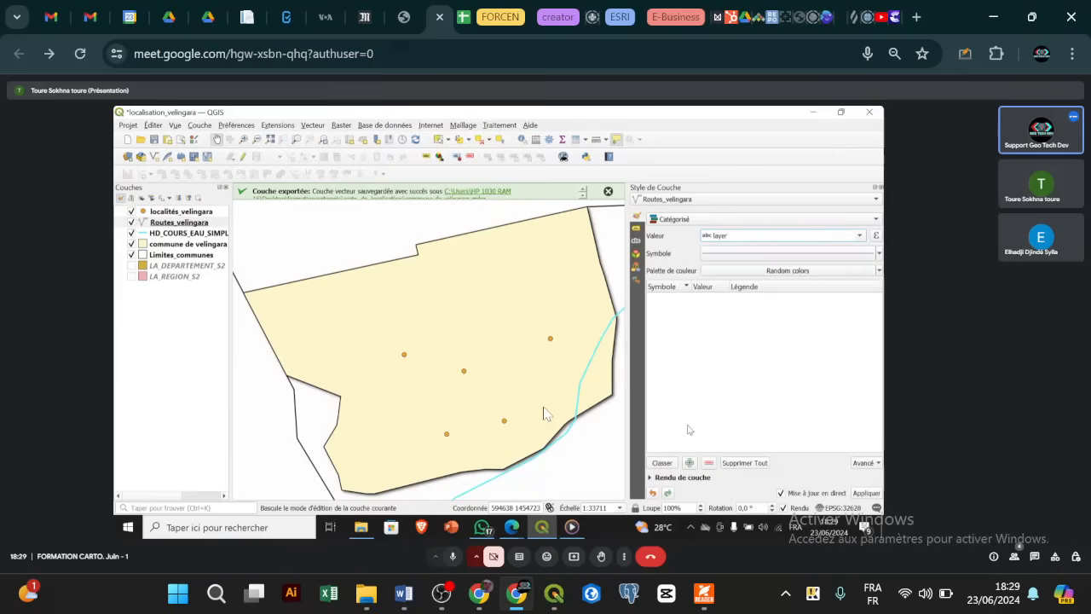
click(662, 462)
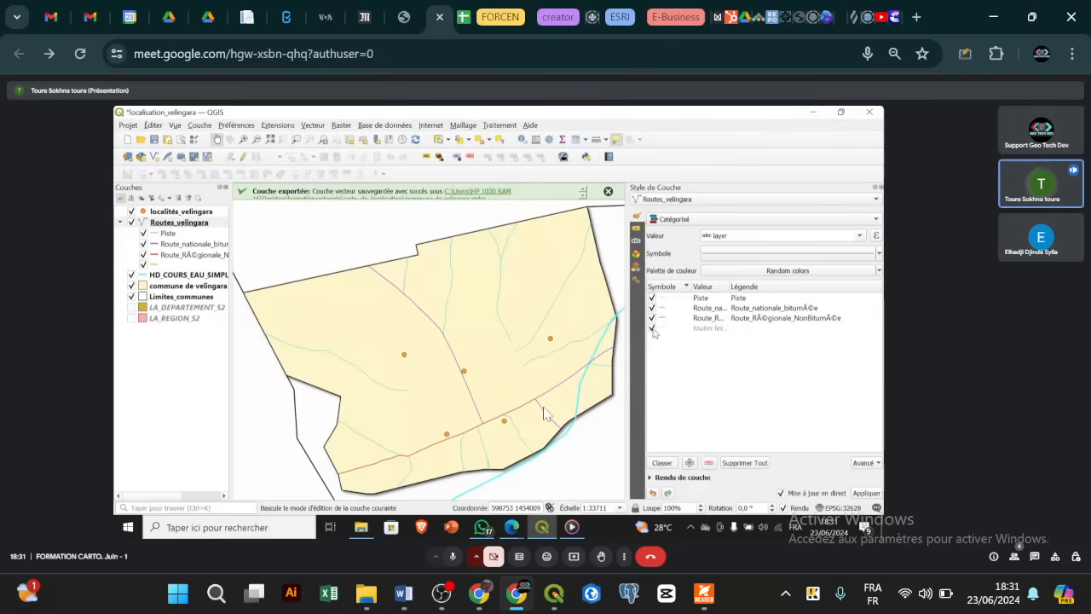
Examine how each road category is drawn on the map by toggling the visibility of the unnamed other-values class and the Piste class.
scroll(546, 414, up, 3)
scroll(546, 413, up, 4)
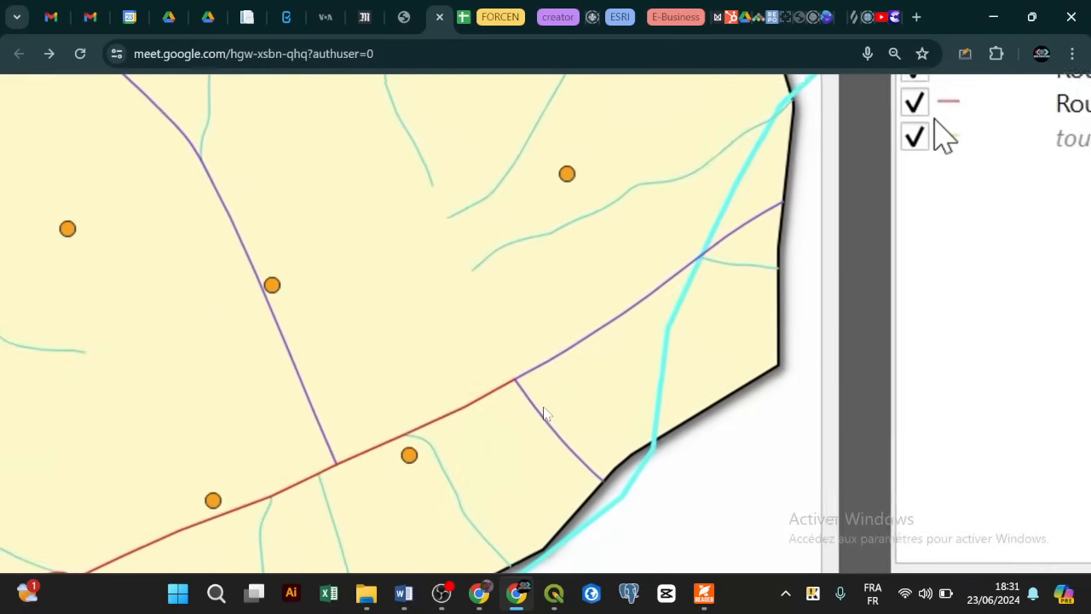
scroll(545, 414, down, 7)
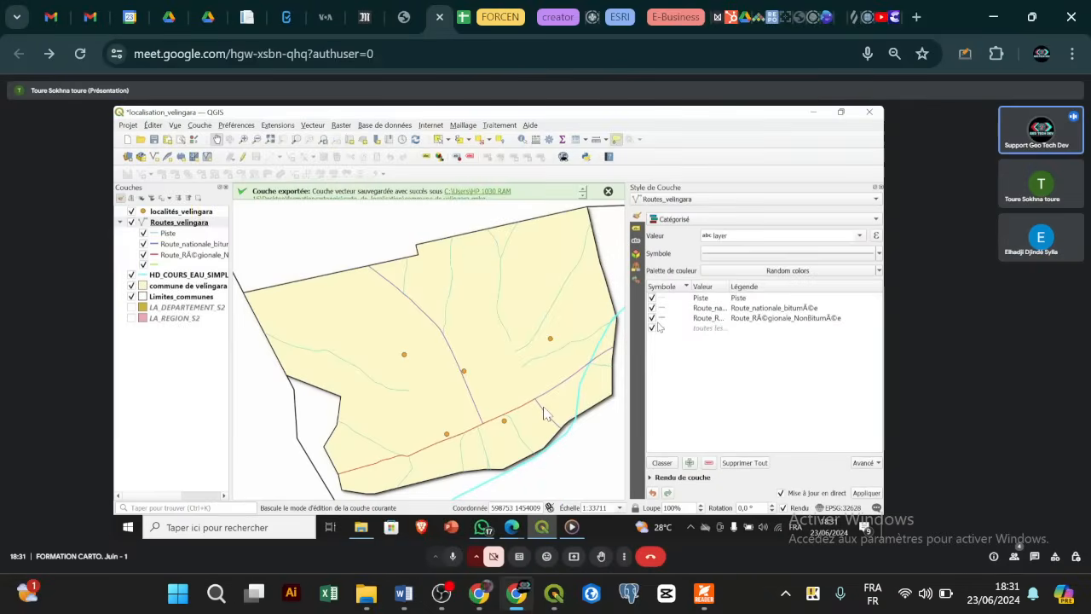
scroll(546, 414, up, 5)
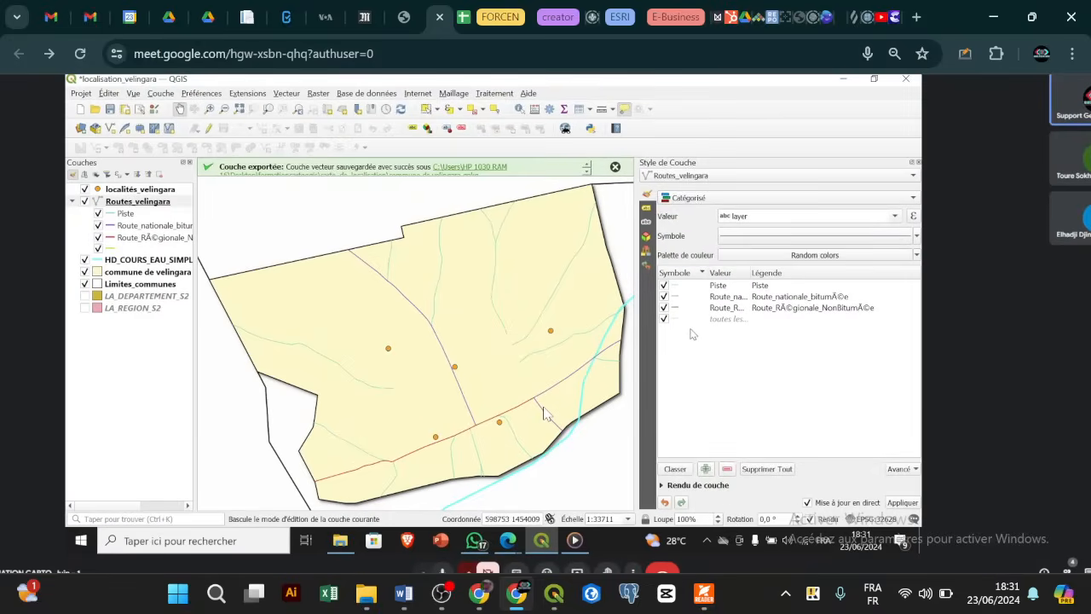
scroll(546, 414, up, 5)
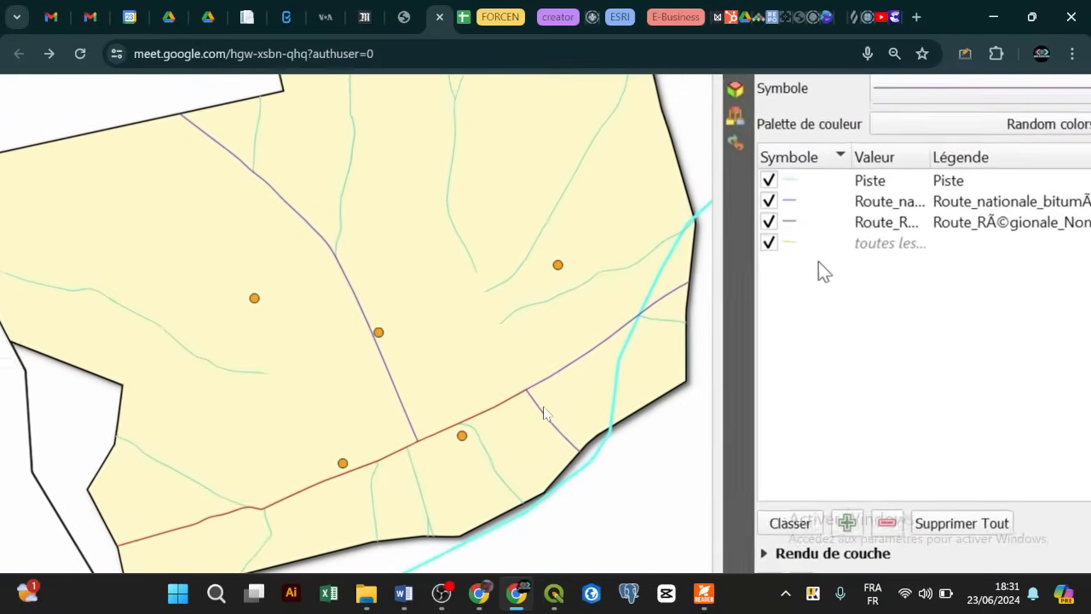
scroll(545, 413, down, 10)
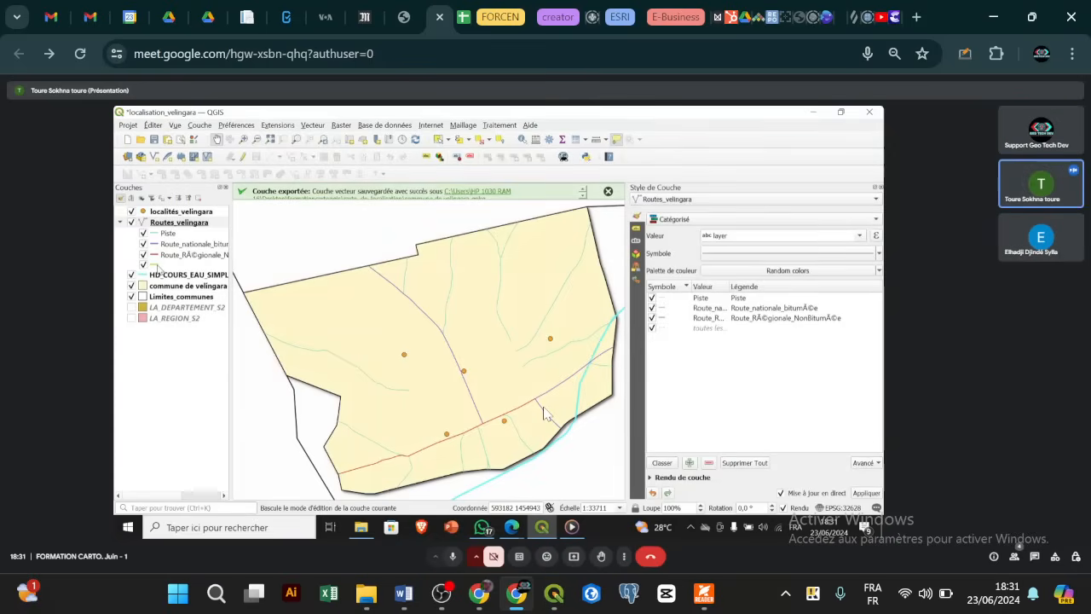
scroll(545, 413, up, 5)
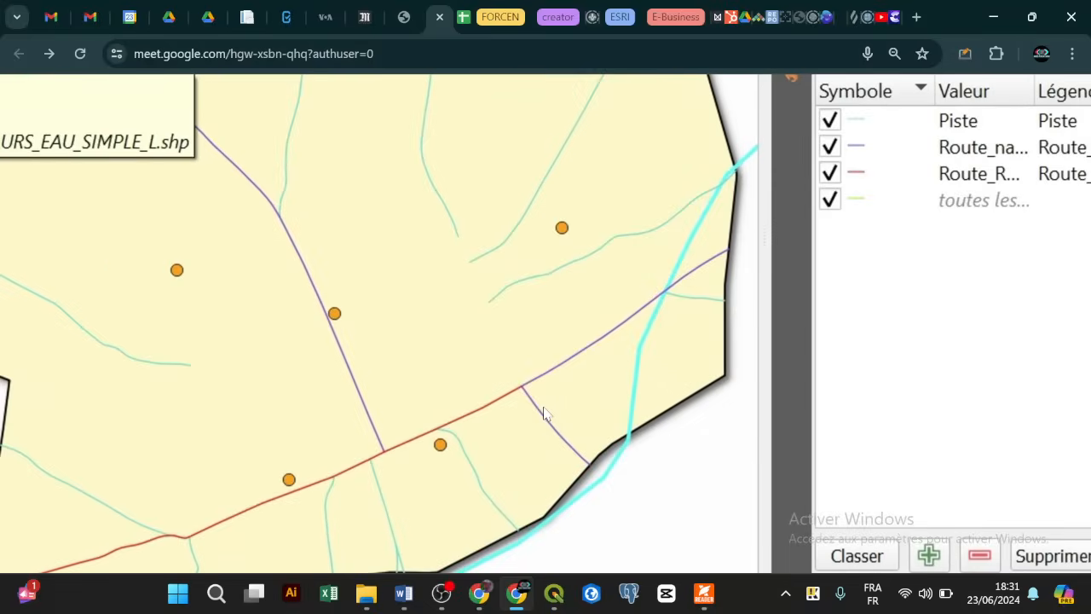
scroll(546, 414, down, 10)
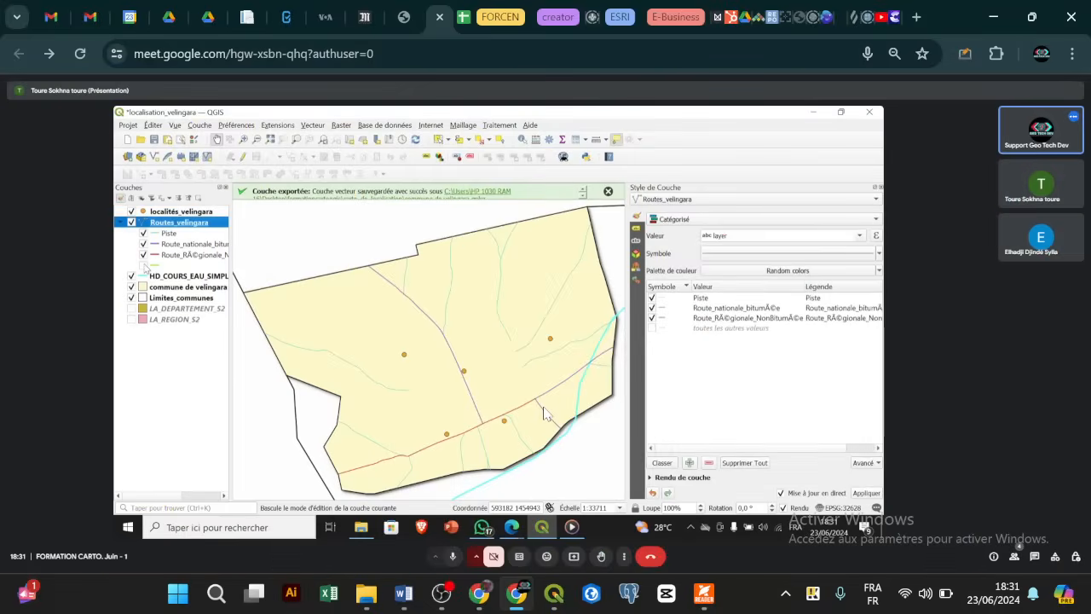
scroll(545, 413, up, 5)
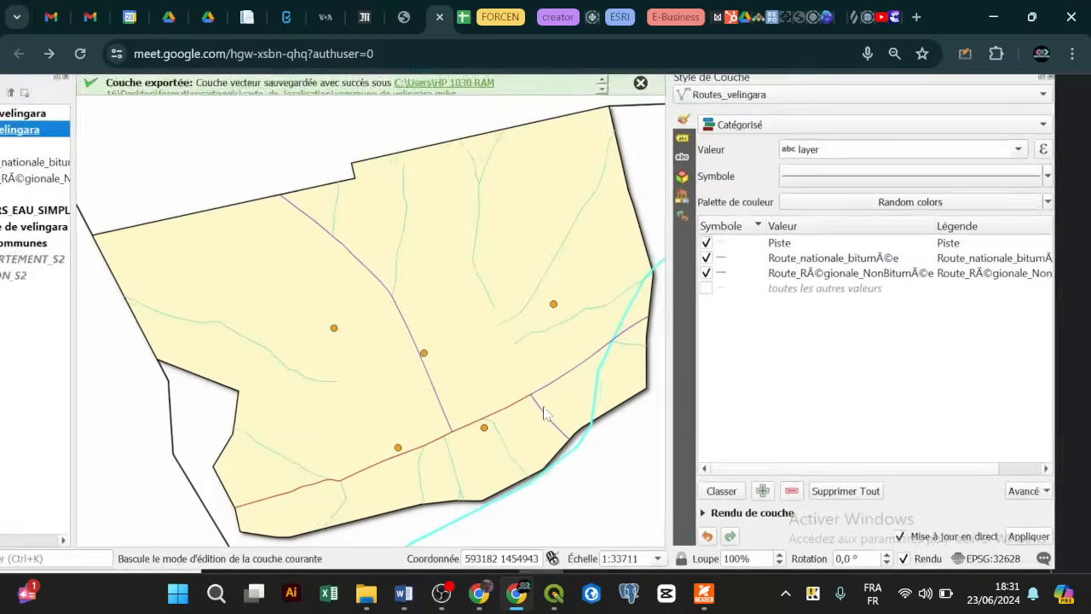
scroll(671, 337, up, 5)
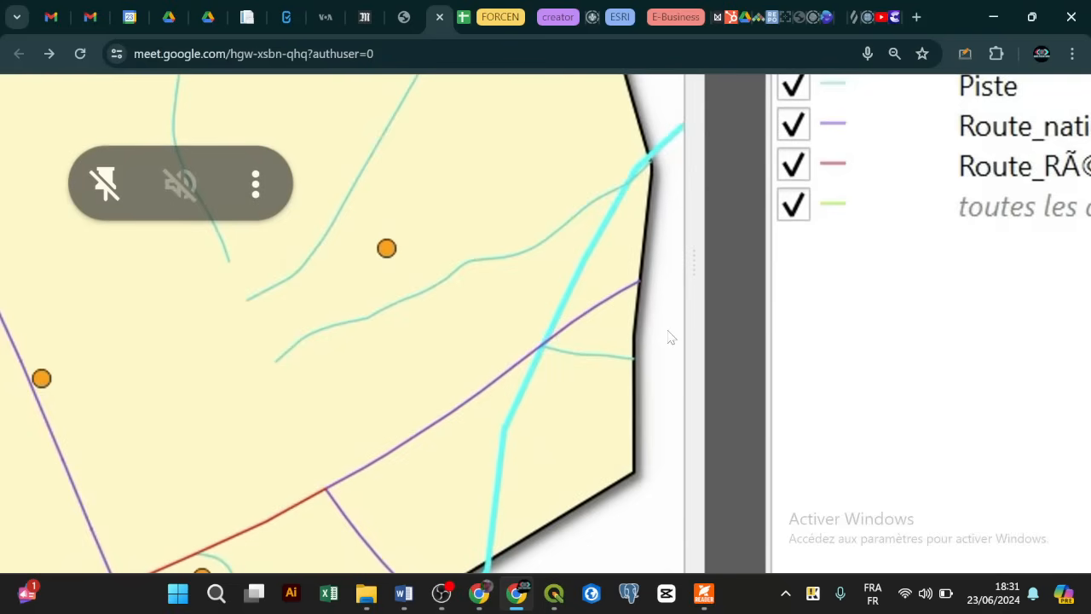
scroll(671, 338, down, 6)
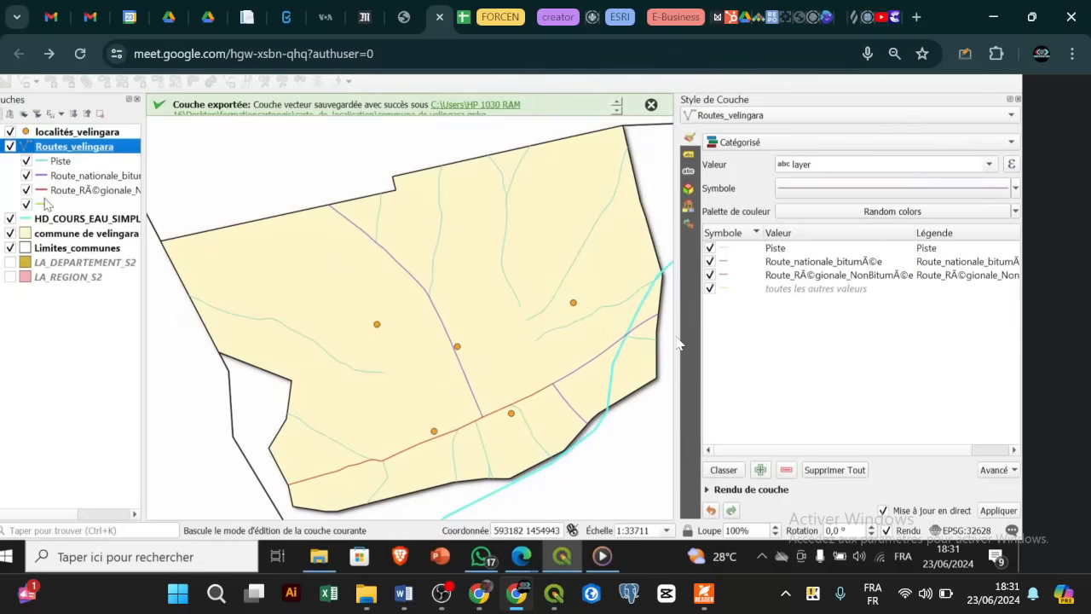
click(710, 248)
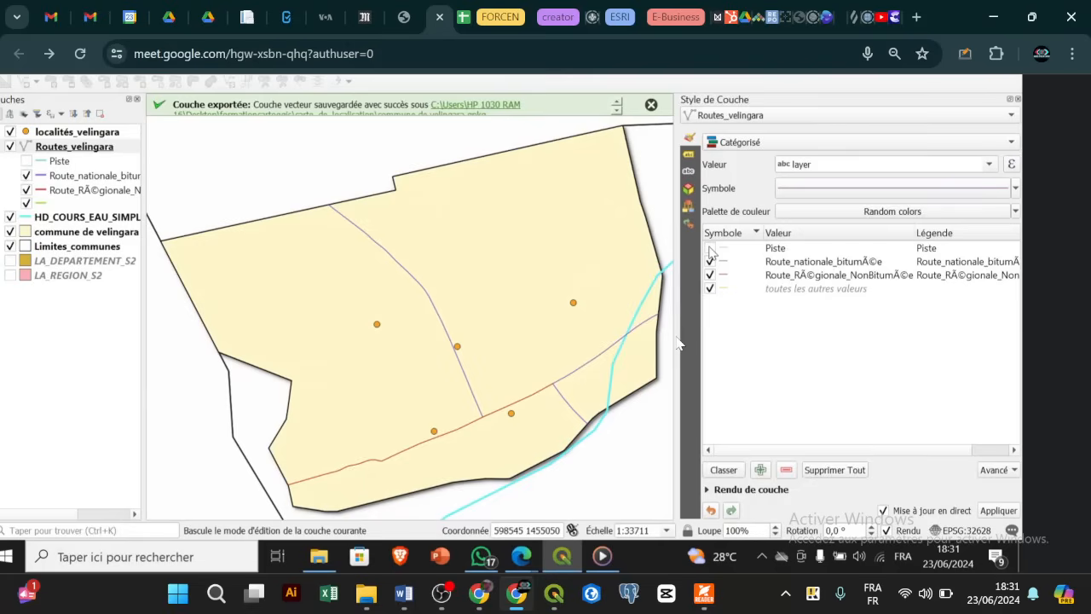
click(710, 248)
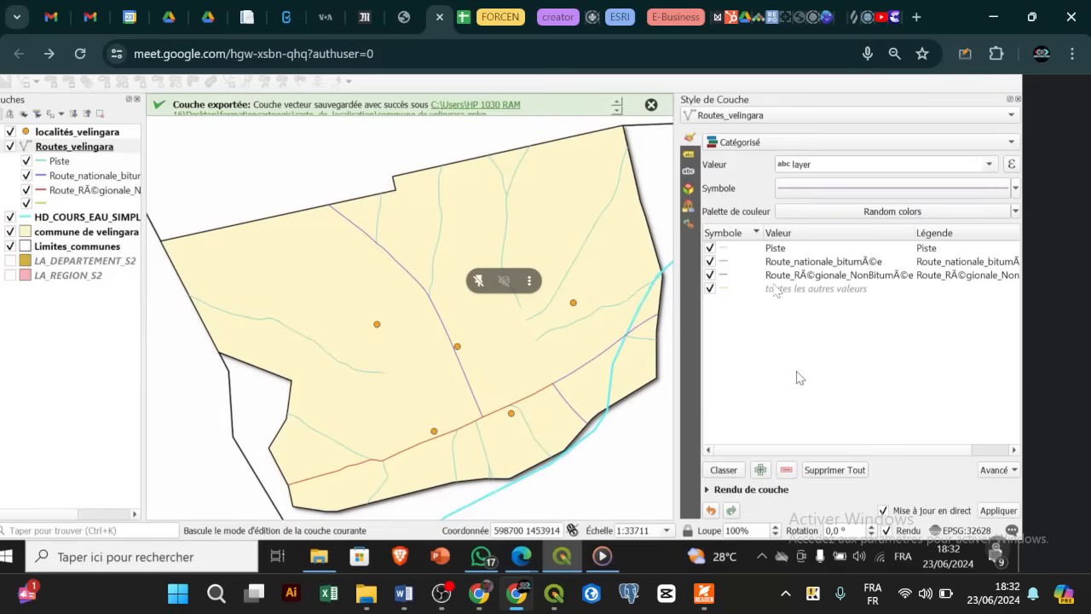
Delete the "toutes les autres valeurs" category from the Routes_velingara classification.
click(792, 290)
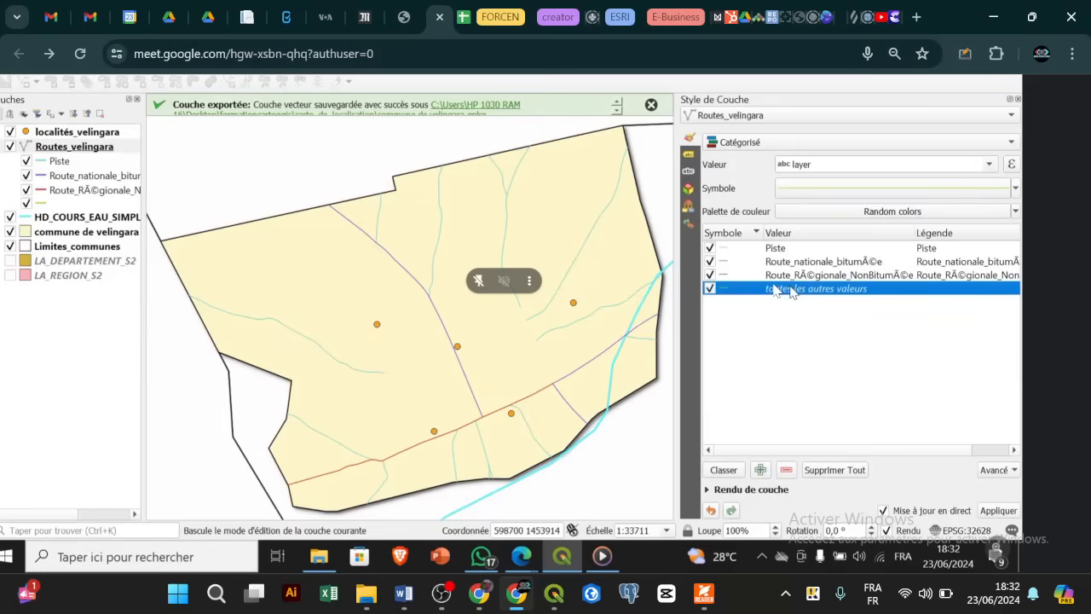
right_click(791, 291)
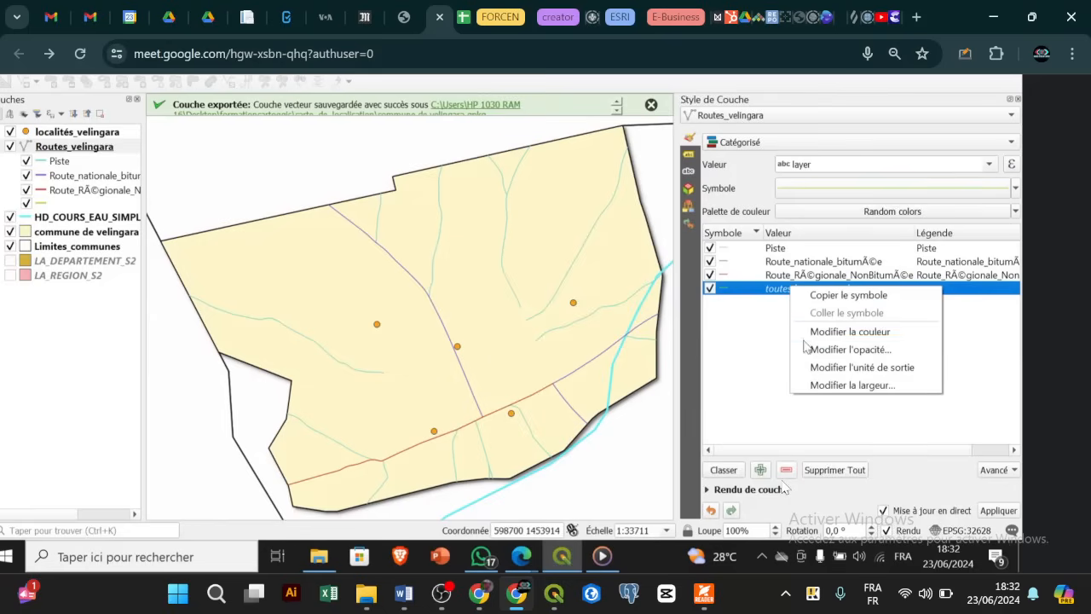
click(772, 352)
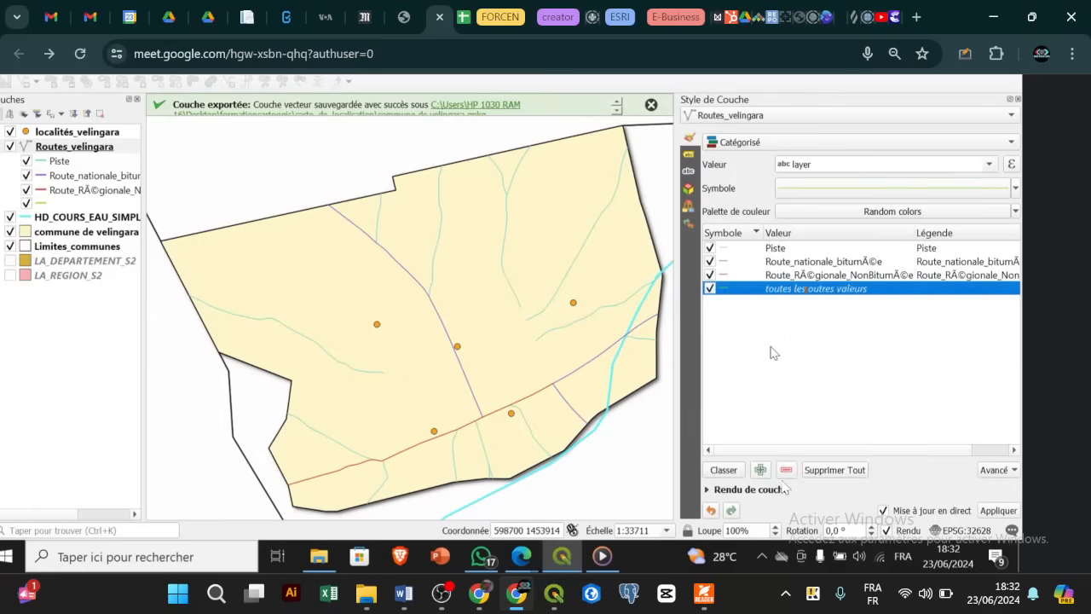
click(800, 290)
click(786, 471)
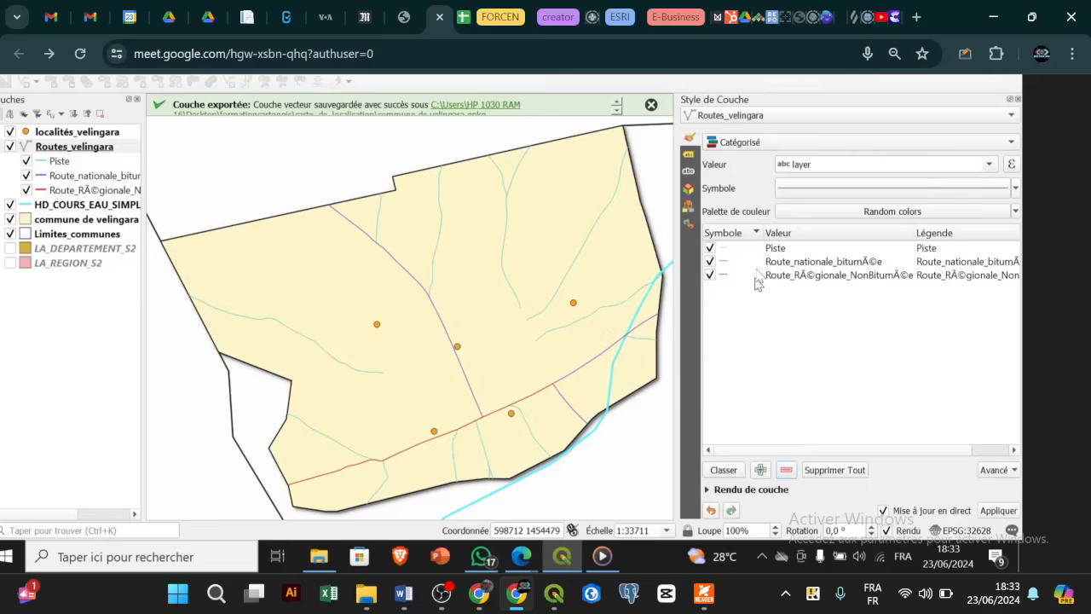
Recolor the Piste category bright red (hue 352°, saturation 91%, value 100%) and open its symbol settings.
click(755, 254)
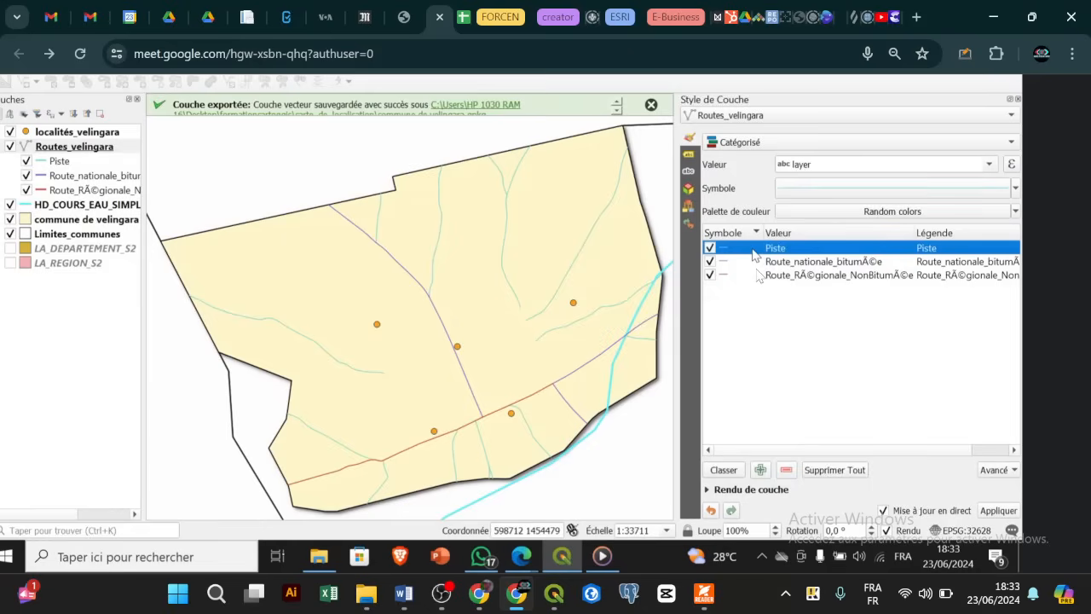
right_click(753, 254)
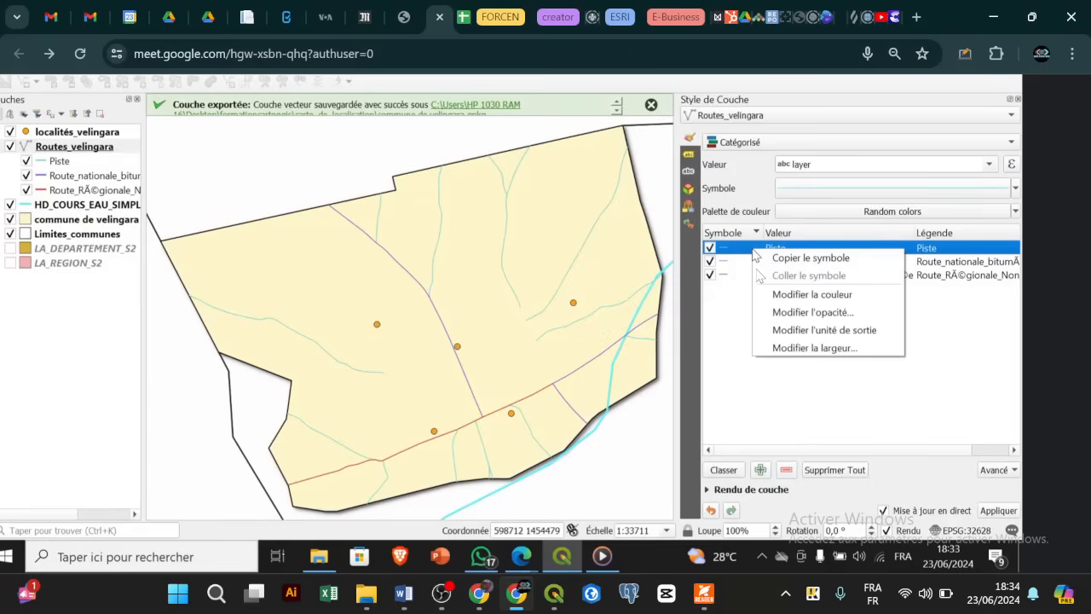
click(789, 295)
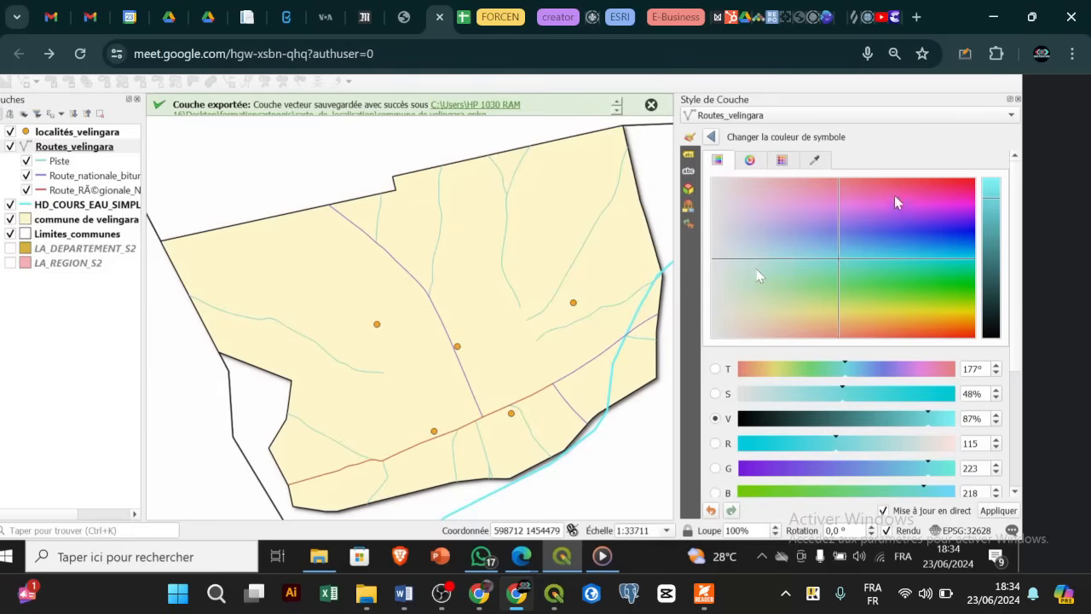
click(953, 181)
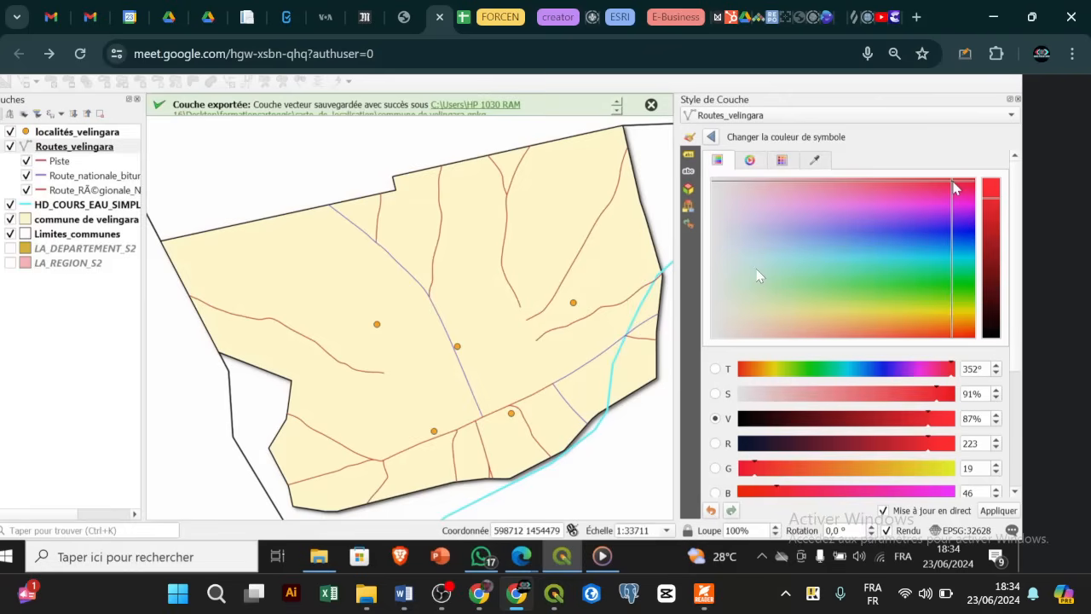
click(993, 188)
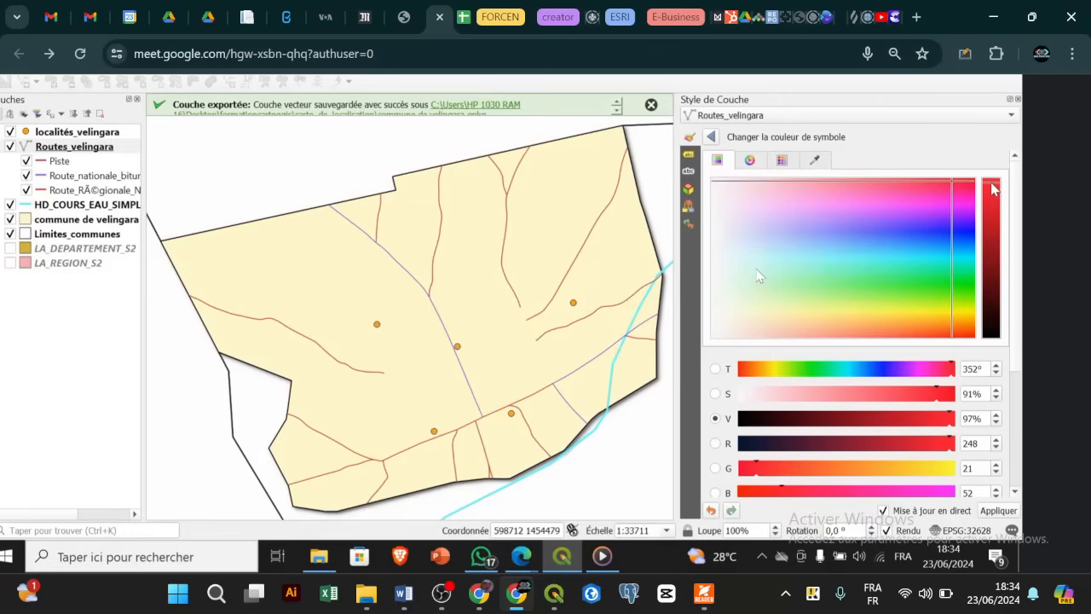
click(993, 184)
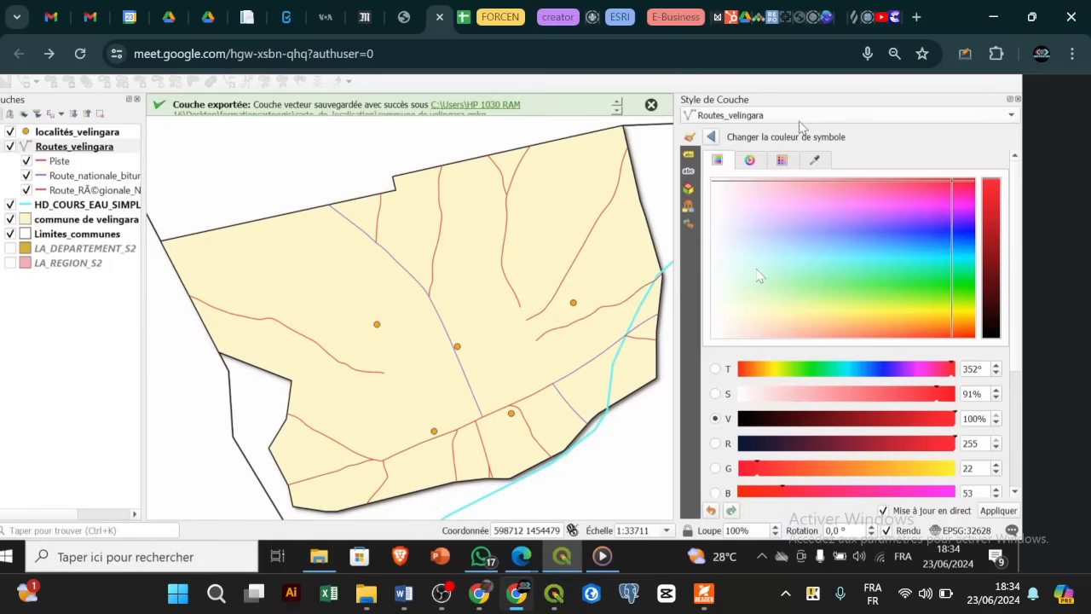
click(712, 139)
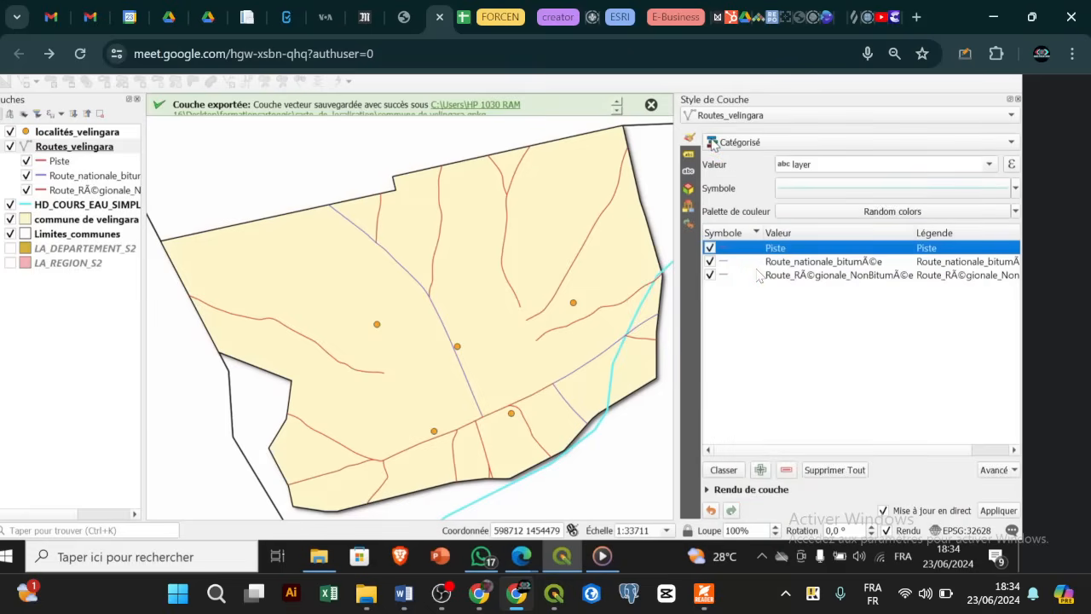
double_click(726, 253)
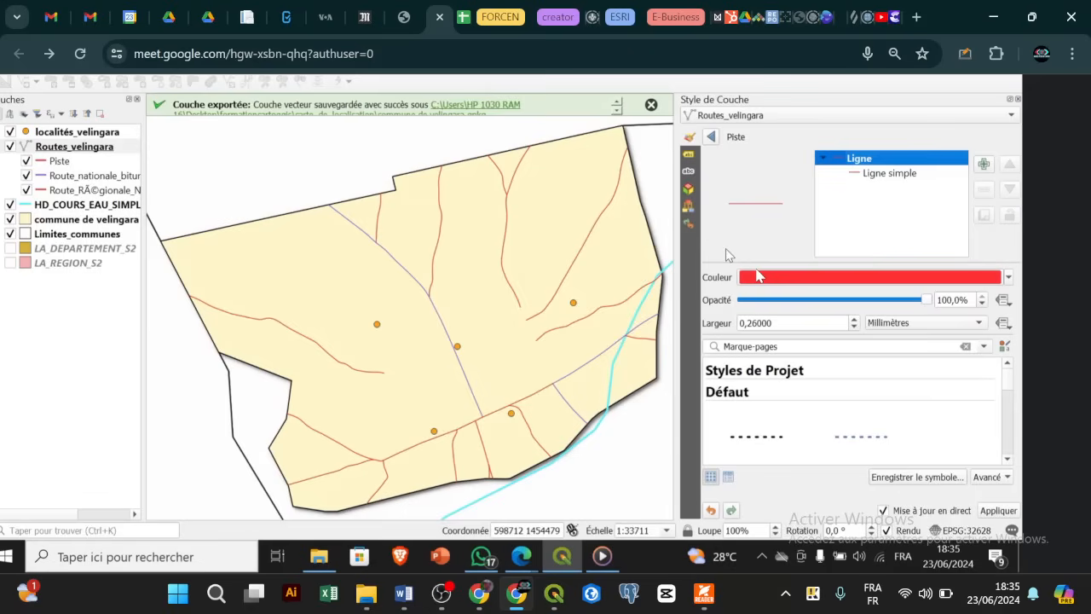
Style the Piste category's simple line in black with the dashed stroke style "Ligne en tiret".
click(891, 173)
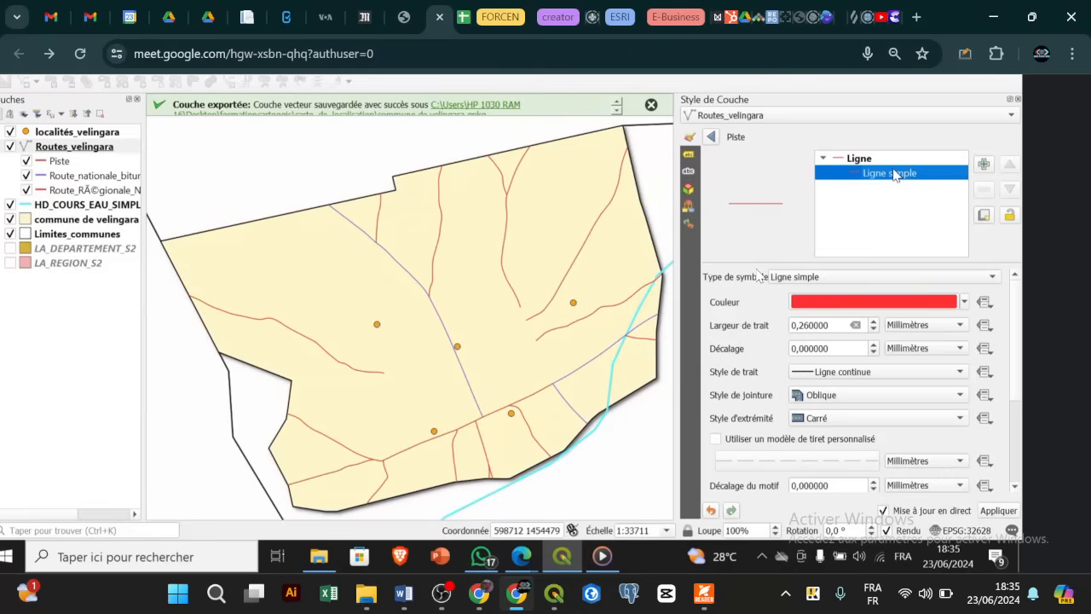
click(964, 303)
click(798, 248)
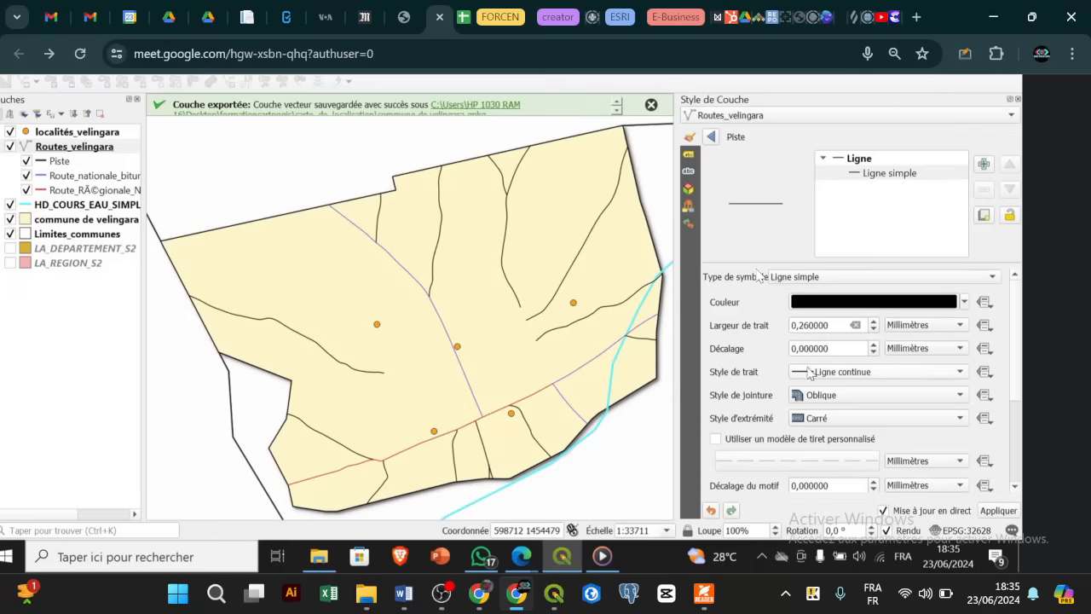
click(957, 372)
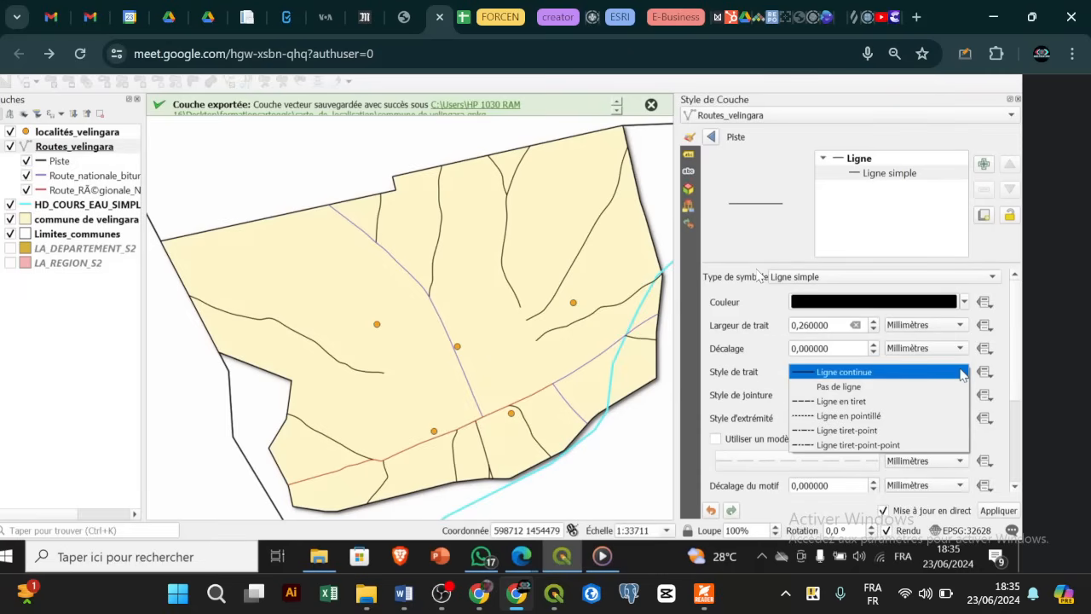
click(921, 402)
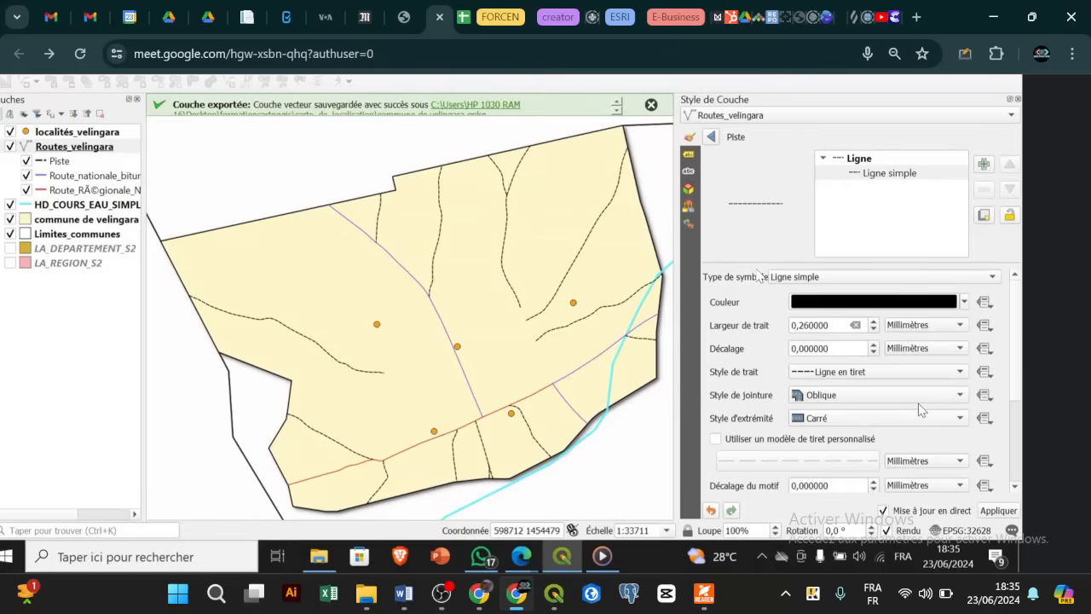
click(712, 138)
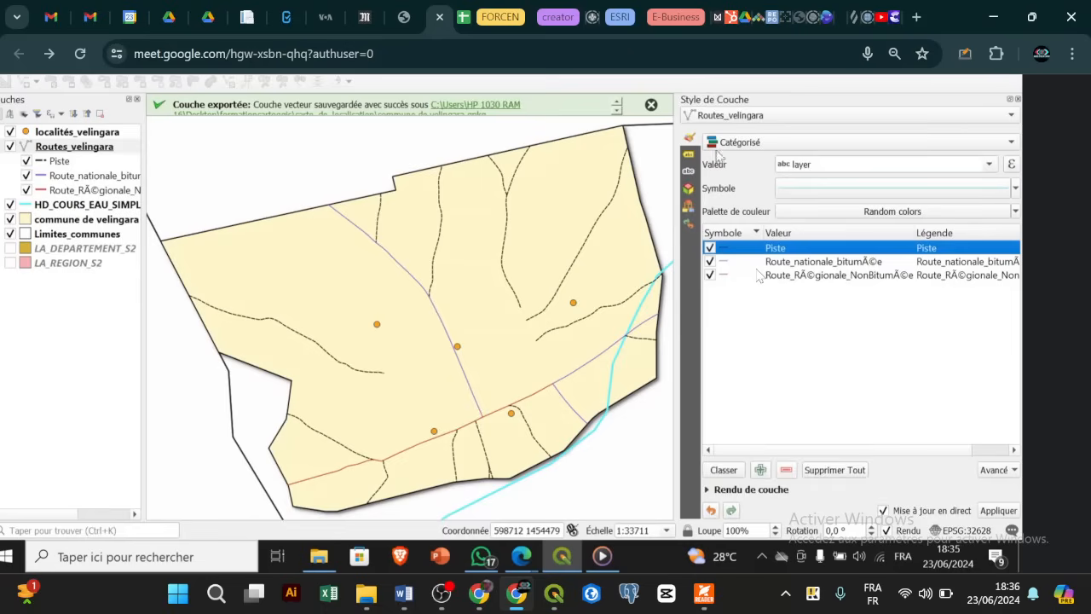
Restyle the paved national road category (Route_nationale_bitumée) as a red simple line 0.66 mm wide.
click(737, 262)
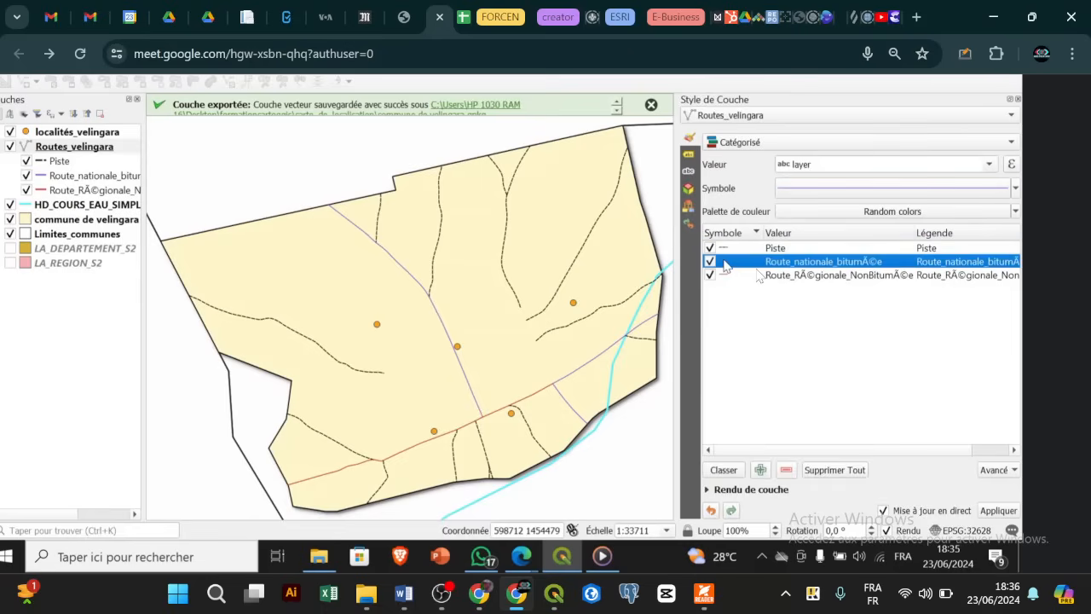
double_click(724, 264)
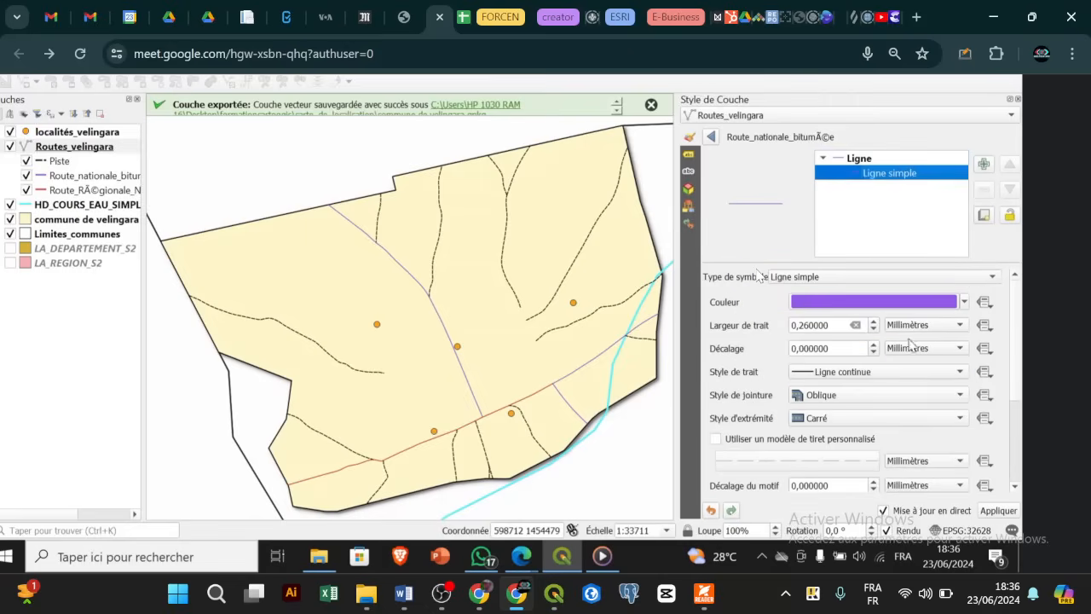
click(965, 301)
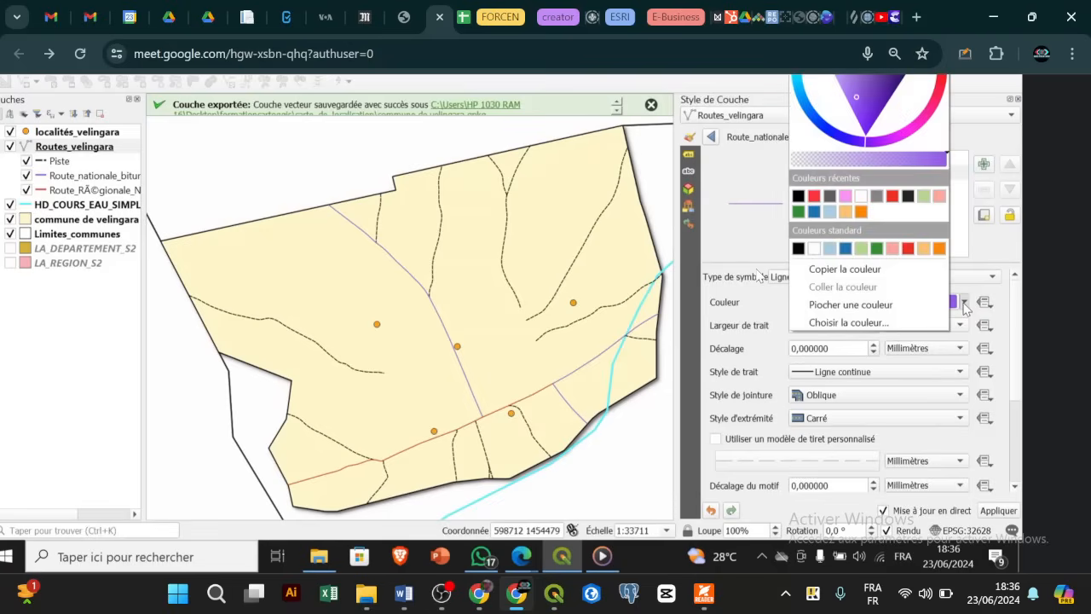
click(893, 197)
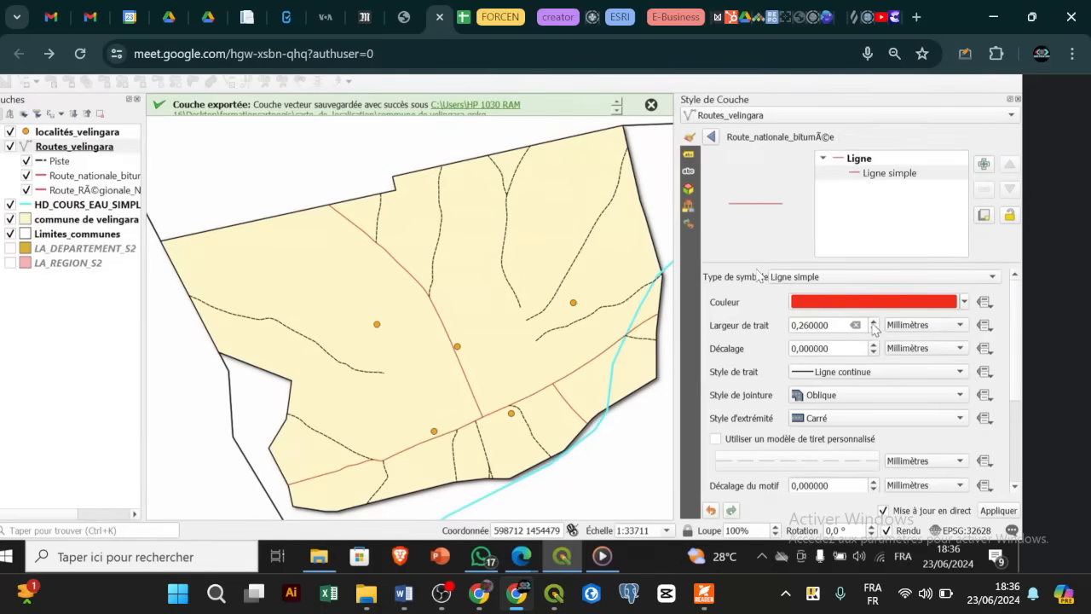
click(873, 324)
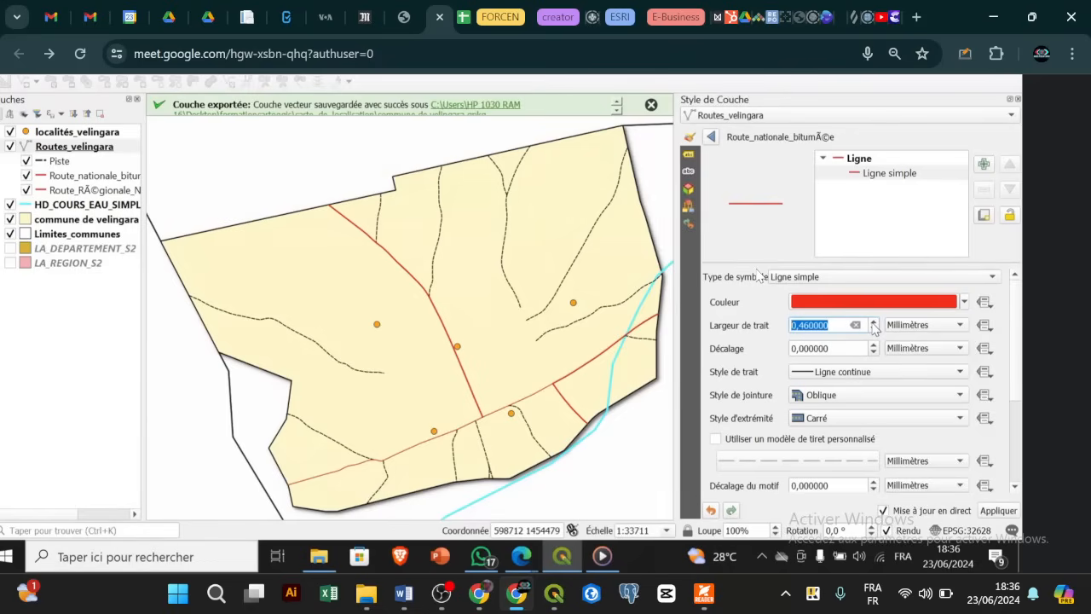
click(873, 324)
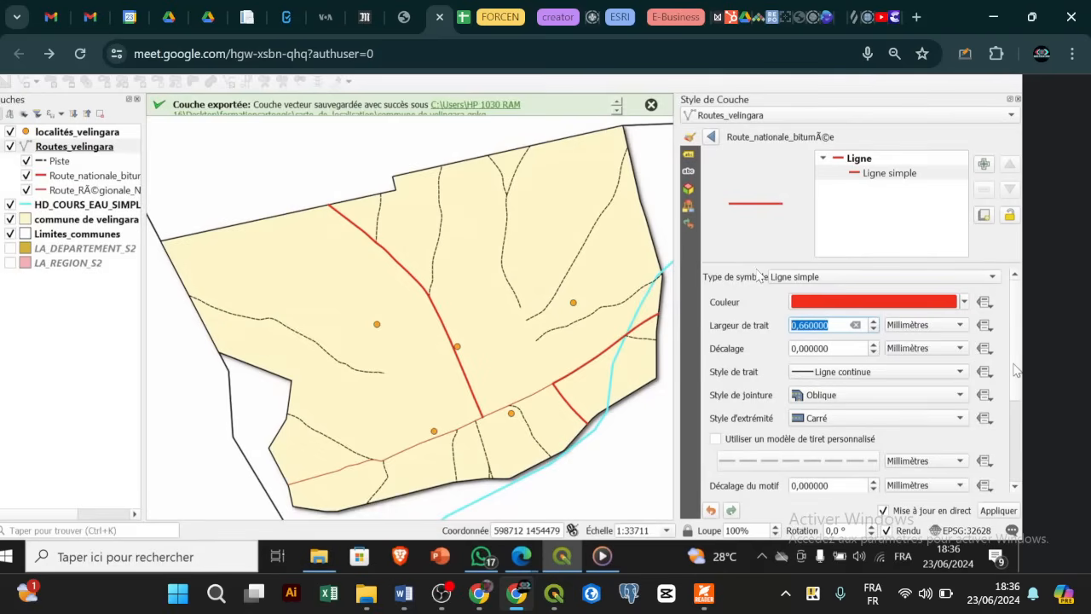
Enable effects (Effets) on the paved national road's simple line and open the effect properties.
scroll(759, 276, down, 3)
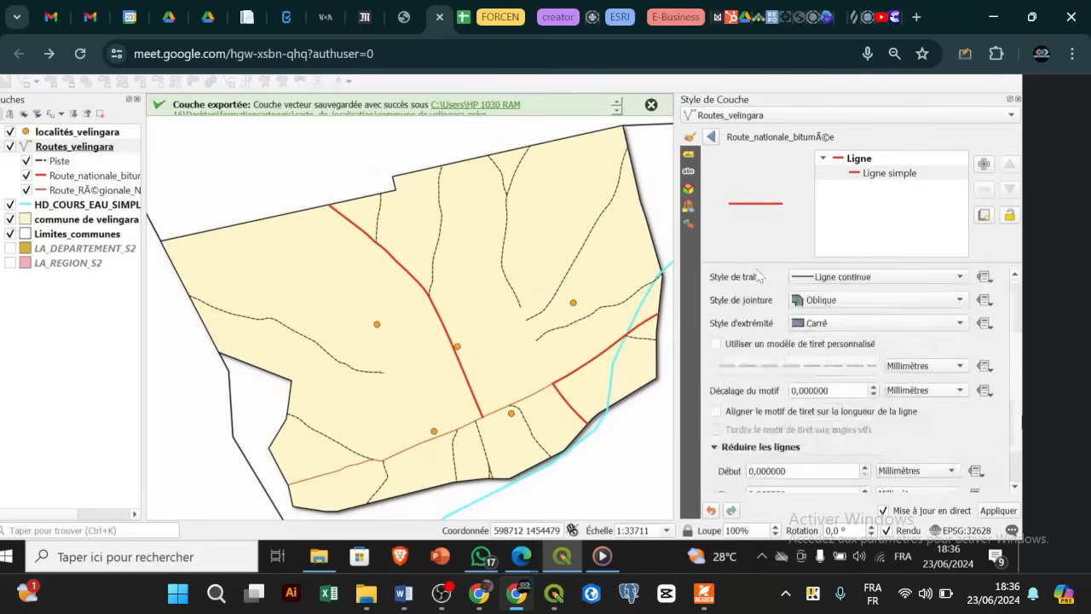
scroll(759, 276, down, 1)
scroll(759, 276, down, 3)
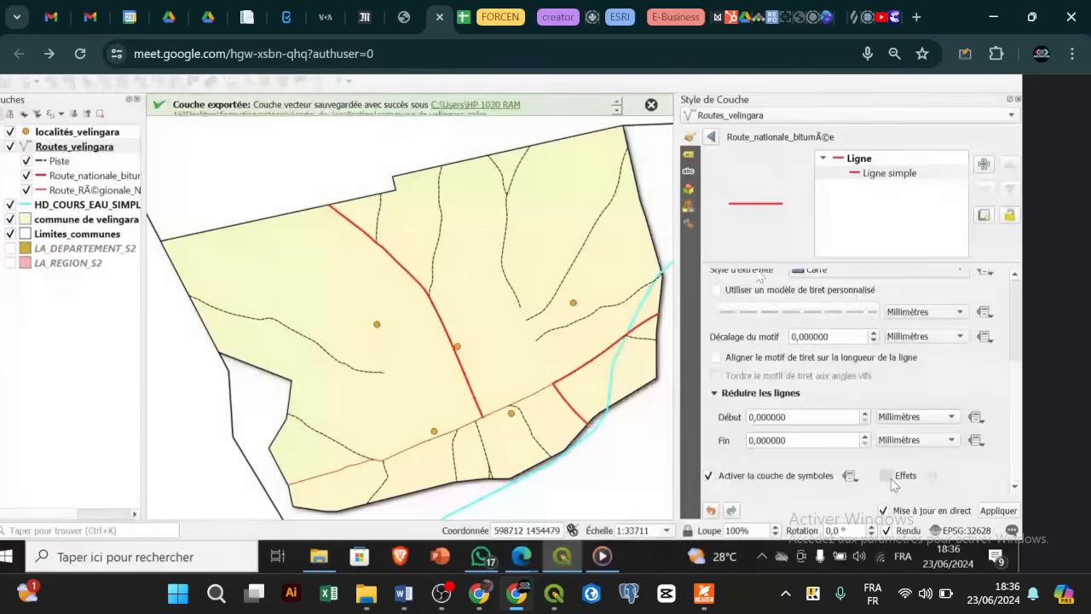
click(932, 475)
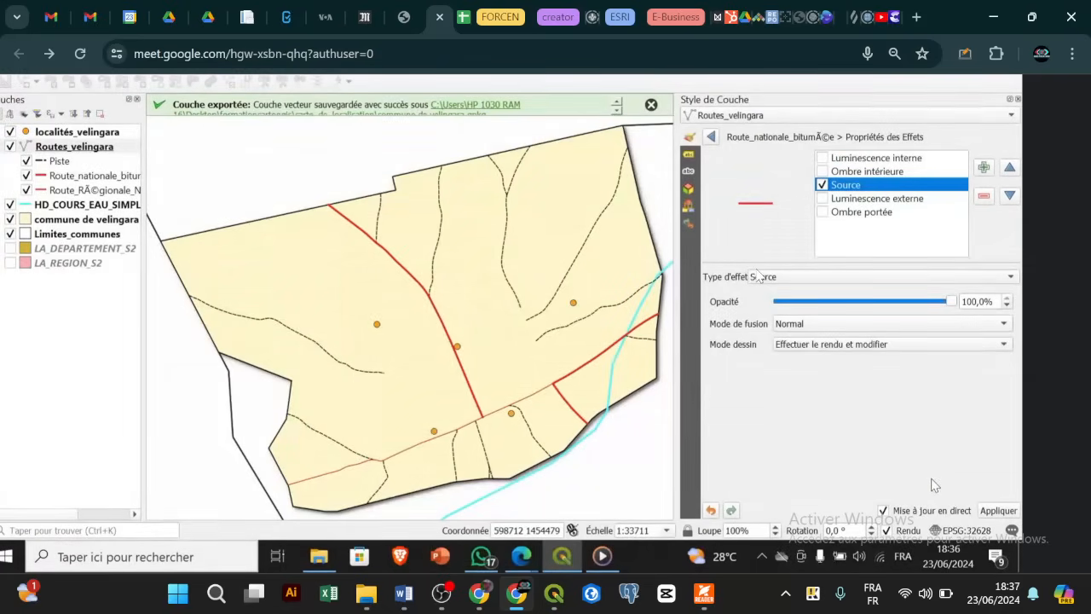
Try the inner glow (Luminescence interne) and inner shadow (Ombre intérieure) effects on the national road, switching each off again.
click(821, 160)
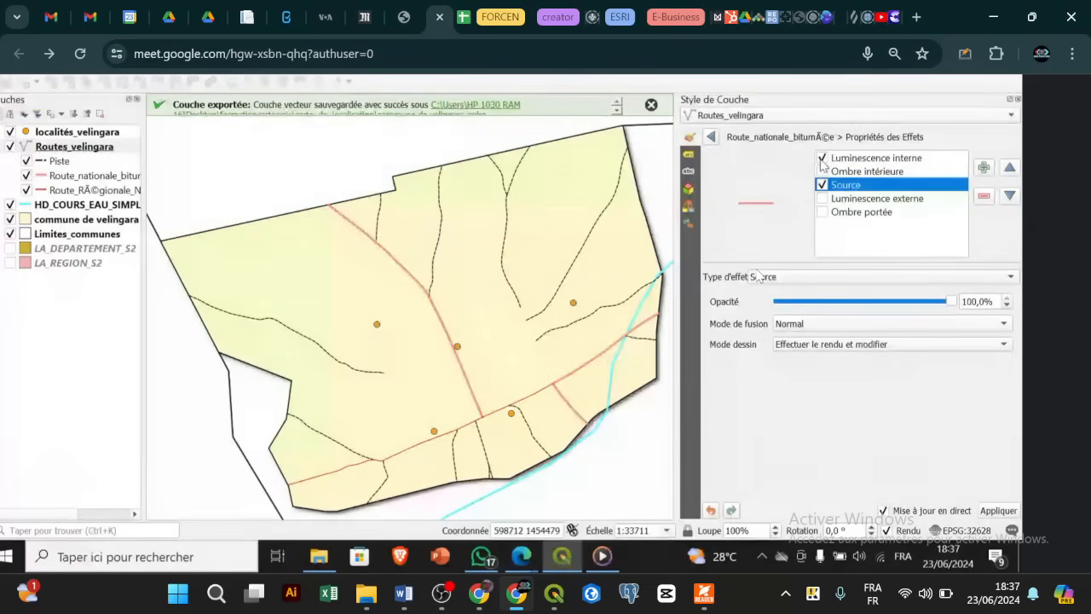
click(822, 159)
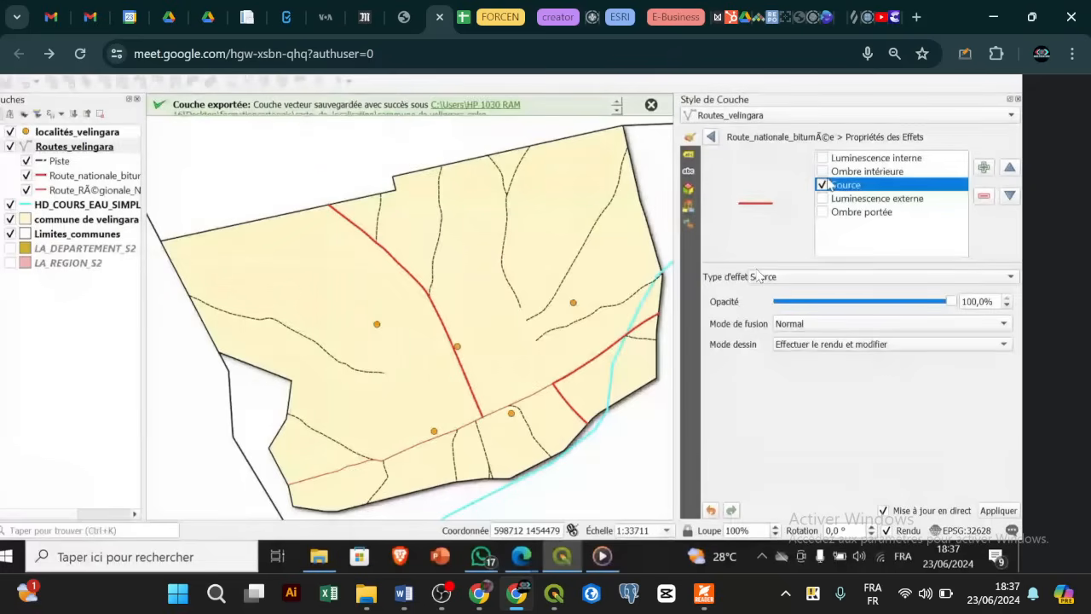
click(823, 171)
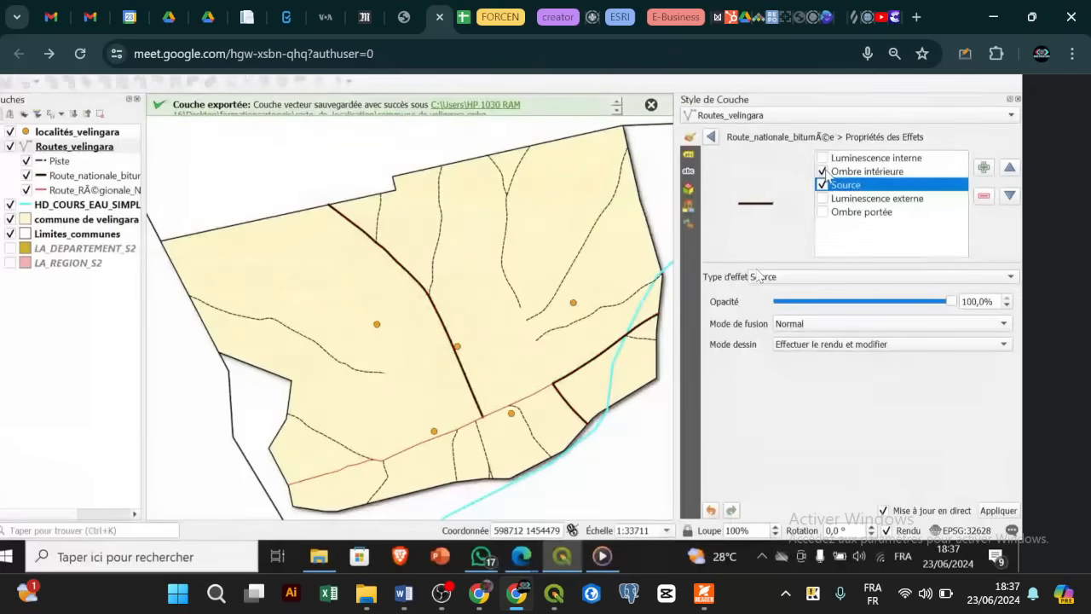
click(822, 172)
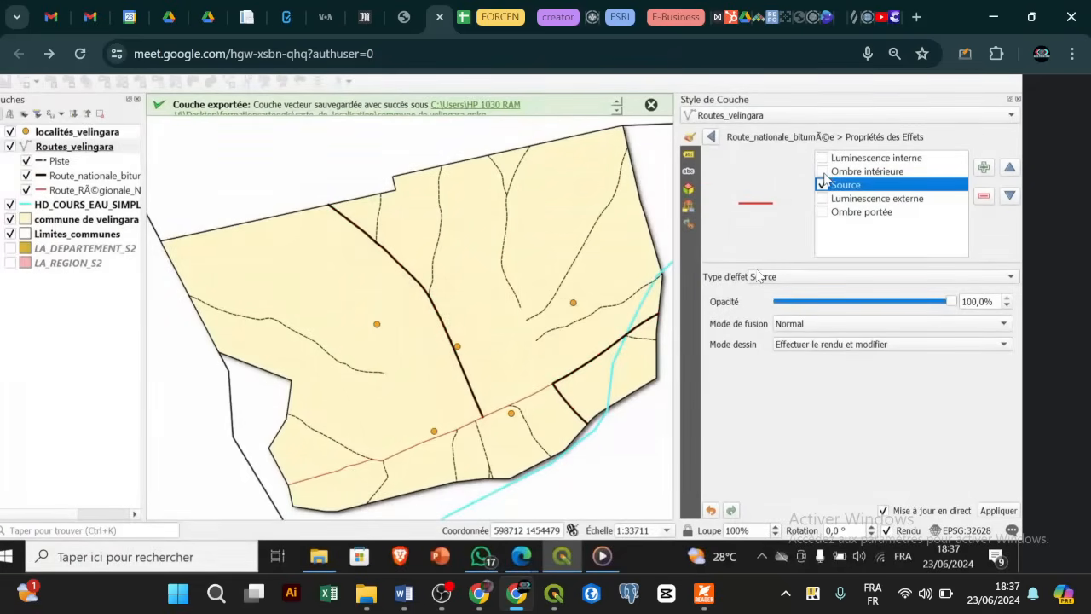
Enable the drop shadow (Ombre portée) effect on the national road and set its offset distance to 1 mm.
click(822, 212)
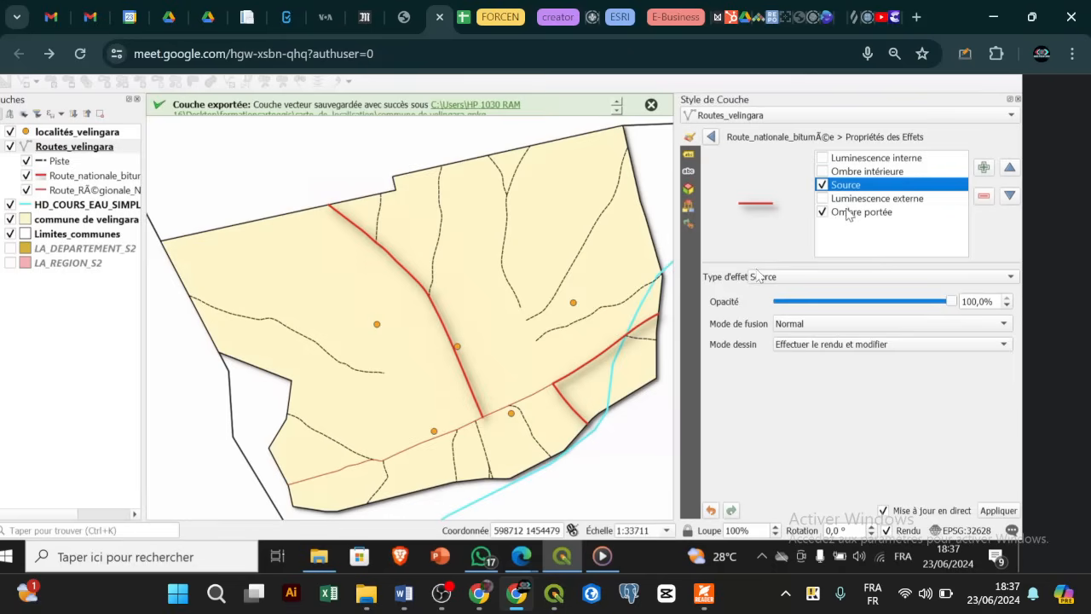
click(851, 212)
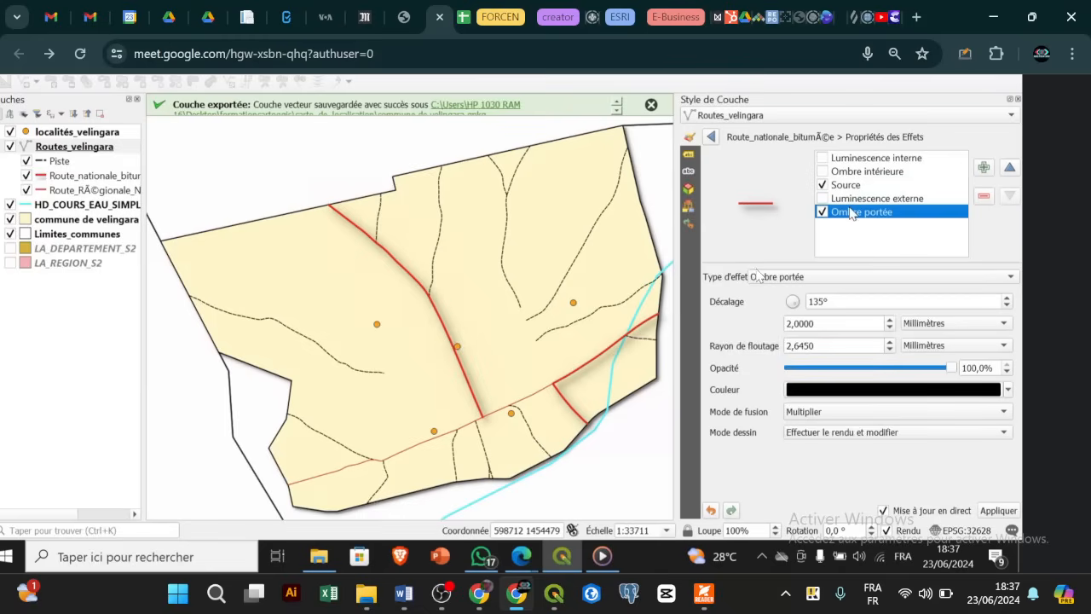
click(891, 327)
click(891, 327)
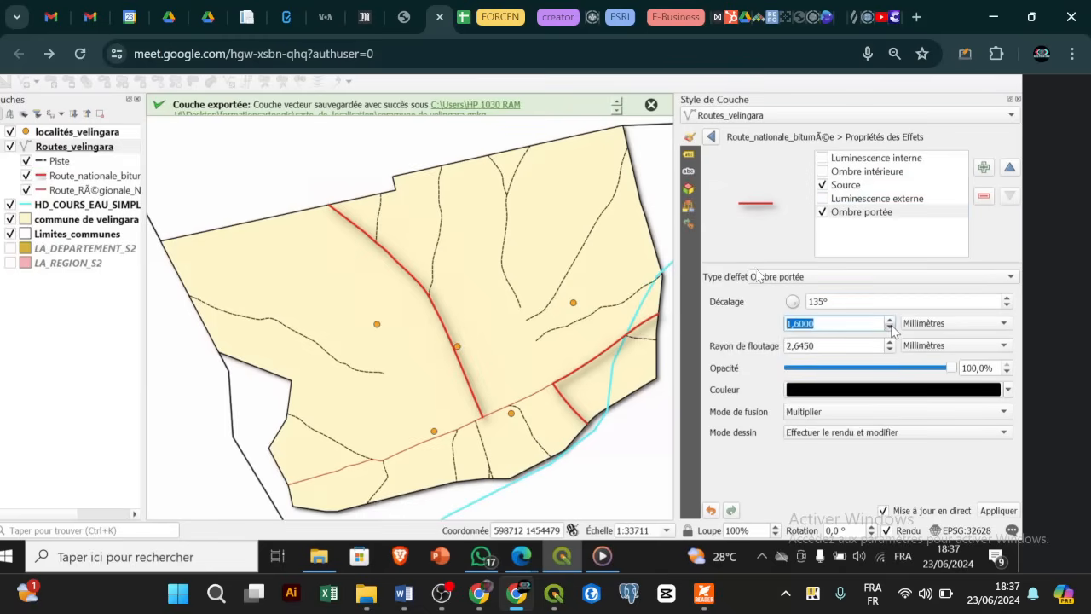
click(890, 327)
click(890, 327)
click(890, 327)
Set the national road drop shadow's blur radius to 1.045 mm and its offset distance to 0.8 mm.
click(890, 351)
click(890, 350)
click(890, 350)
click(890, 350)
click(890, 351)
click(890, 350)
click(890, 350)
click(889, 350)
click(890, 351)
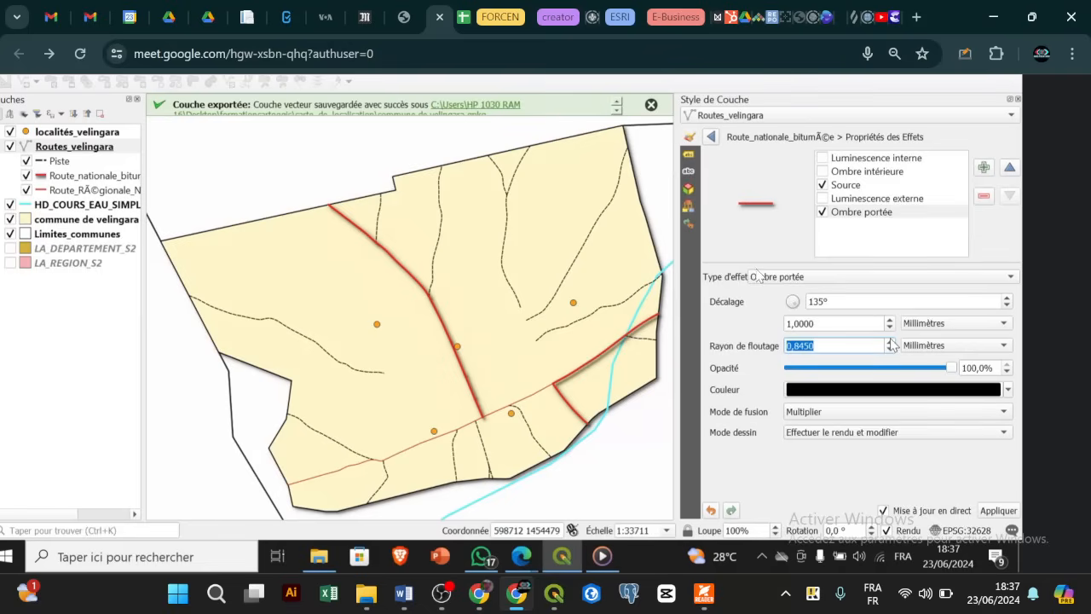
click(891, 342)
click(890, 328)
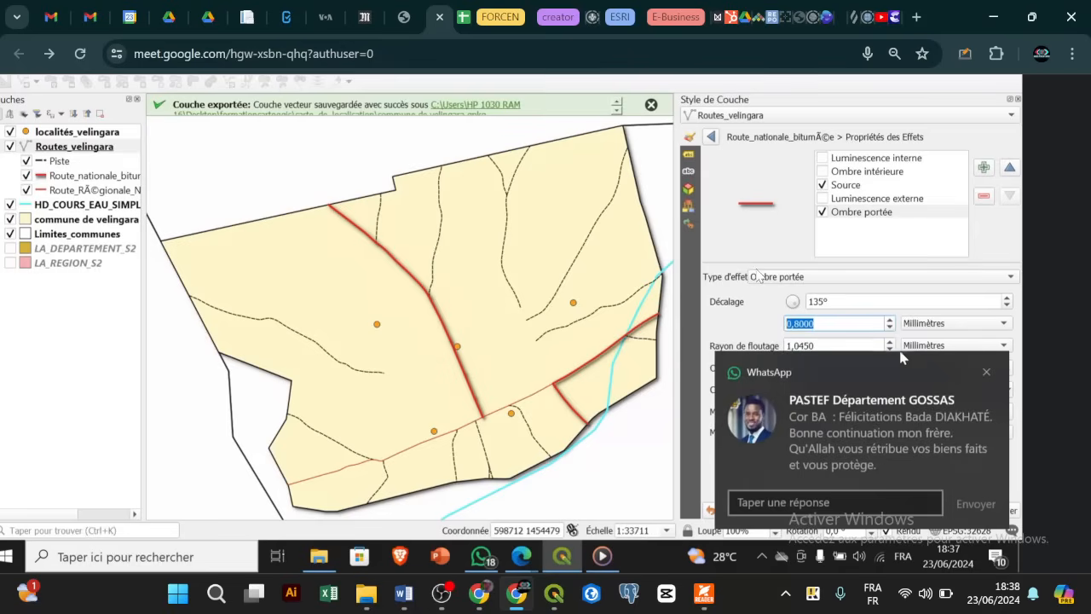
Dismiss the message notification and lower the opacity of the national road's drop shadow.
click(986, 370)
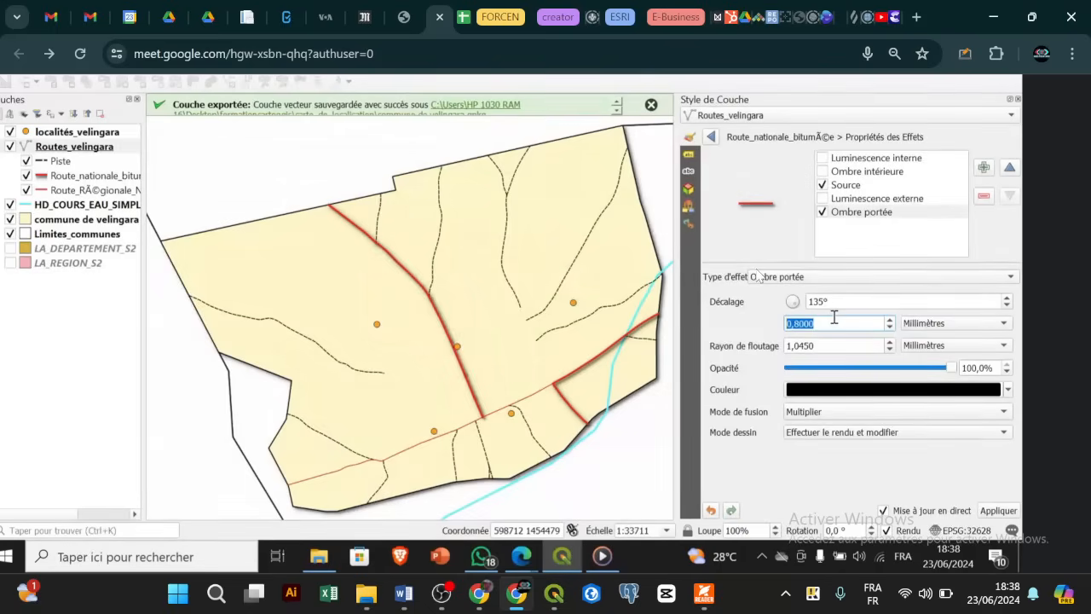
click(914, 370)
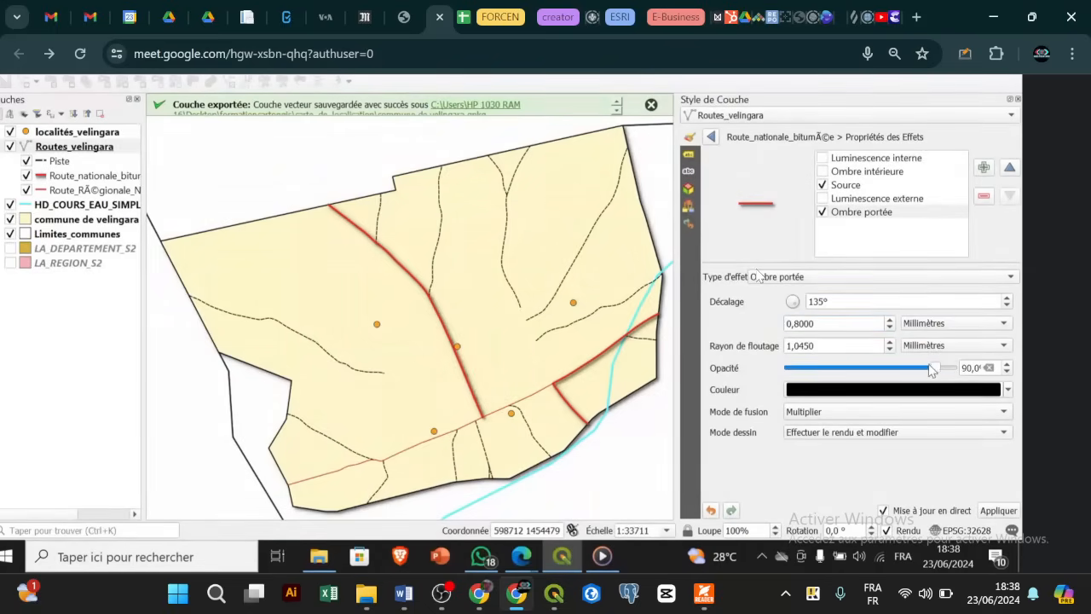
drag(936, 369, 871, 380)
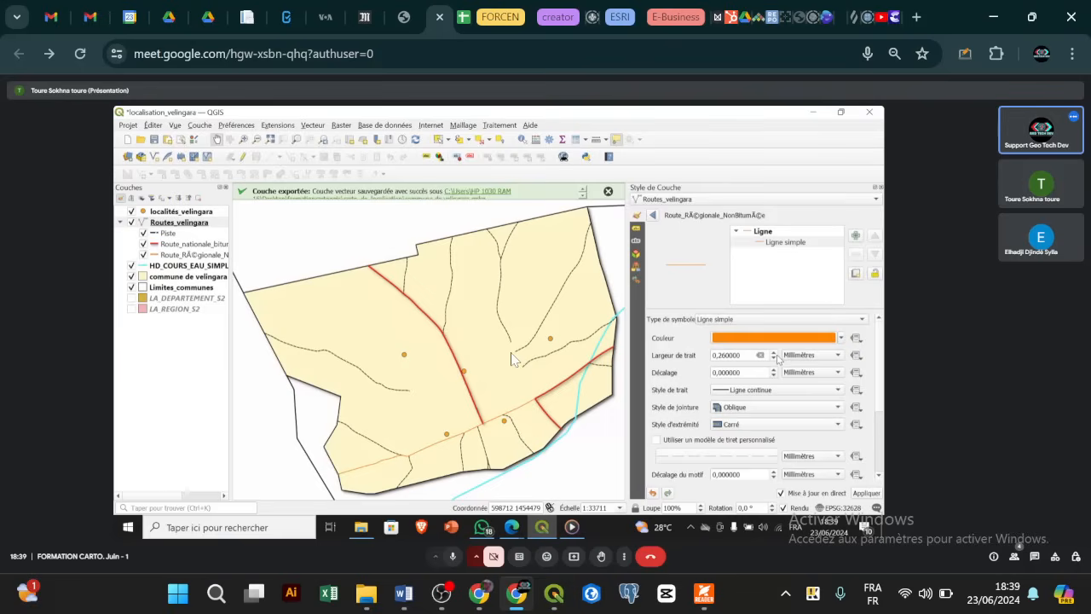
Set the stroke width of the orange unpaved regional road category to 0.66 mm.
click(776, 355)
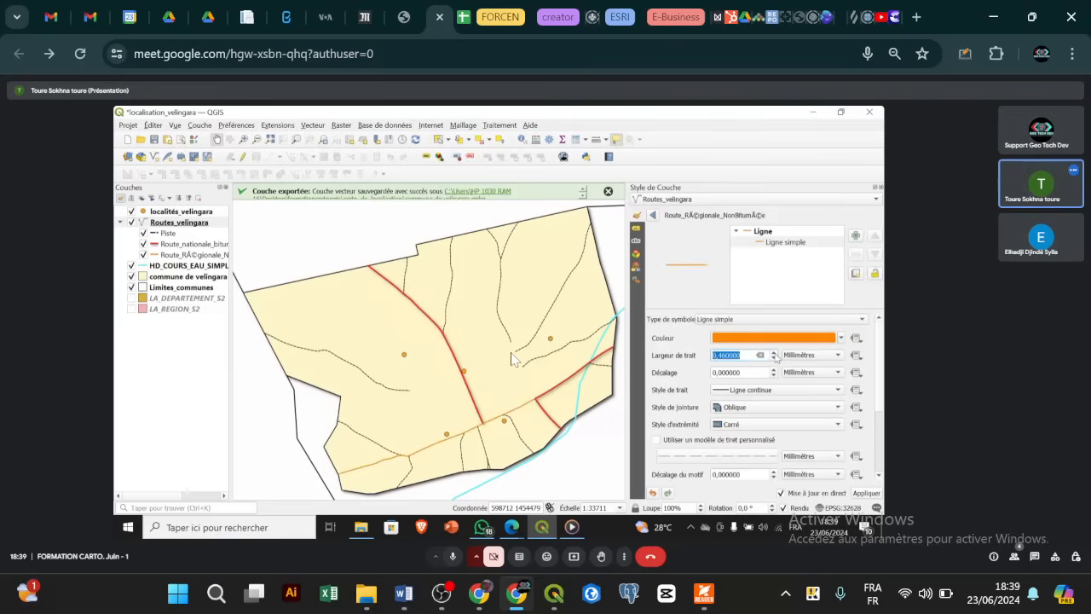
click(775, 354)
click(776, 355)
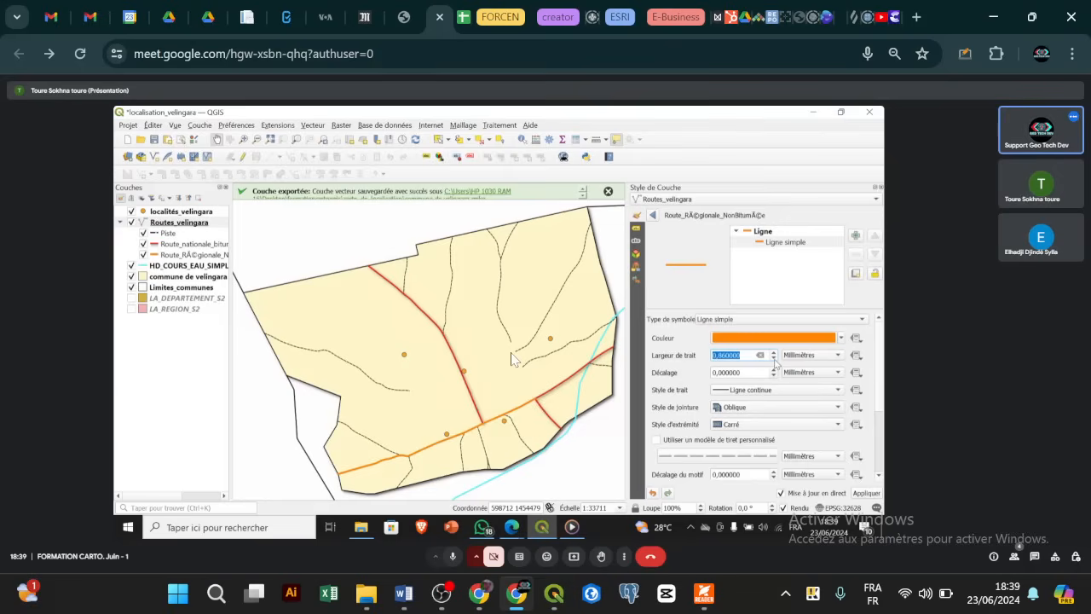
click(775, 360)
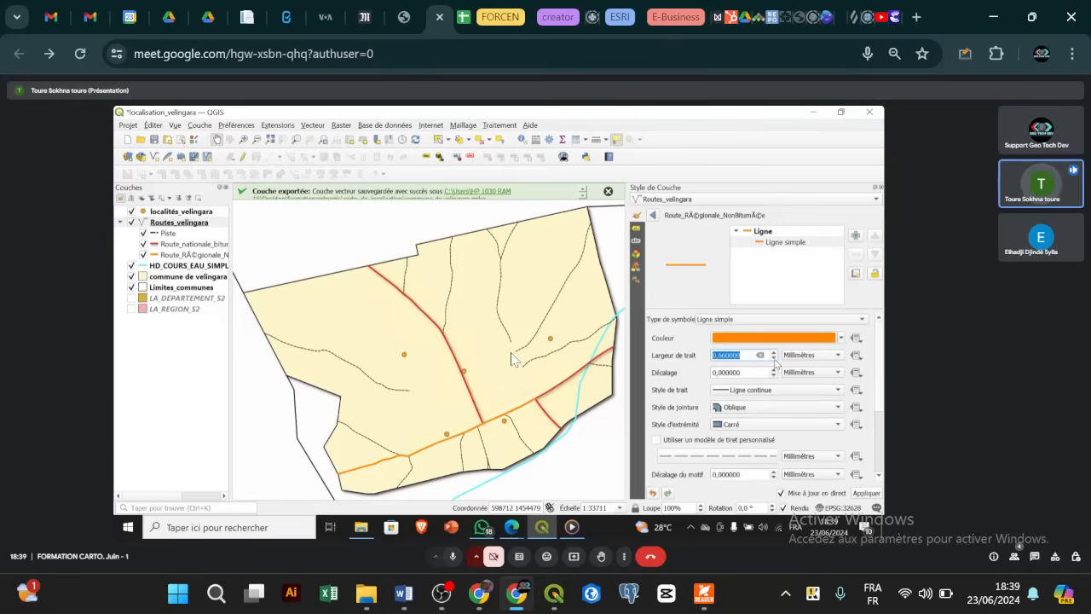
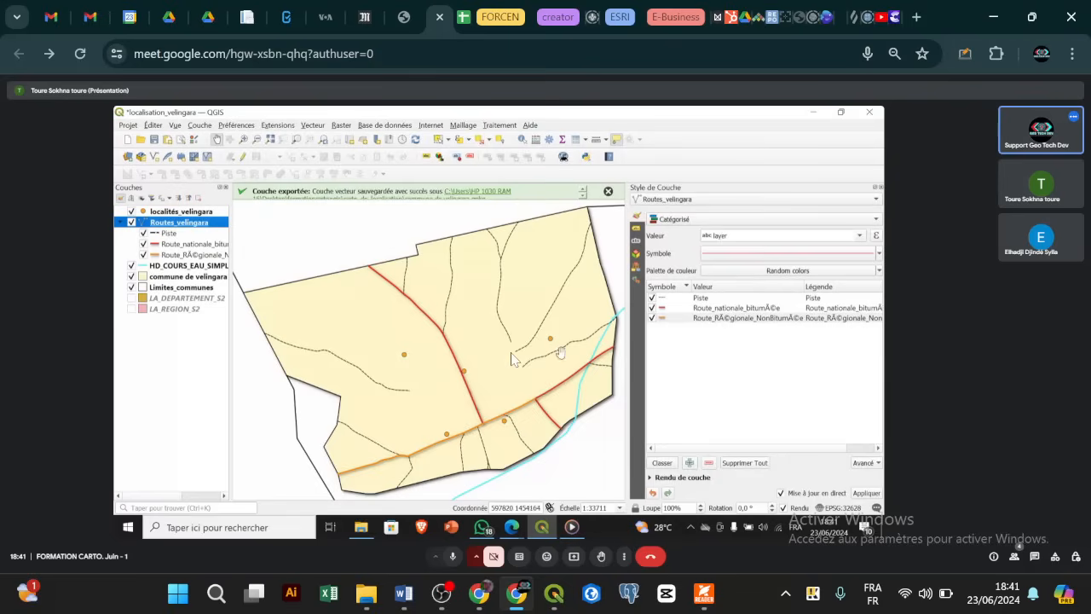
Rename the legend label of the Route_nationale_bitumée category as "nationale bitumée".
click(735, 299)
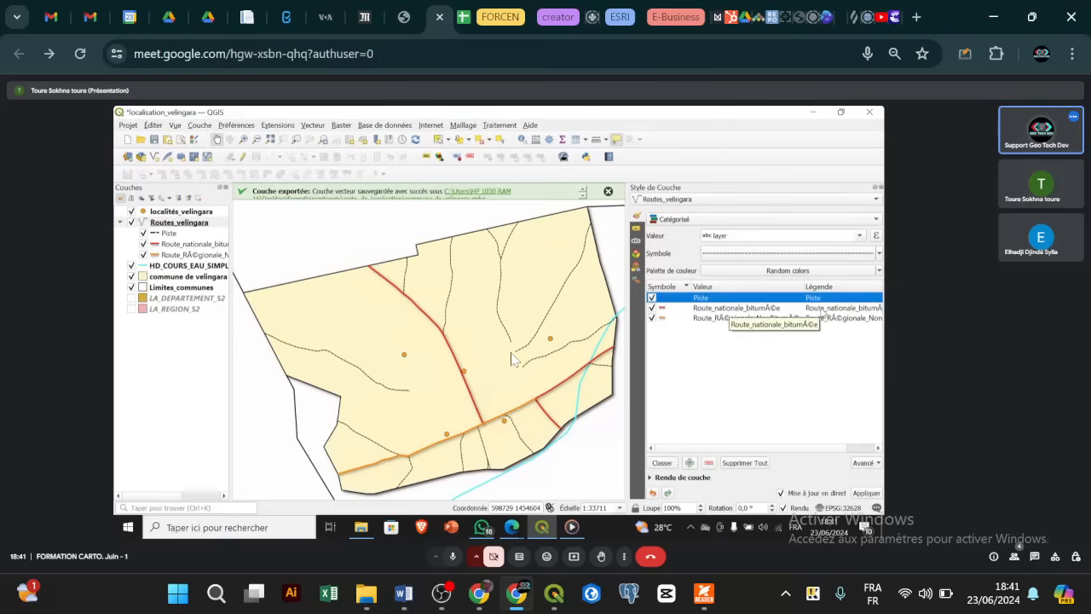
click(733, 308)
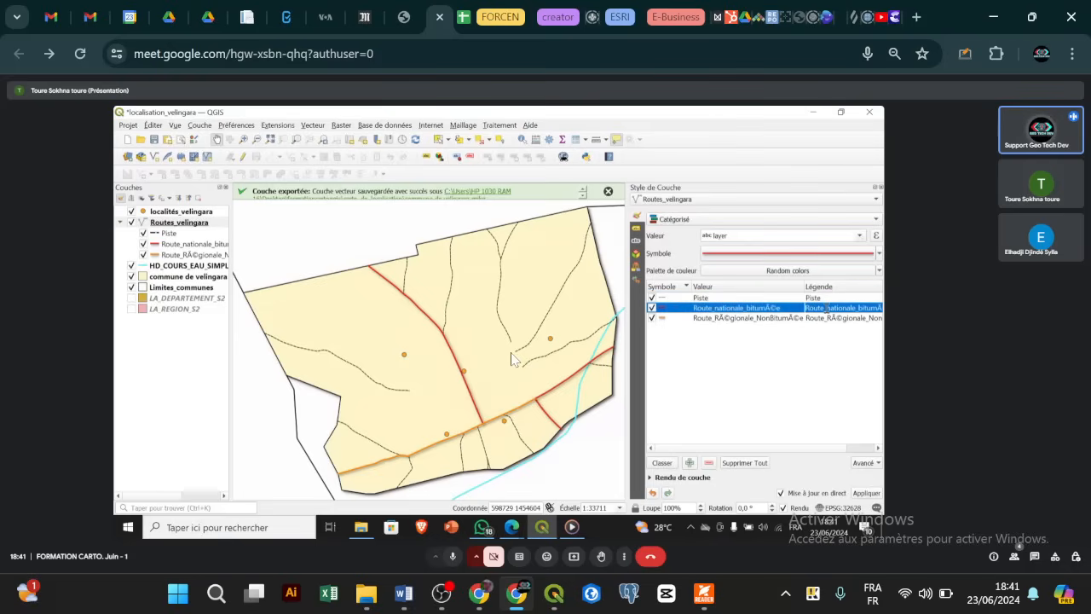
click(826, 308)
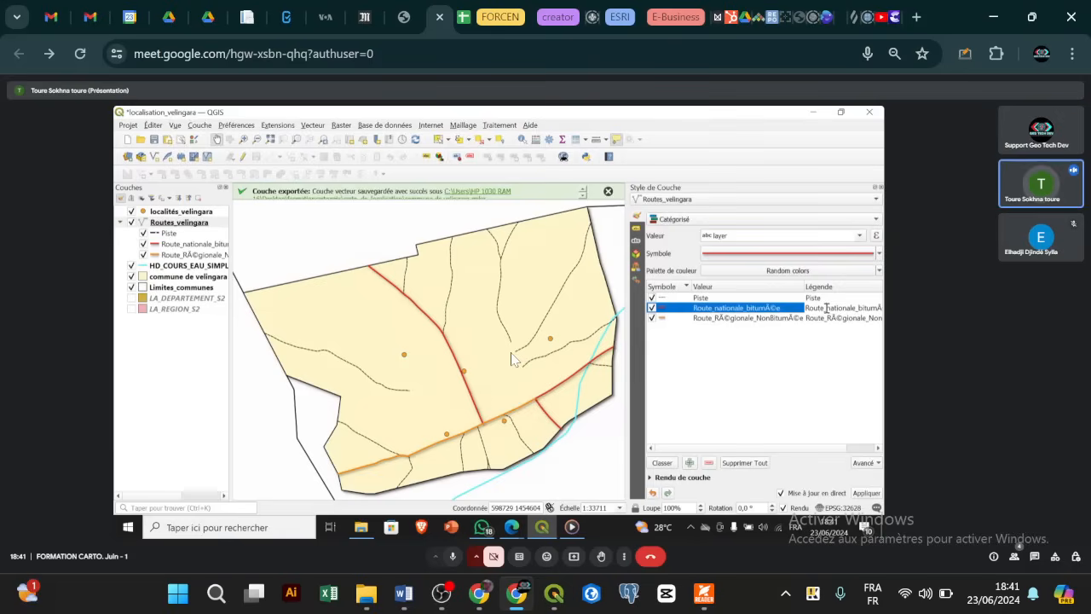
double_click(826, 308)
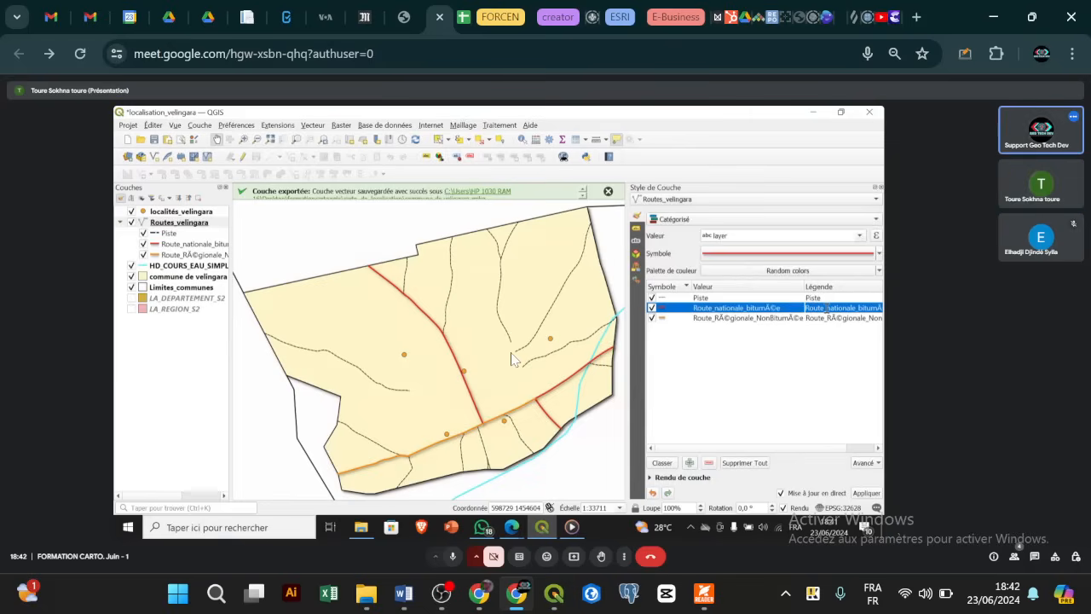
key(BackSpace)
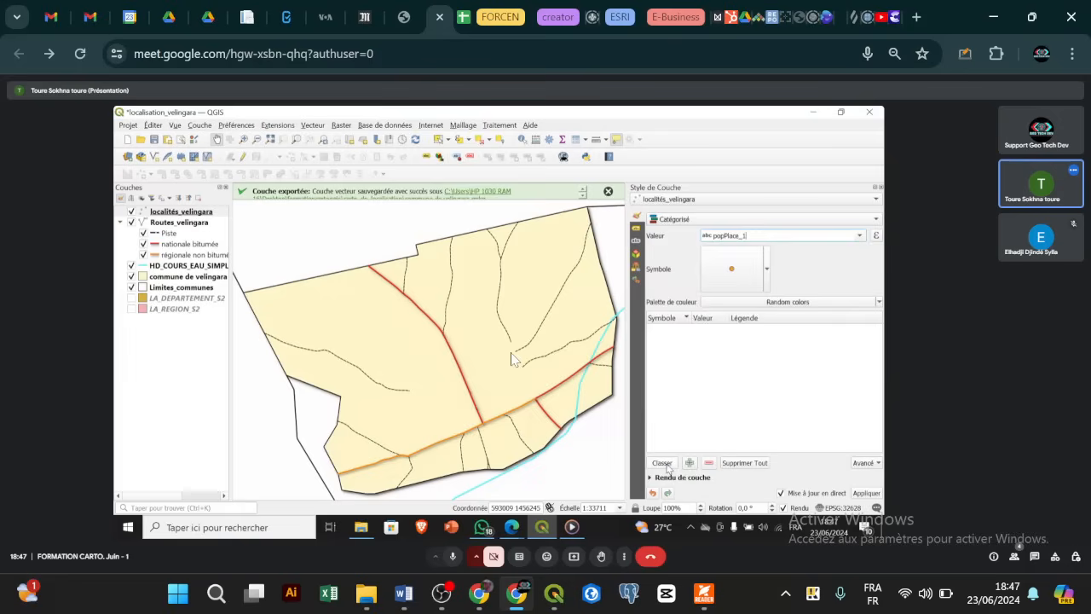
Classify the localités_velingara layer into categories by the popPlace_1 field.
click(662, 463)
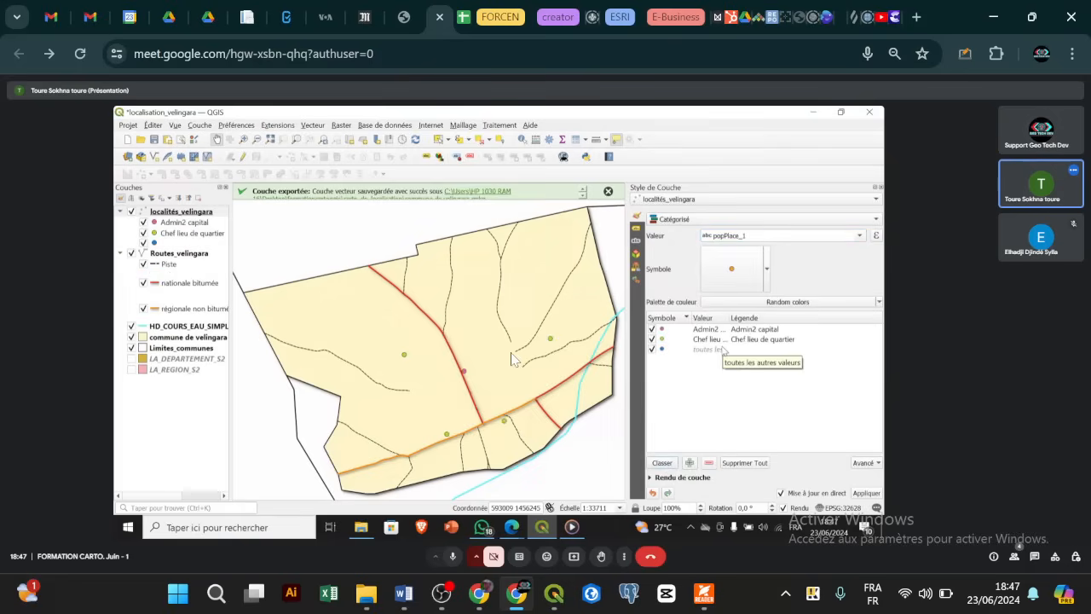
click(719, 350)
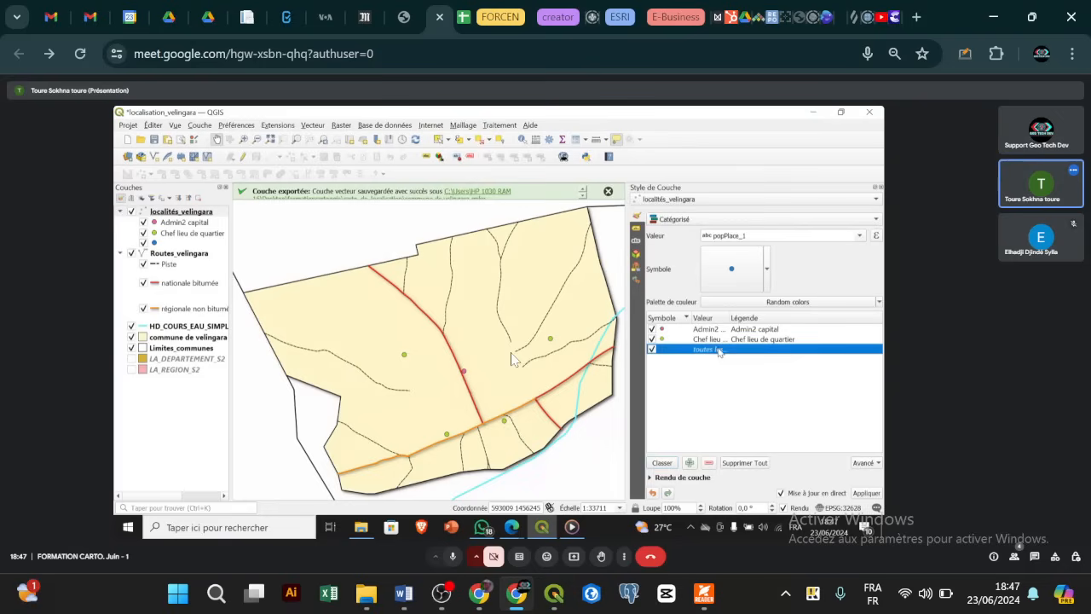
right_click(719, 350)
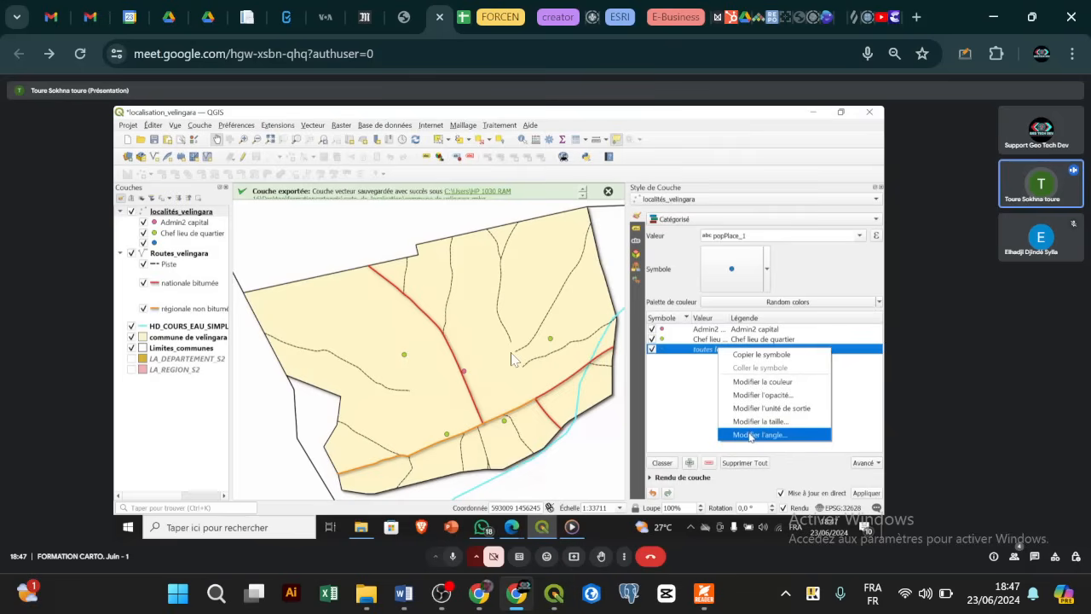
click(696, 393)
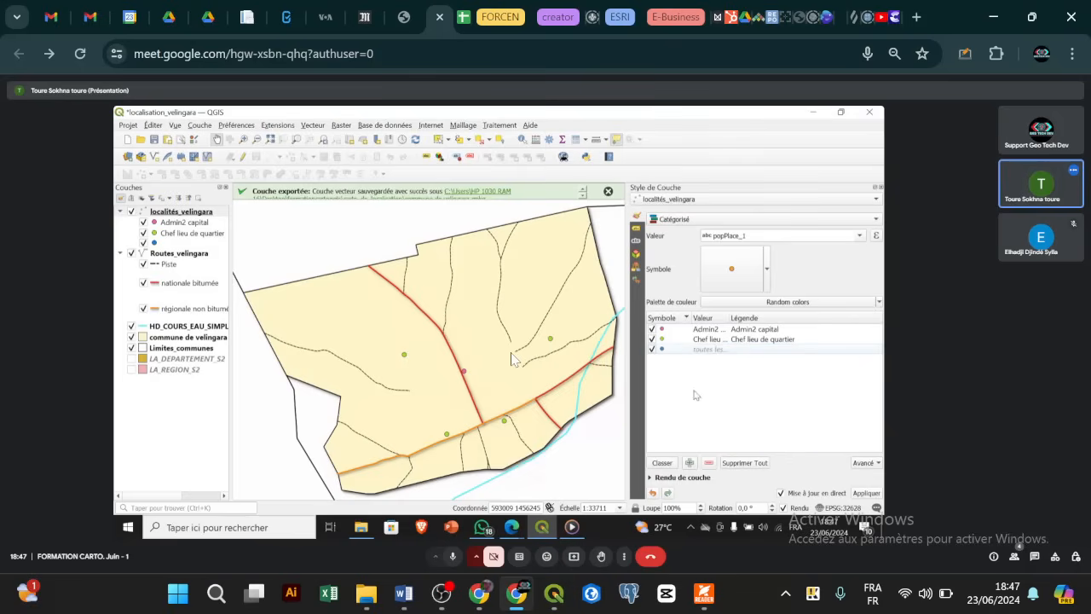
right_click(720, 352)
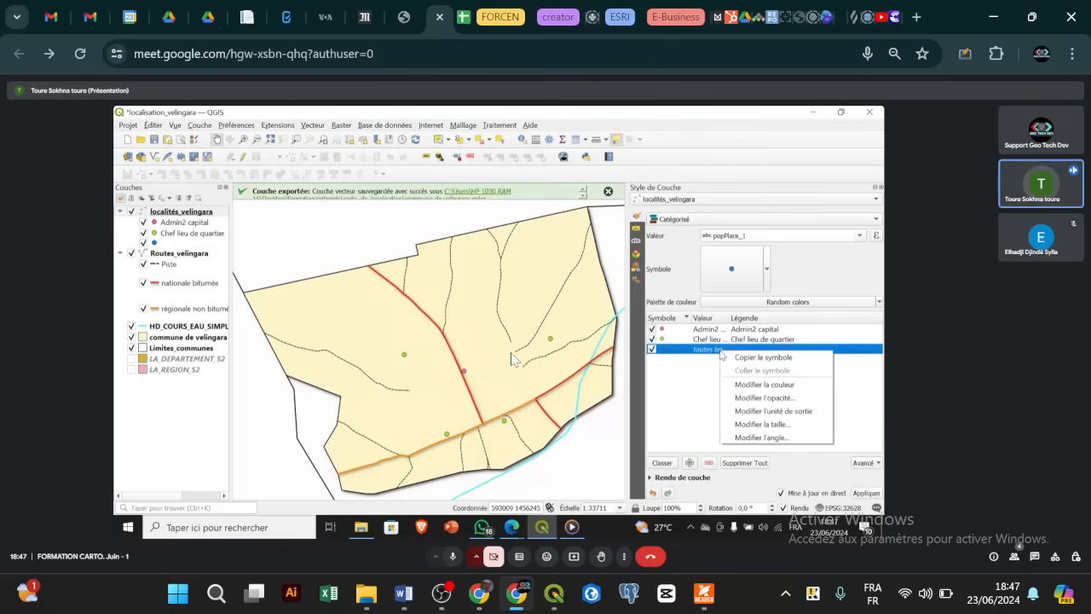
click(685, 394)
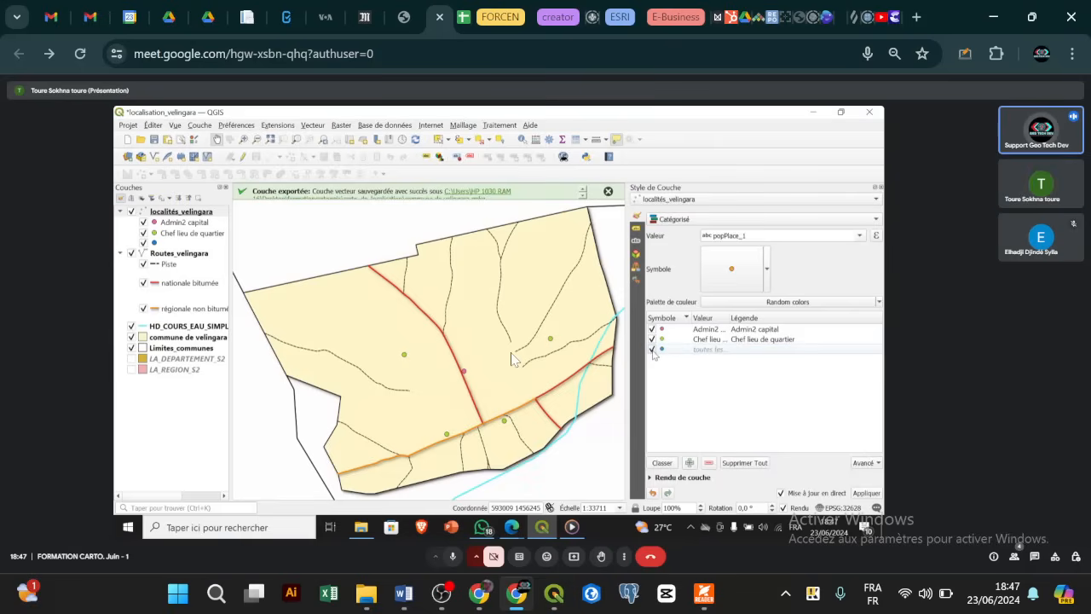
click(670, 351)
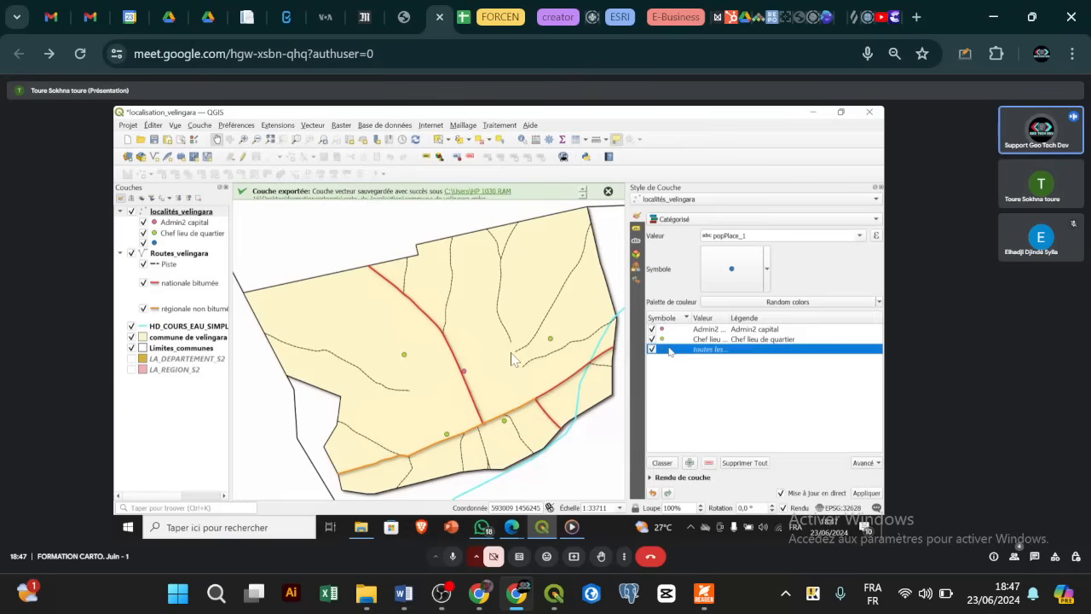
right_click(670, 351)
click(649, 393)
Remove the catch-all category for all other values from the localités_velingara classification.
click(684, 350)
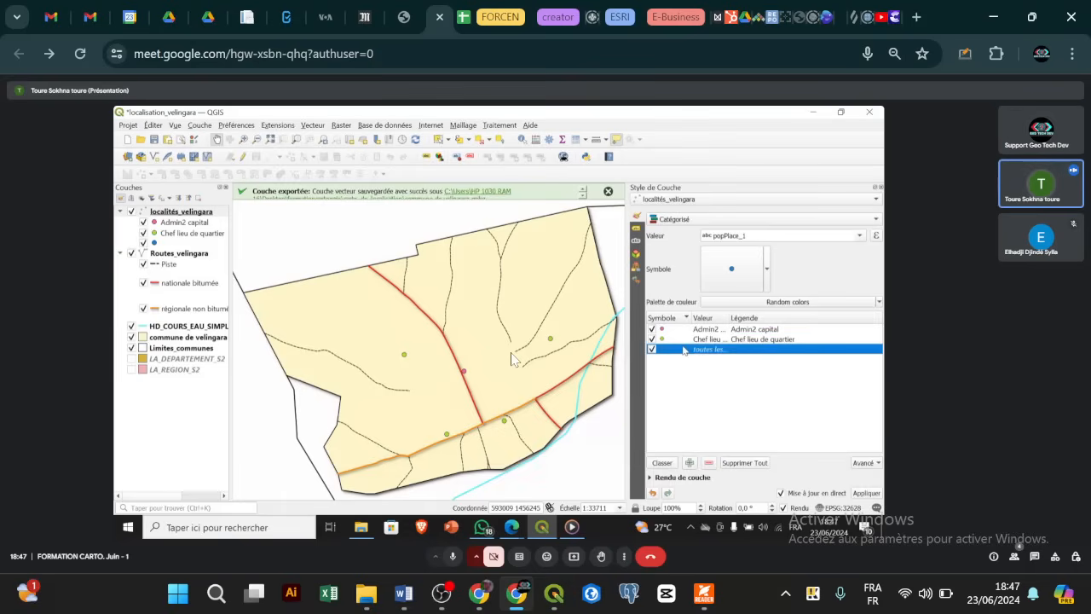
click(709, 462)
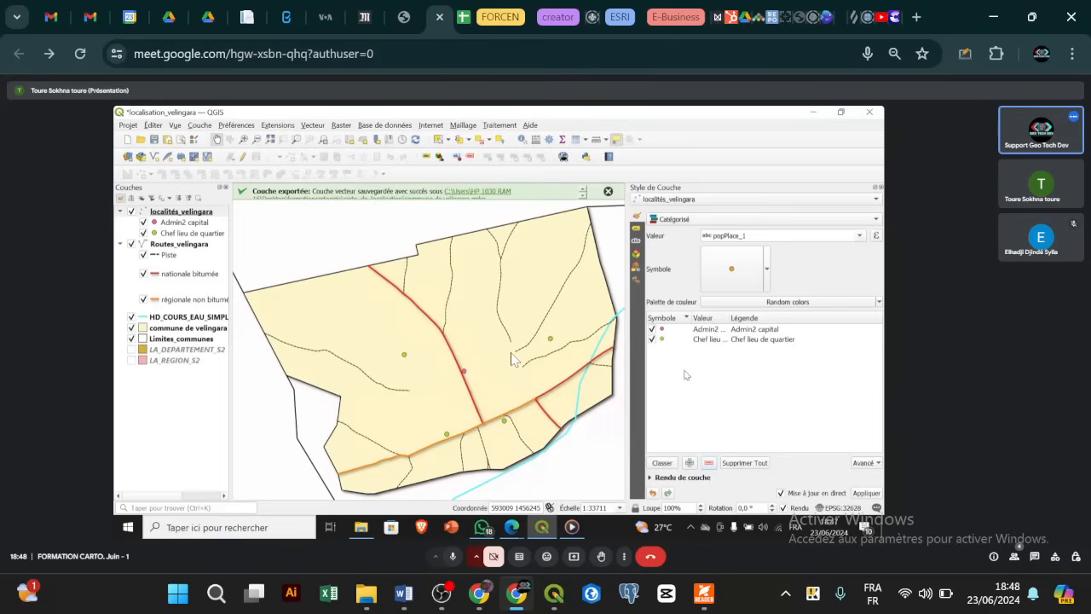
Change the fill colour of the Admin2 capital category's simple marker to white.
click(686, 332)
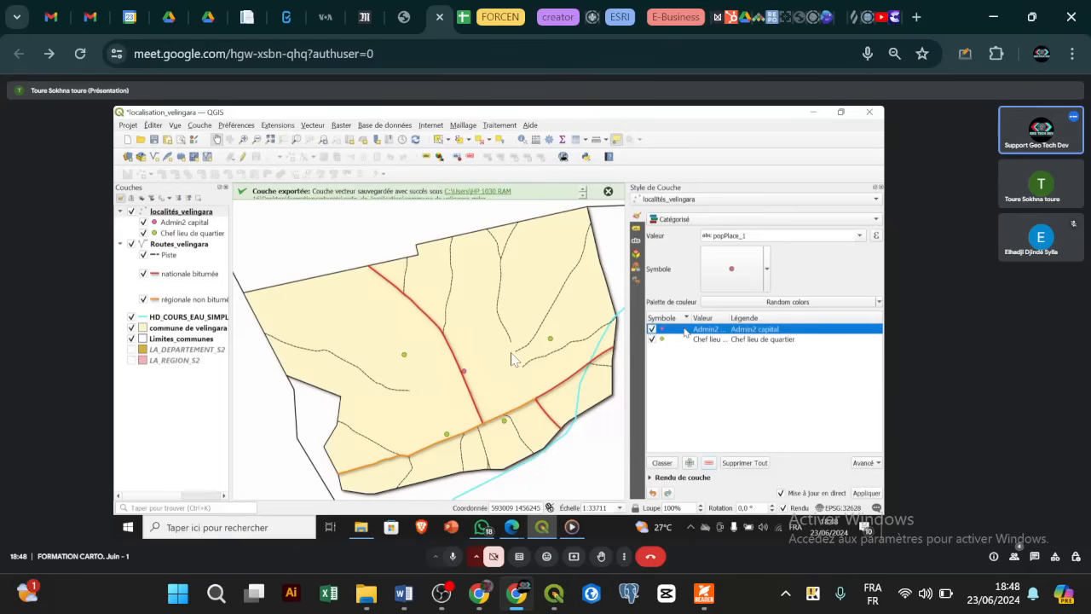
double_click(686, 332)
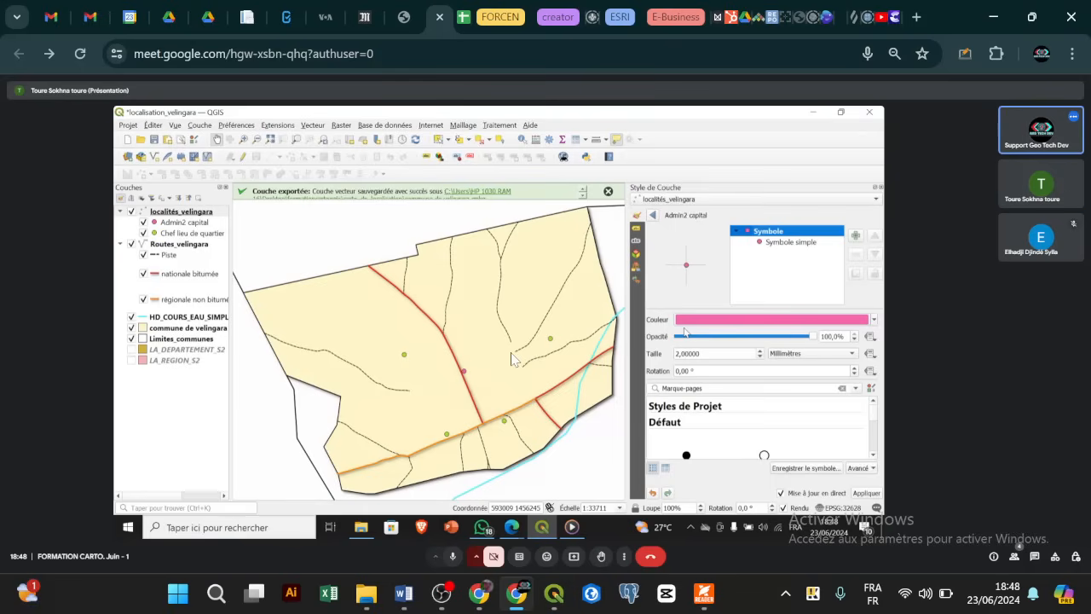
click(797, 243)
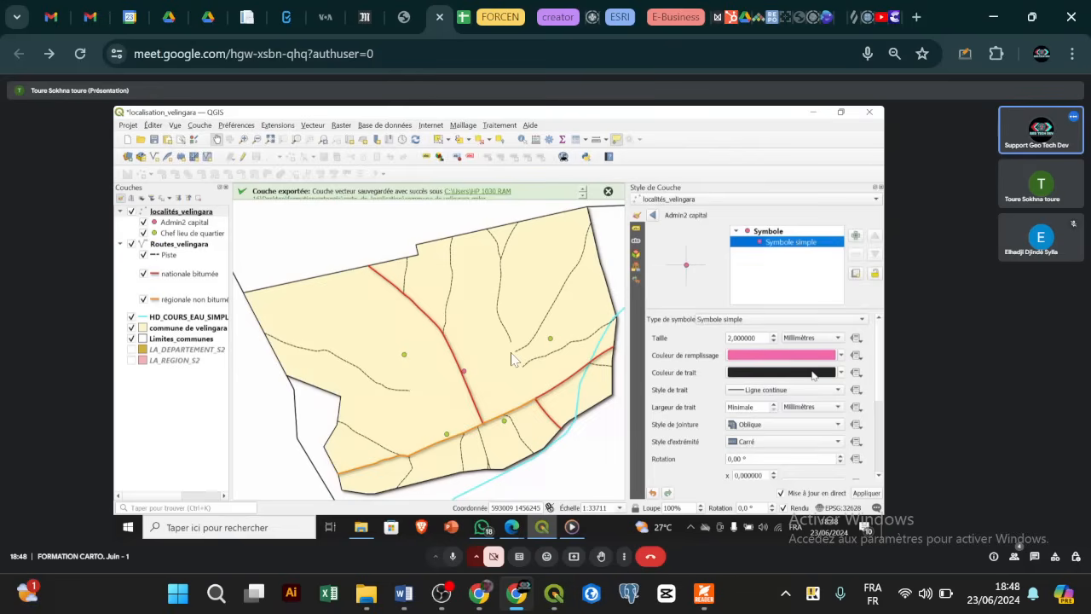
click(841, 356)
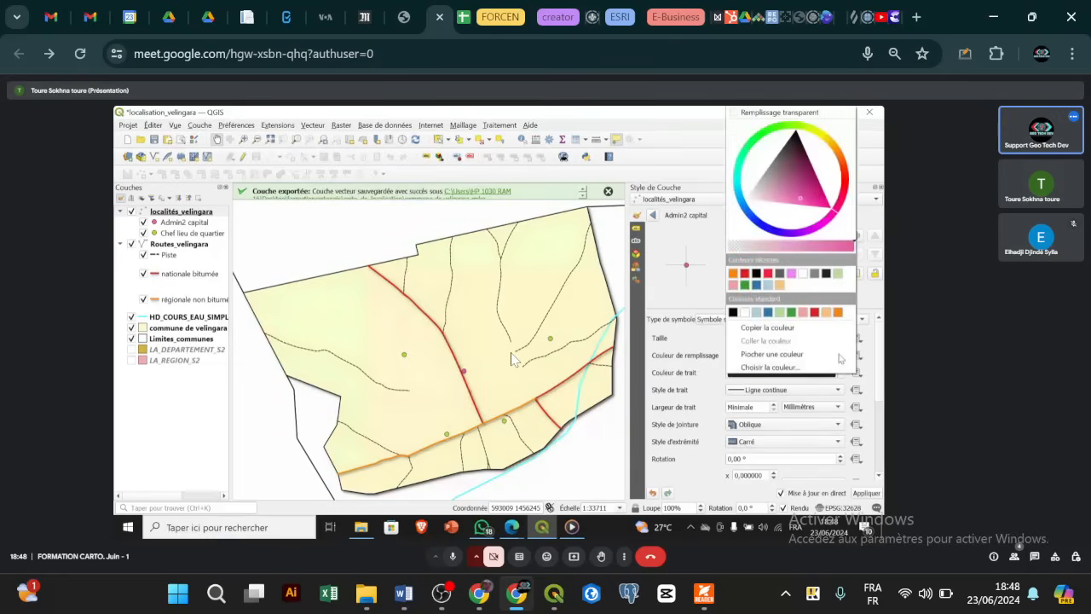
click(745, 313)
Set the size of the white Admin2 capital marker to 3 mm.
click(774, 335)
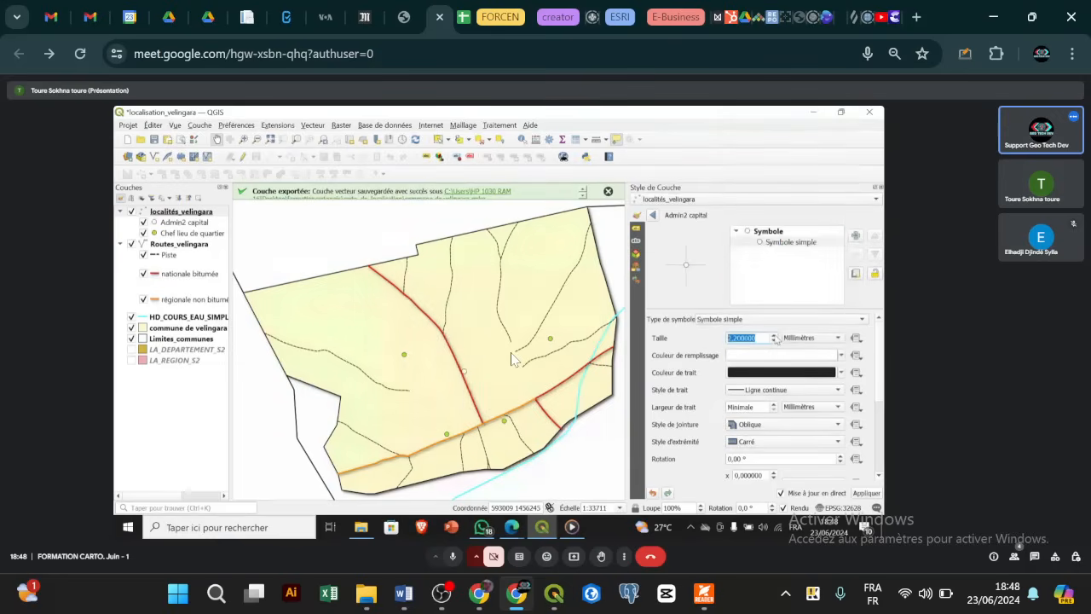
click(775, 336)
click(775, 336)
click(775, 336)
click(774, 336)
click(774, 336)
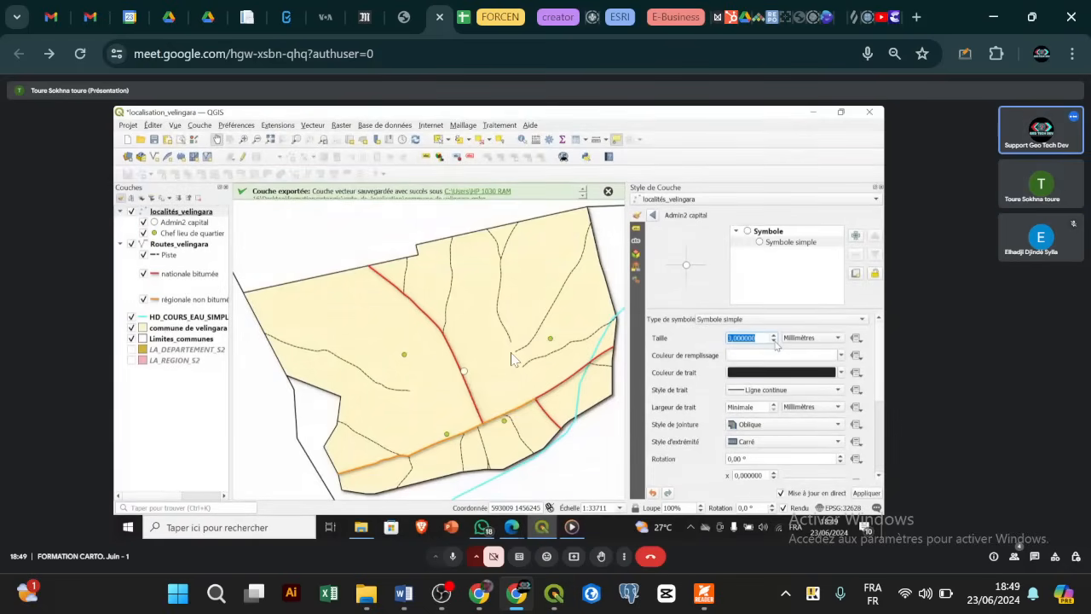
Add a second simple marker layer to the Admin2 capital symbol, above the white circle.
click(857, 236)
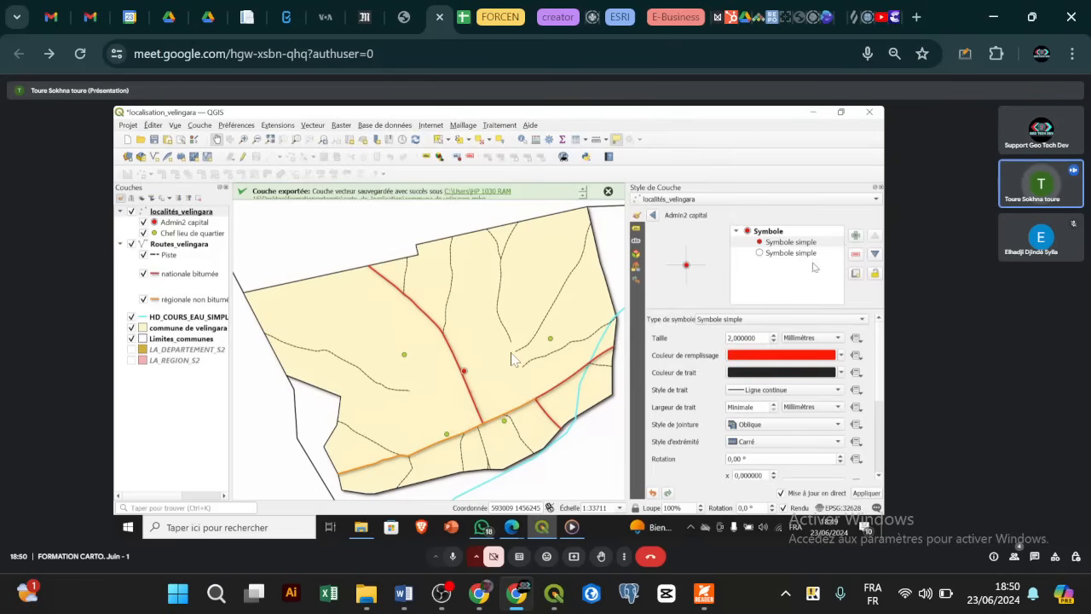
click(823, 255)
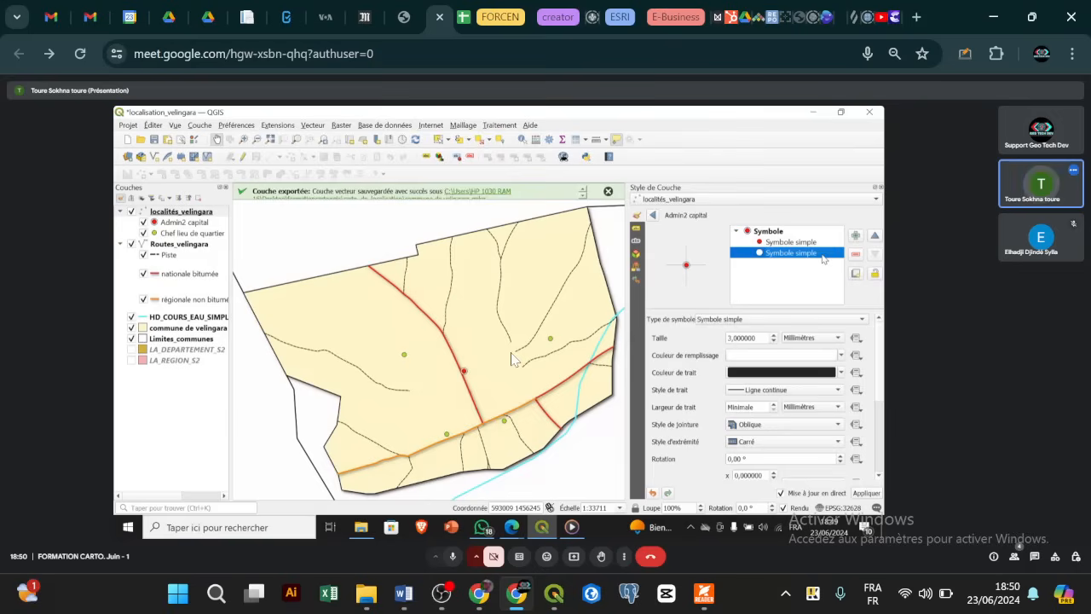
click(823, 243)
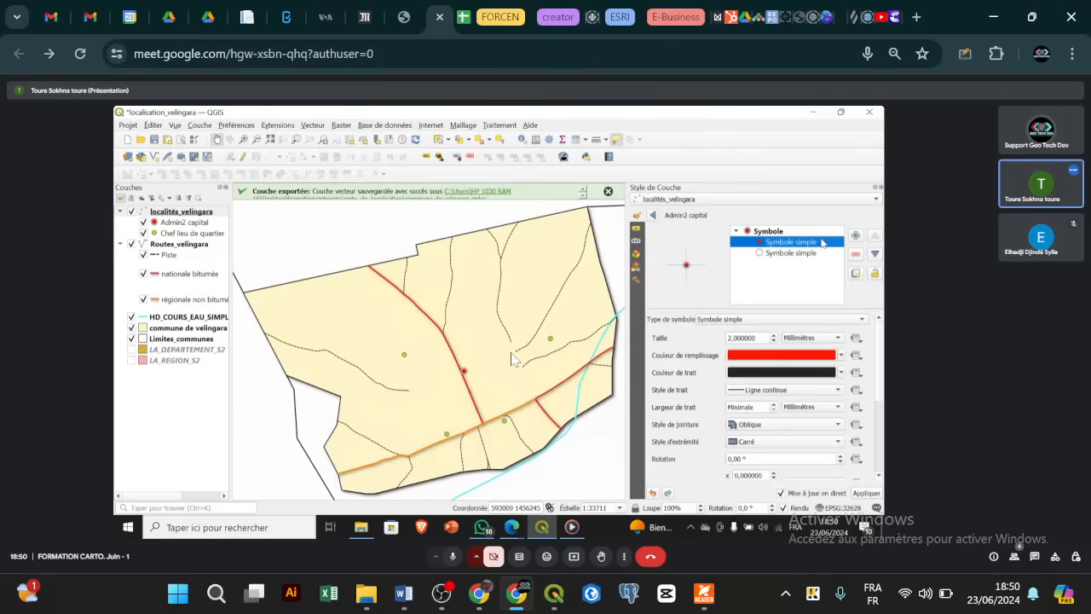
Enlarge the white circle beneath the red dot in the Admin2 capital symbol beyond 3 mm.
click(823, 253)
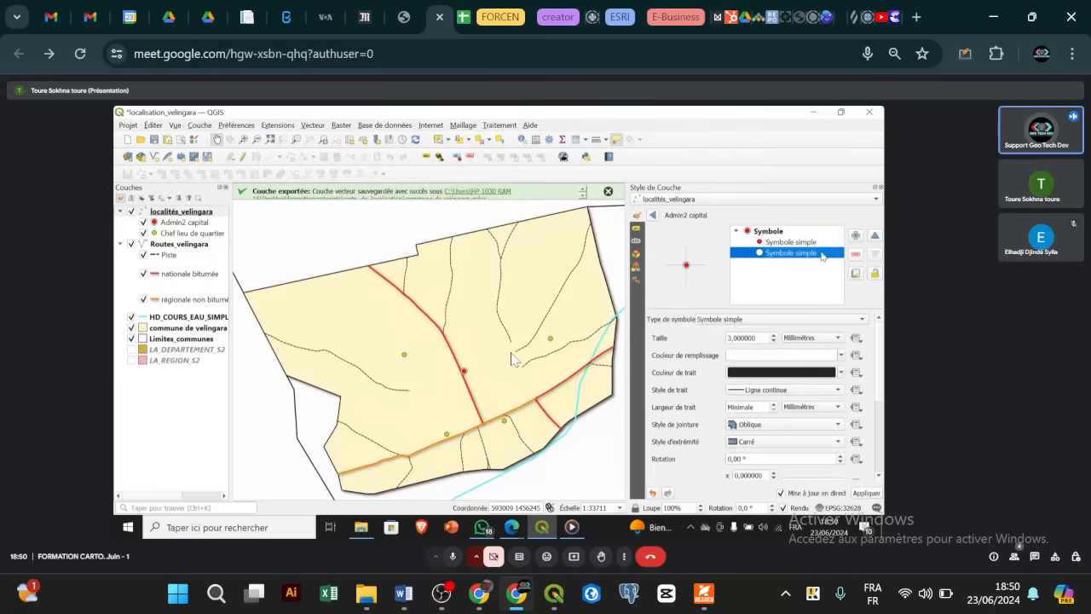
click(774, 337)
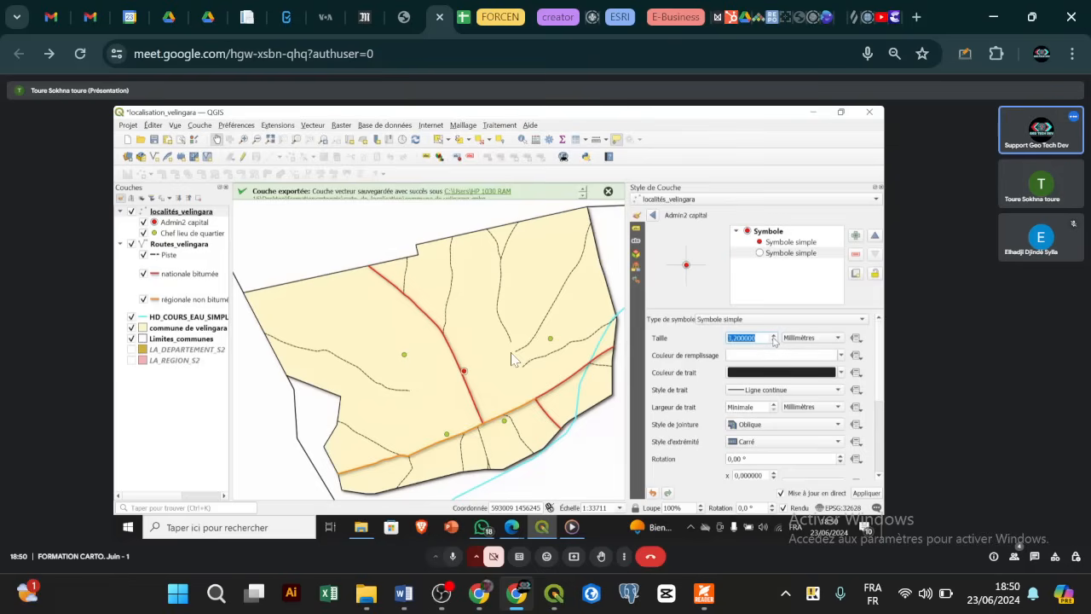
click(774, 337)
click(774, 337)
click(774, 337)
click(774, 338)
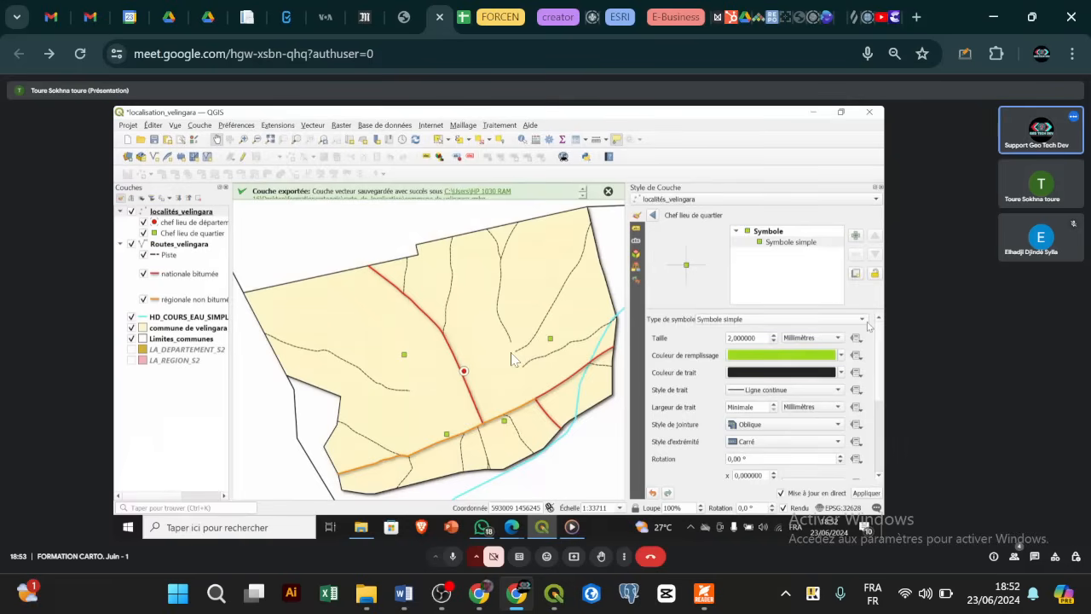
Give the Chef lieu de quartier square marker a white fill and a 0.4 mm stroke width, and return to the category list.
click(840, 356)
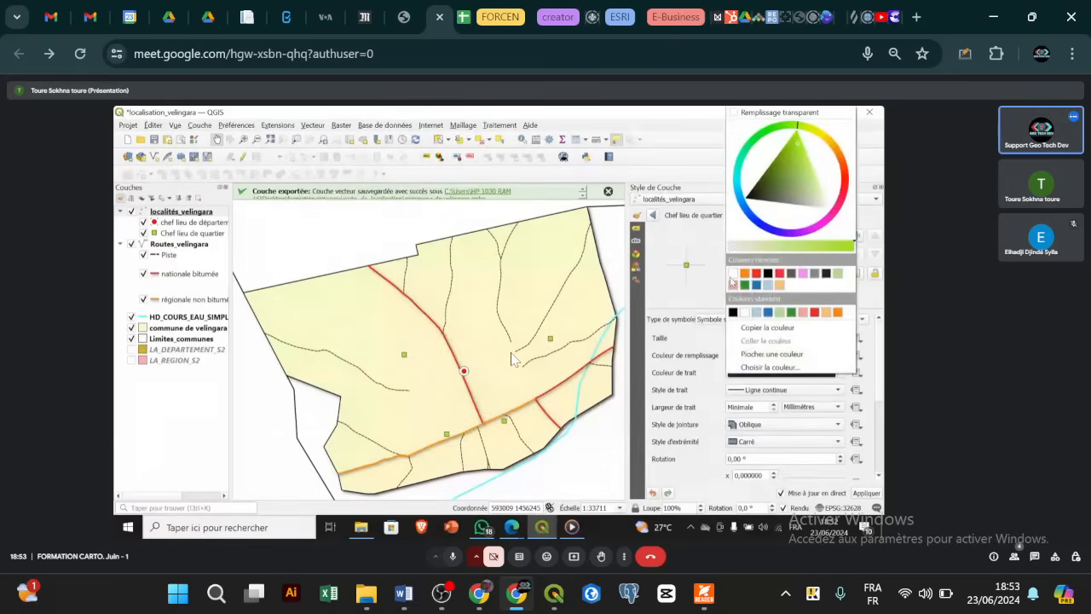
click(731, 279)
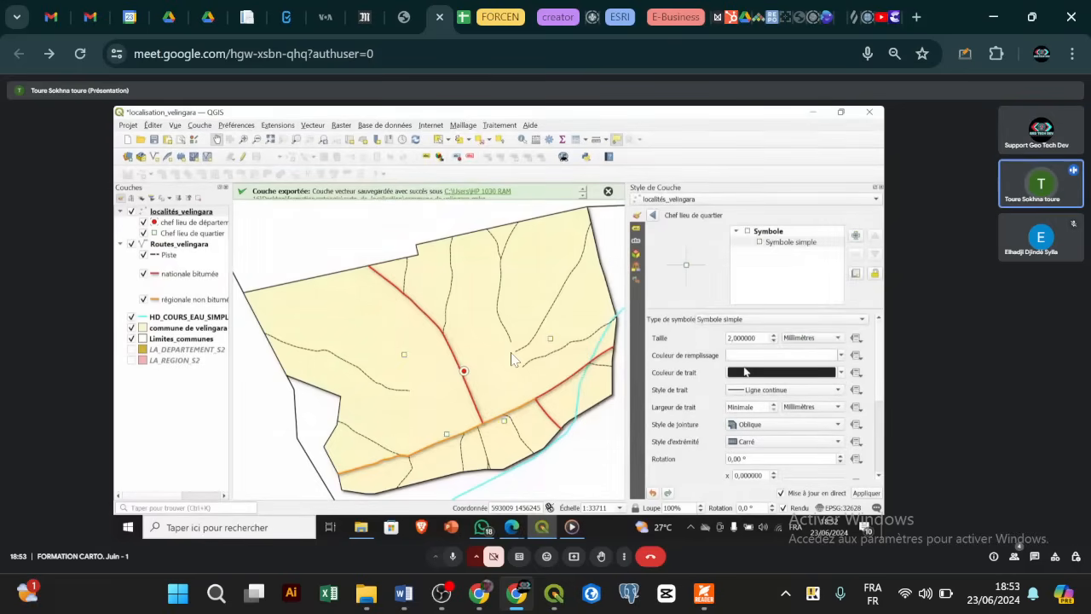
click(775, 337)
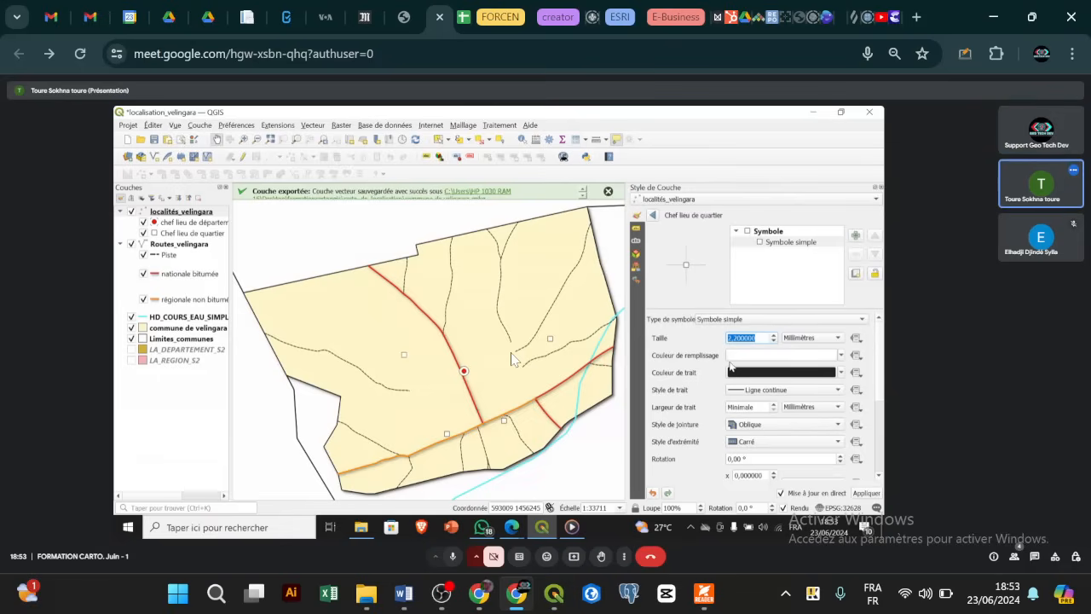
click(773, 341)
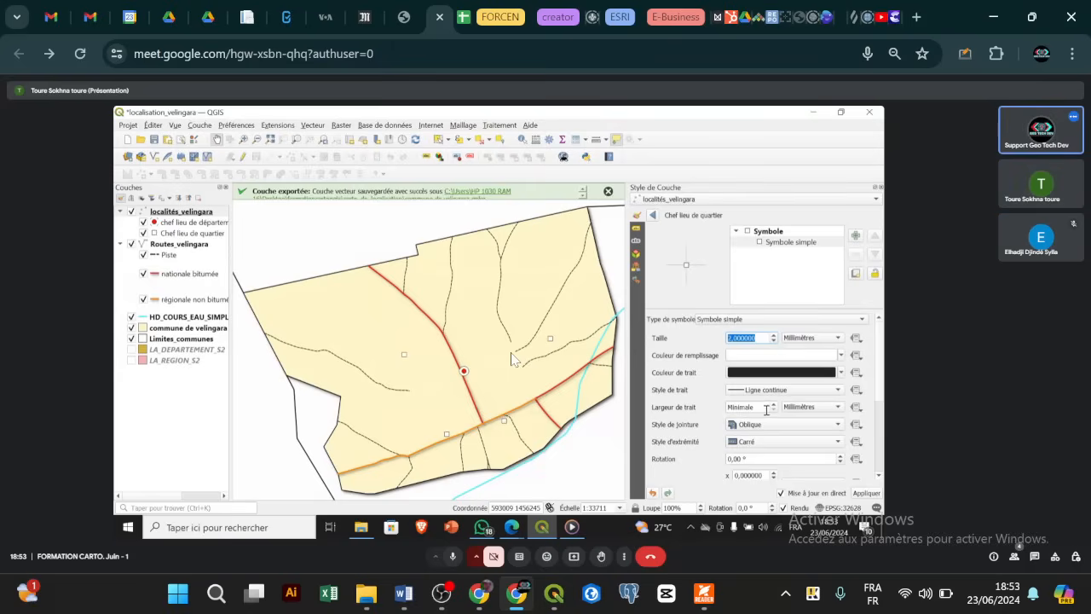
click(773, 405)
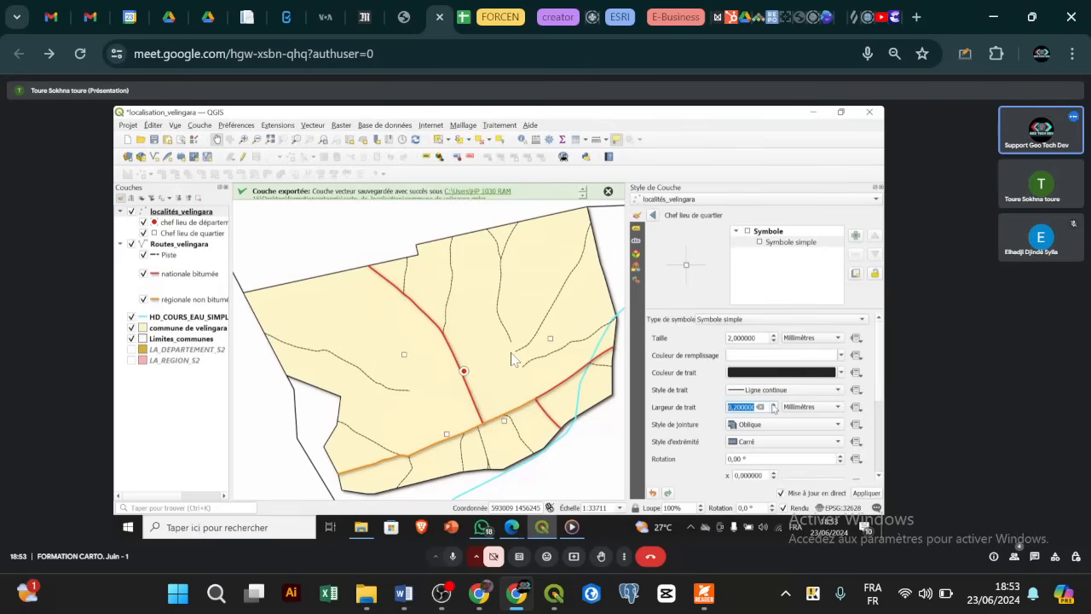
click(773, 405)
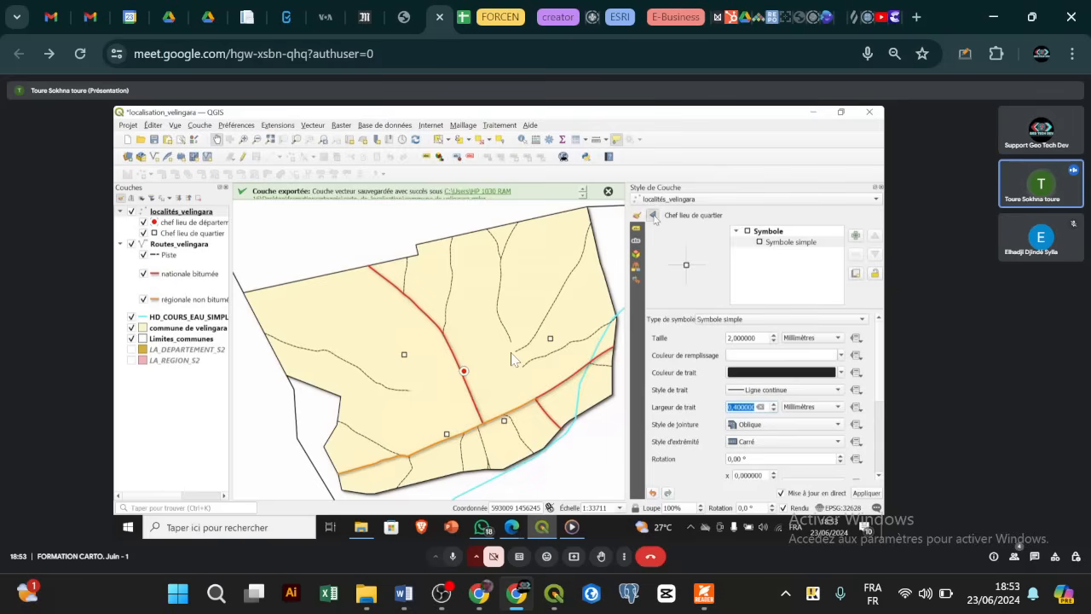
click(653, 215)
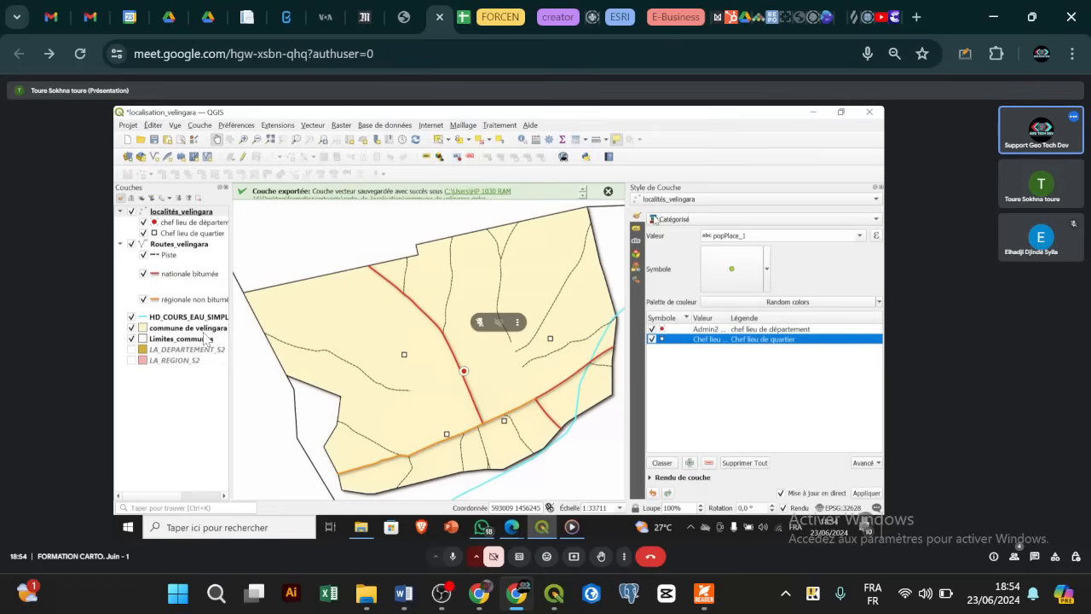
Switch to the training programme in Word, highlight "Ajouter des étiquettes" under Chapitre 2, and return to the shared QGIS session.
mouse_move(403, 592)
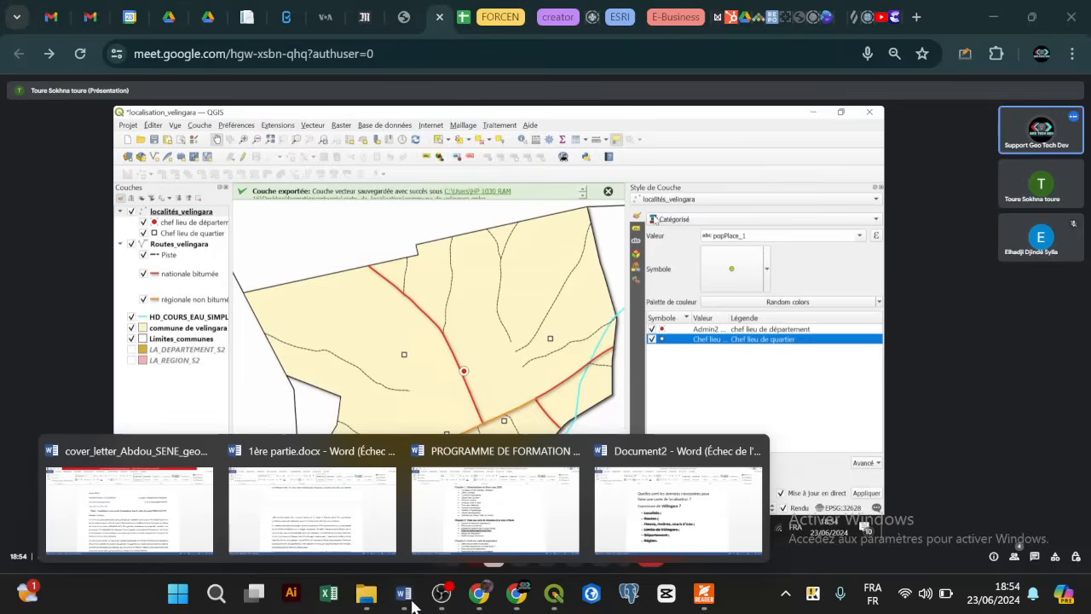
click(526, 528)
scroll(440, 391, down, 1)
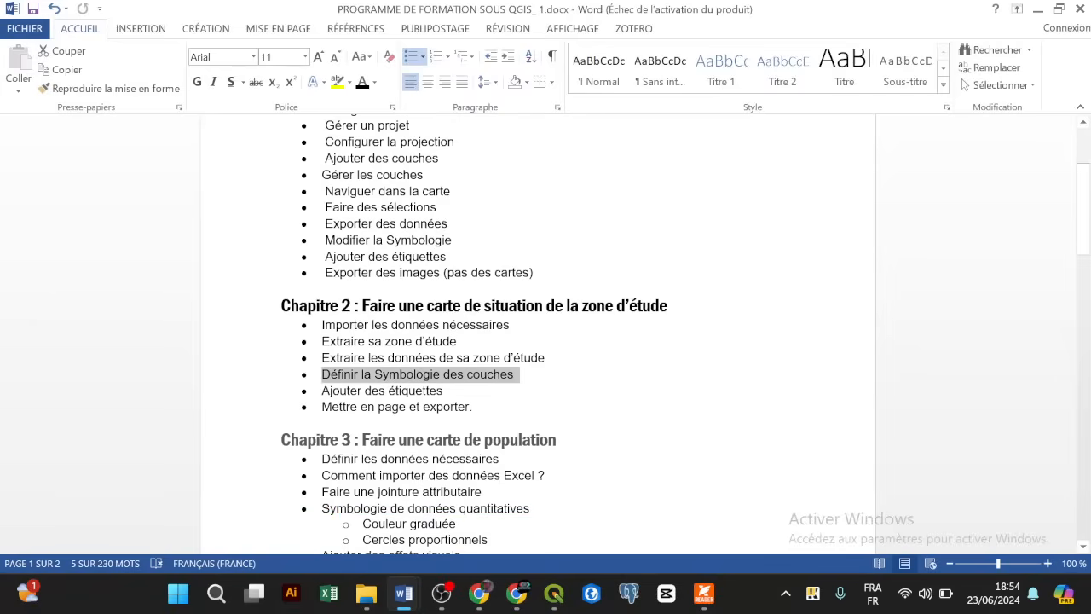
drag(446, 391, 322, 391)
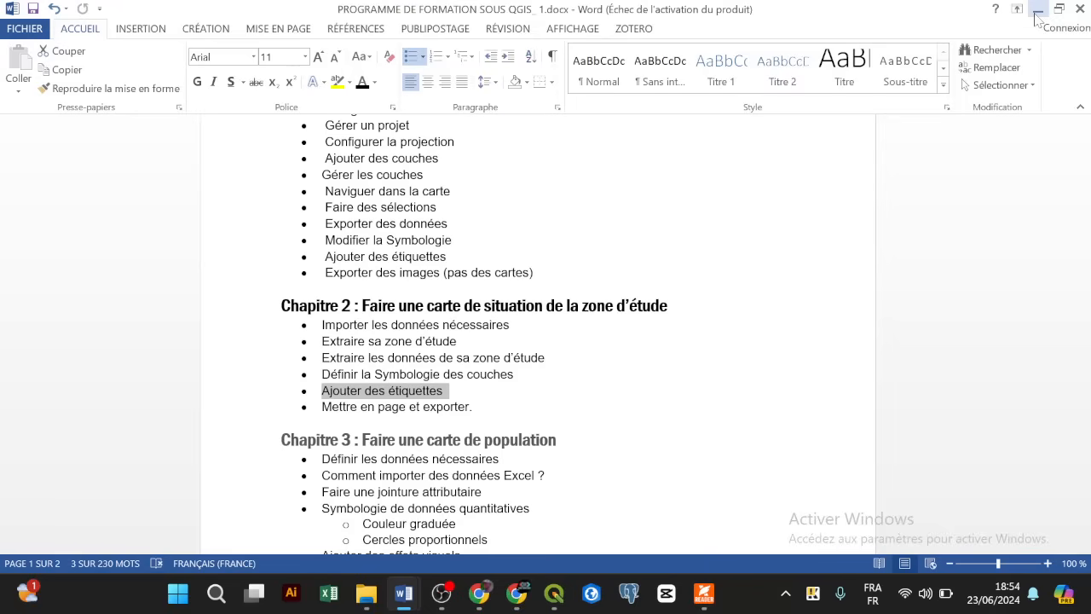
click(1037, 12)
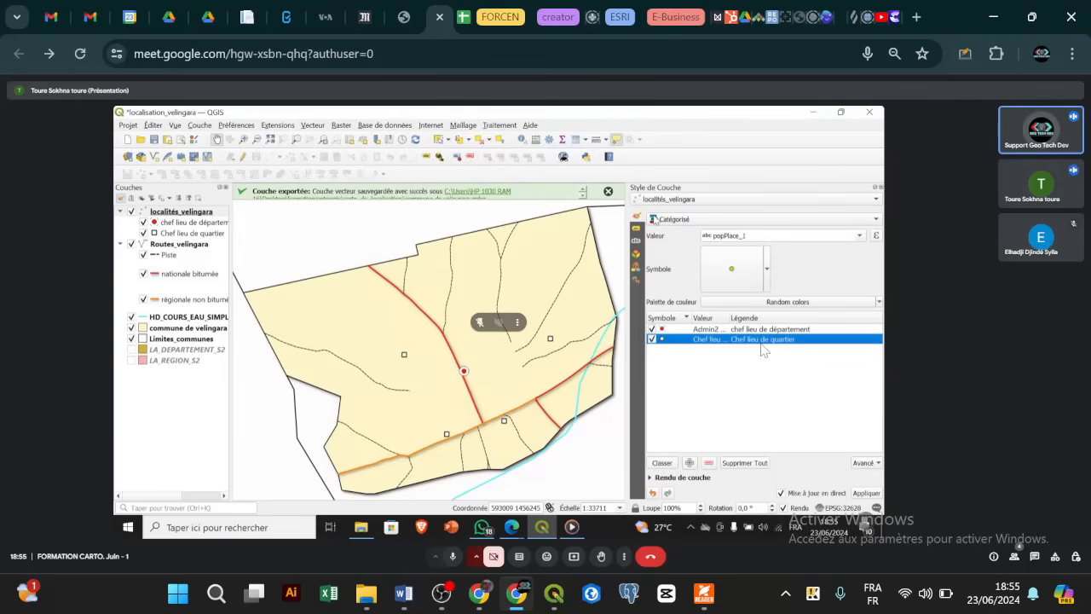
Review the nationale bitumée and régionale non bitumée categories in the Routes_velingara layer's styling.
click(188, 245)
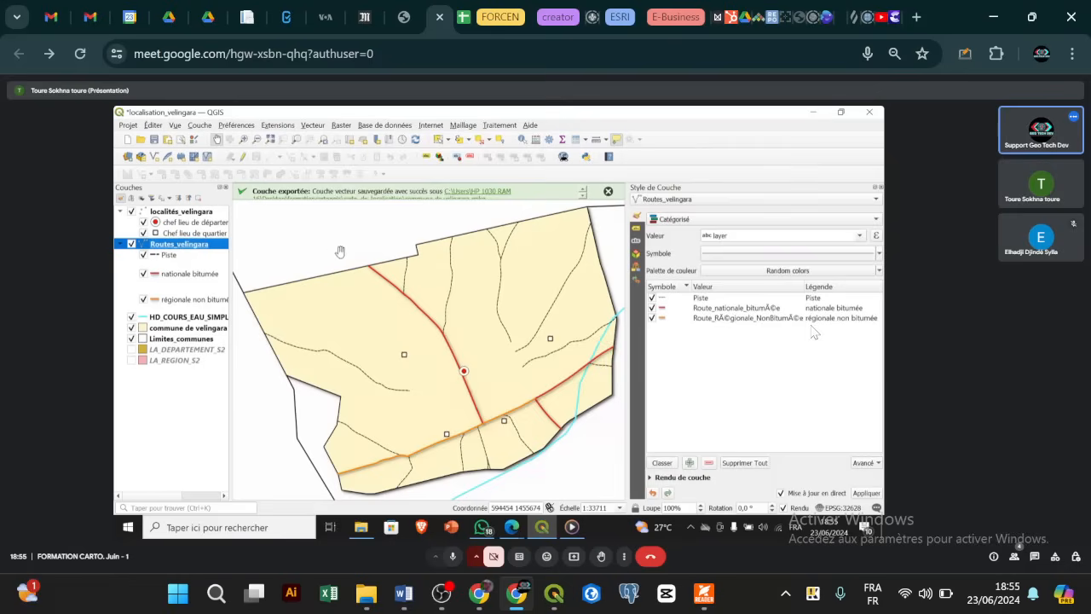
click(678, 310)
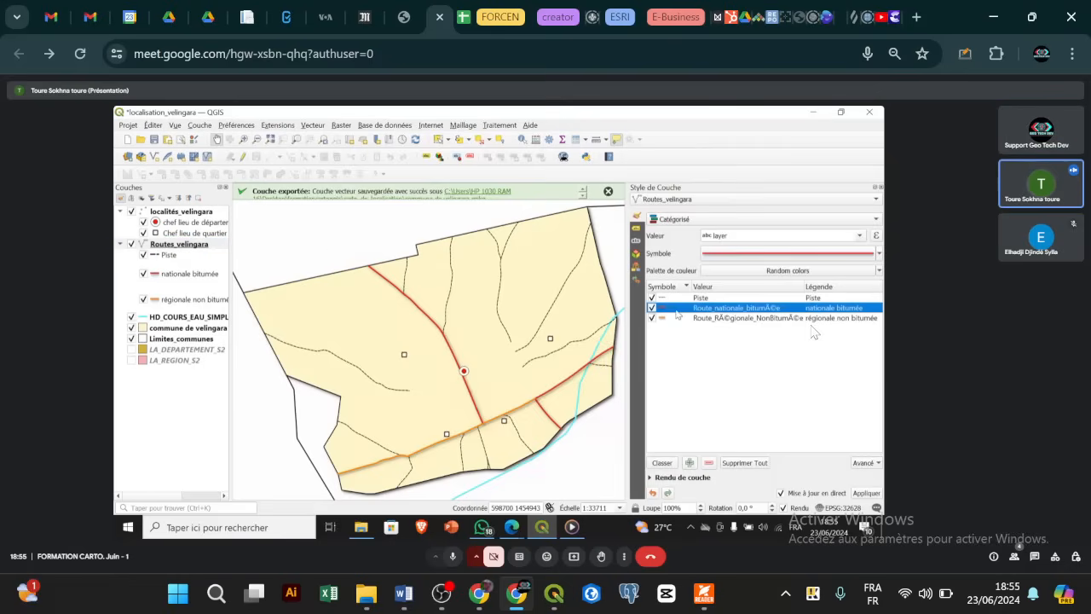
click(676, 319)
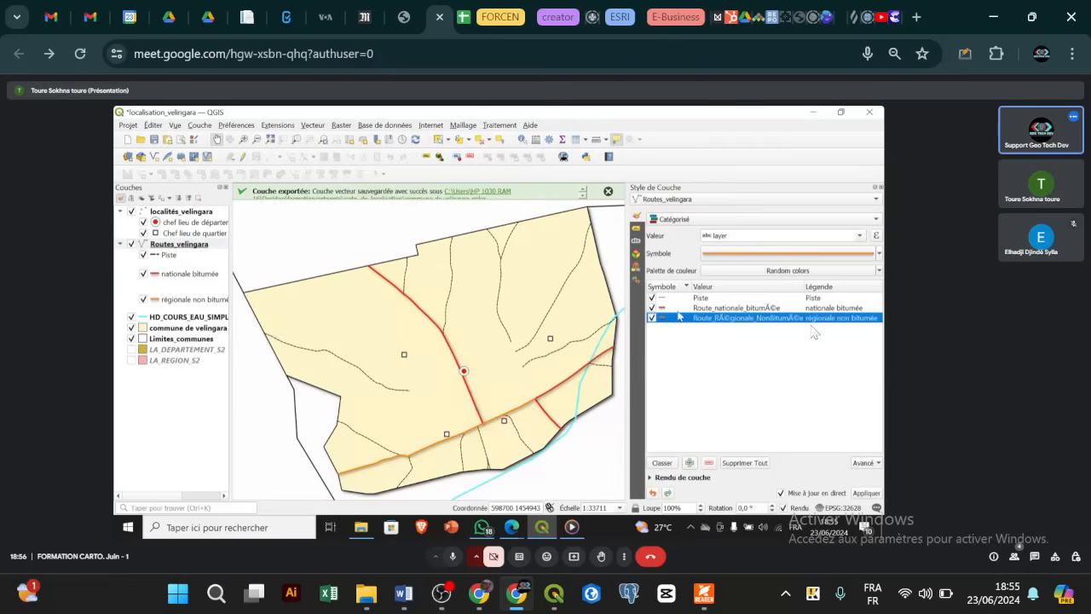
Select the nationale bitumée and régionale non bitumée categories together in the Routes_velingara styling and call up their options.
click(679, 309)
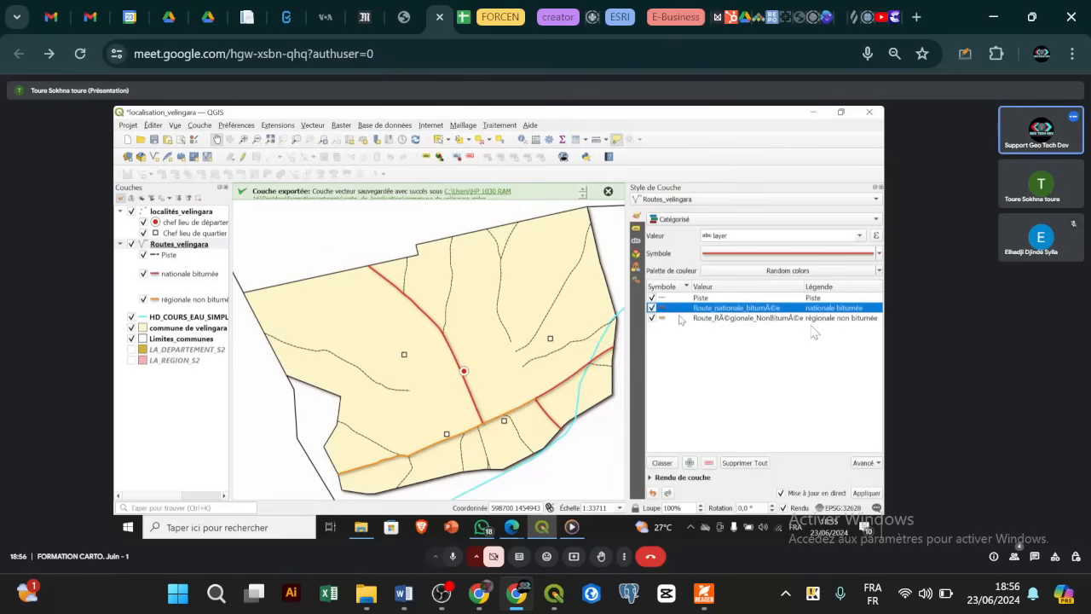
ctrl+click(680, 319)
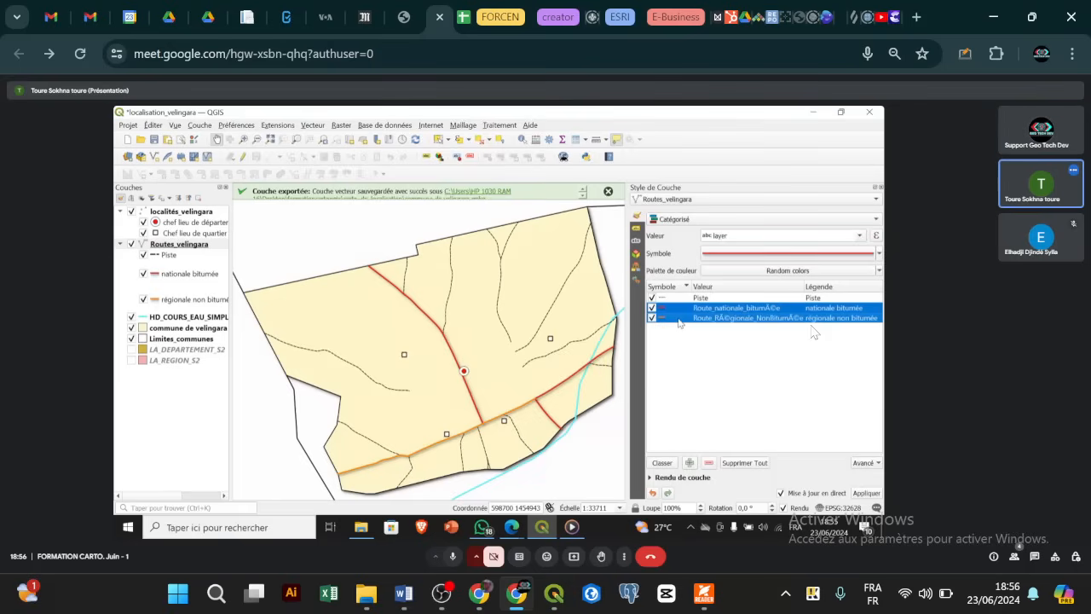
right_click(679, 321)
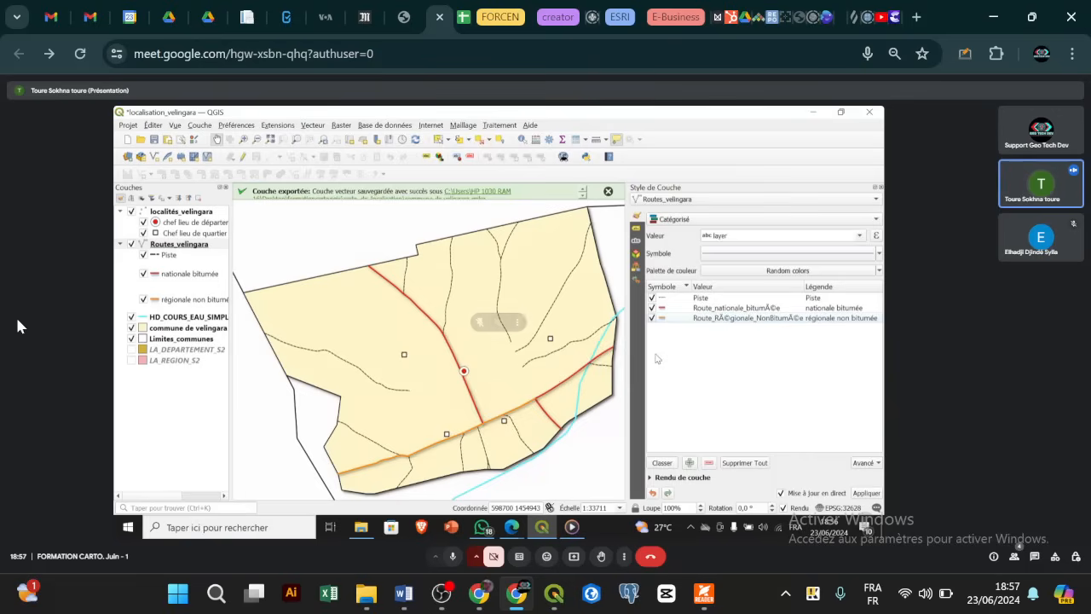
Switch to the training programme in Word, point out the "Ajouter des étiquettes" item of Chapitre 2, and put the document away.
mouse_move(404, 594)
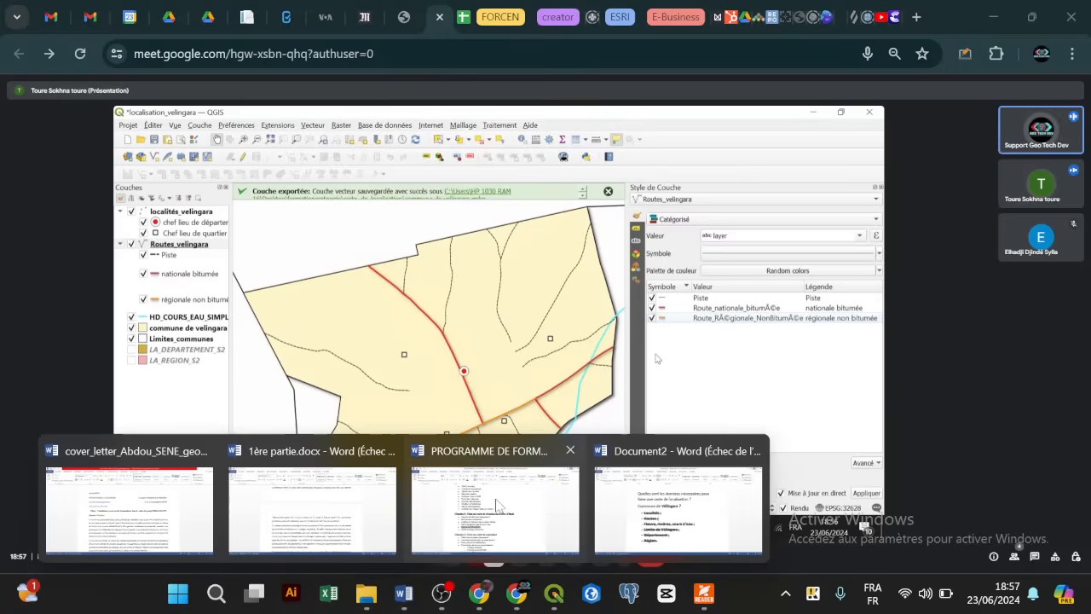
click(500, 506)
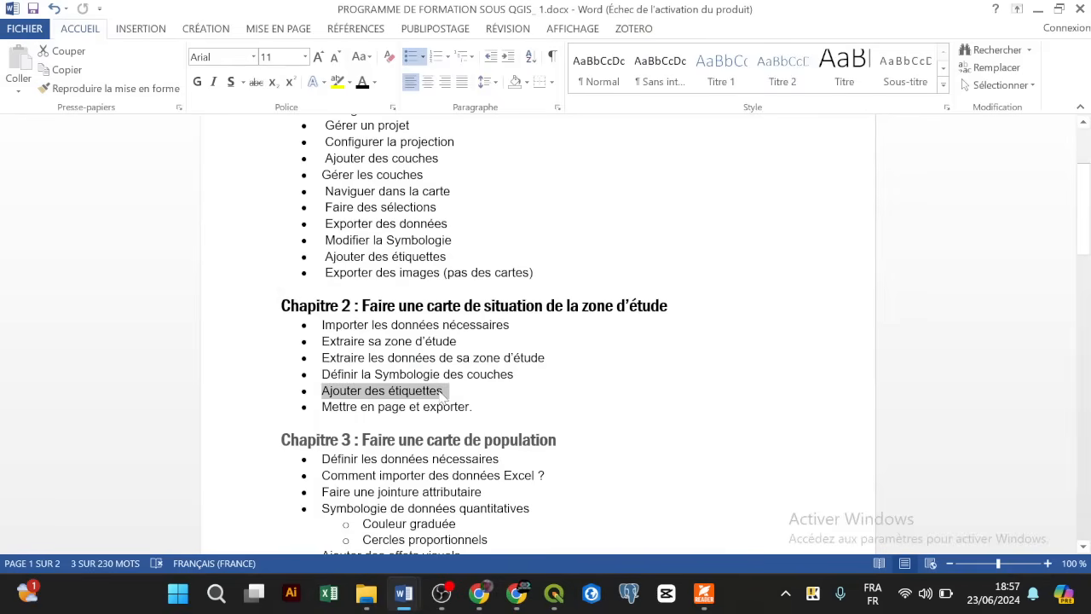
drag(440, 393, 319, 398)
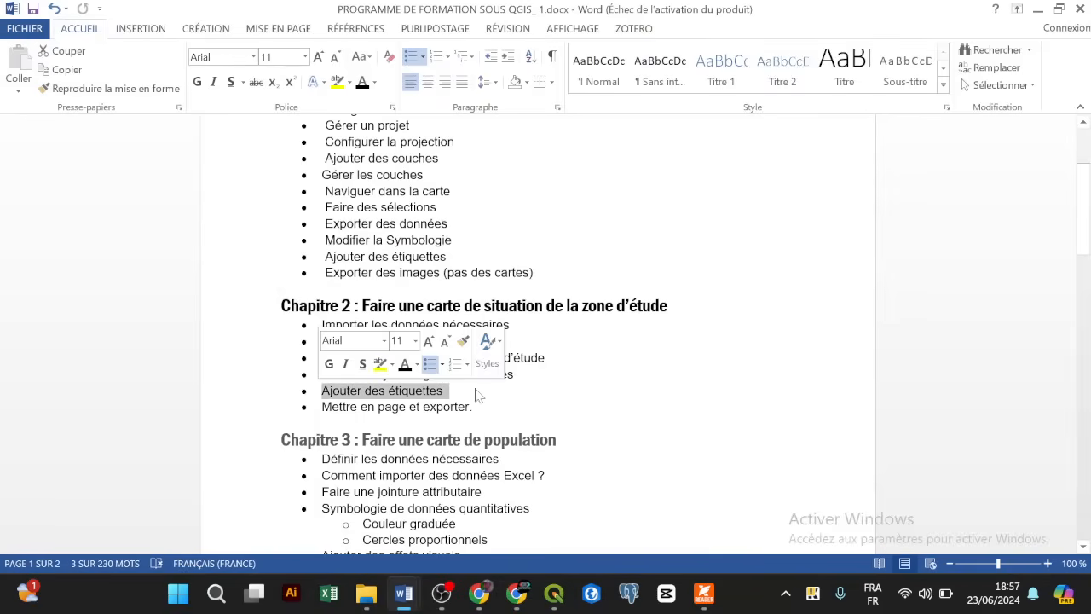
click(1038, 9)
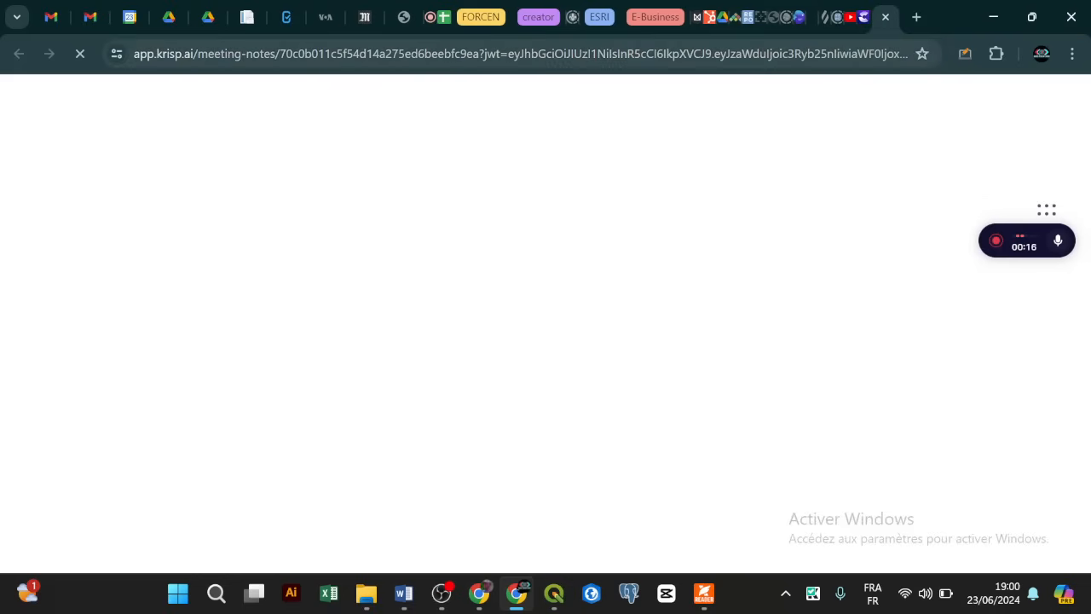
Close the Krisp meeting-notes page, switch to OBS to check the audio mixer levels, and put OBS away.
click(886, 17)
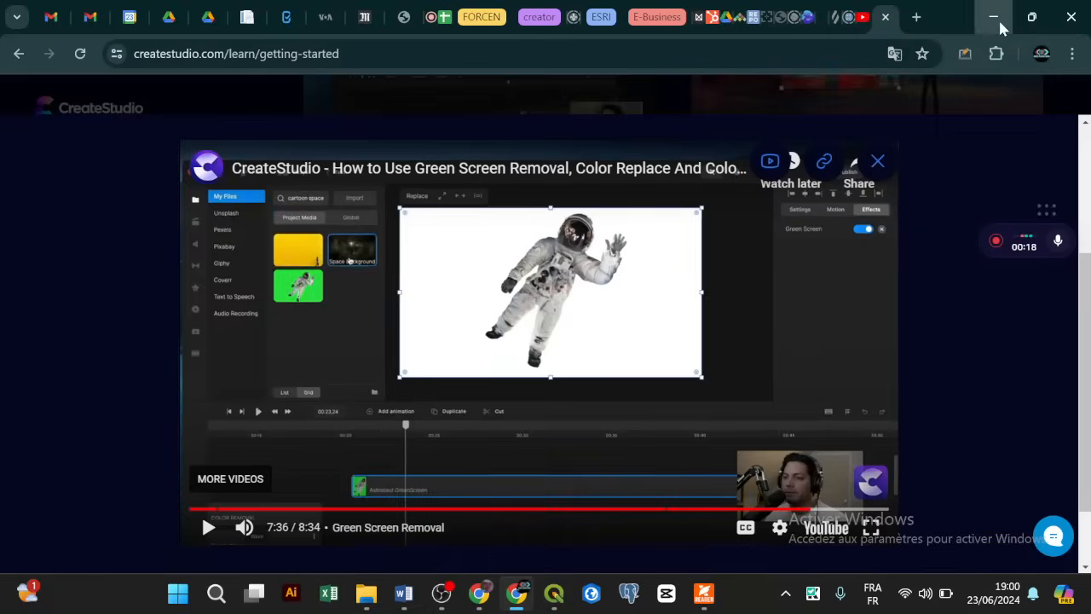
click(991, 17)
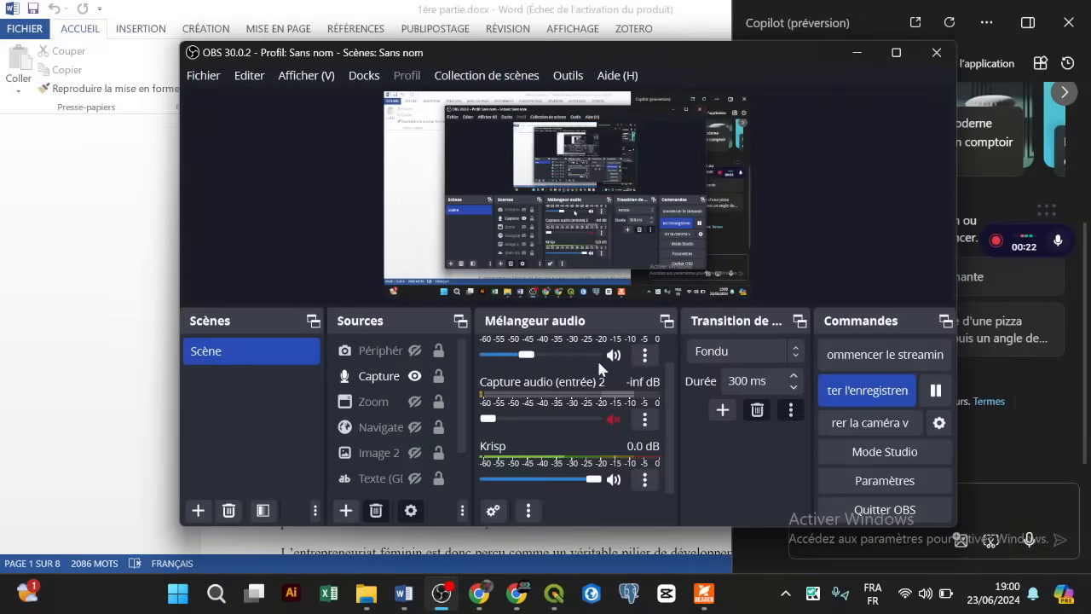
scroll(640, 430, up, 2)
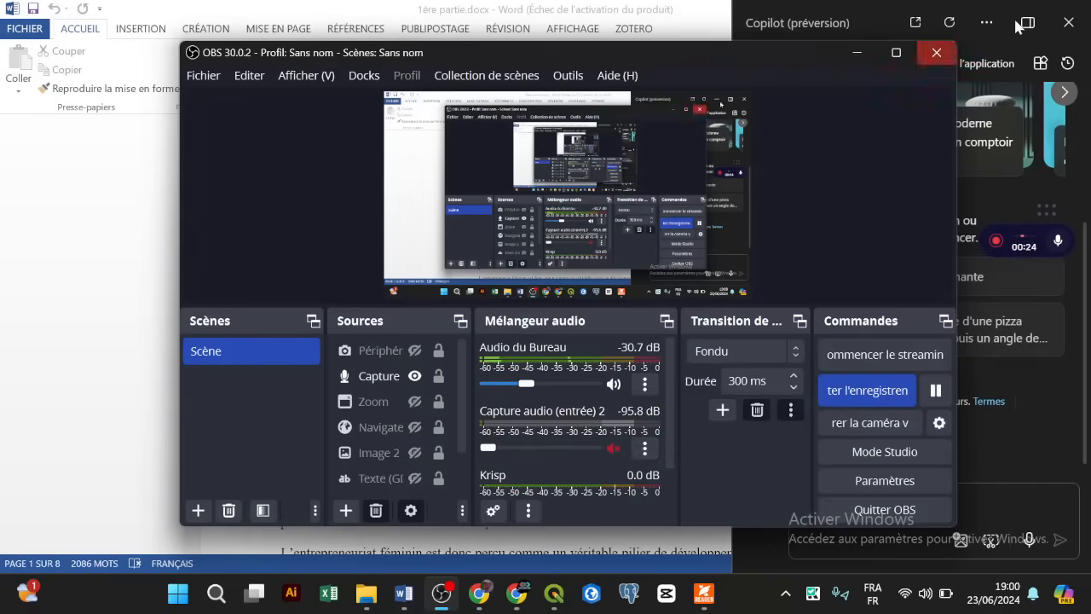
click(856, 55)
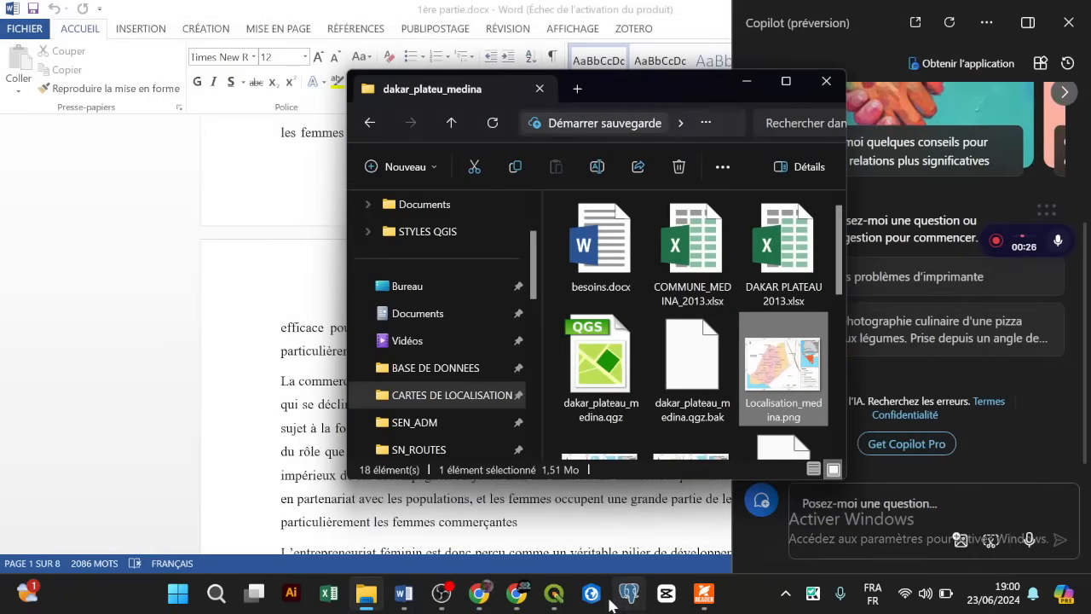
Find the Google Meet call among the open browser windows and return to the shared QGIS map with the locality labels.
click(554, 599)
click(555, 600)
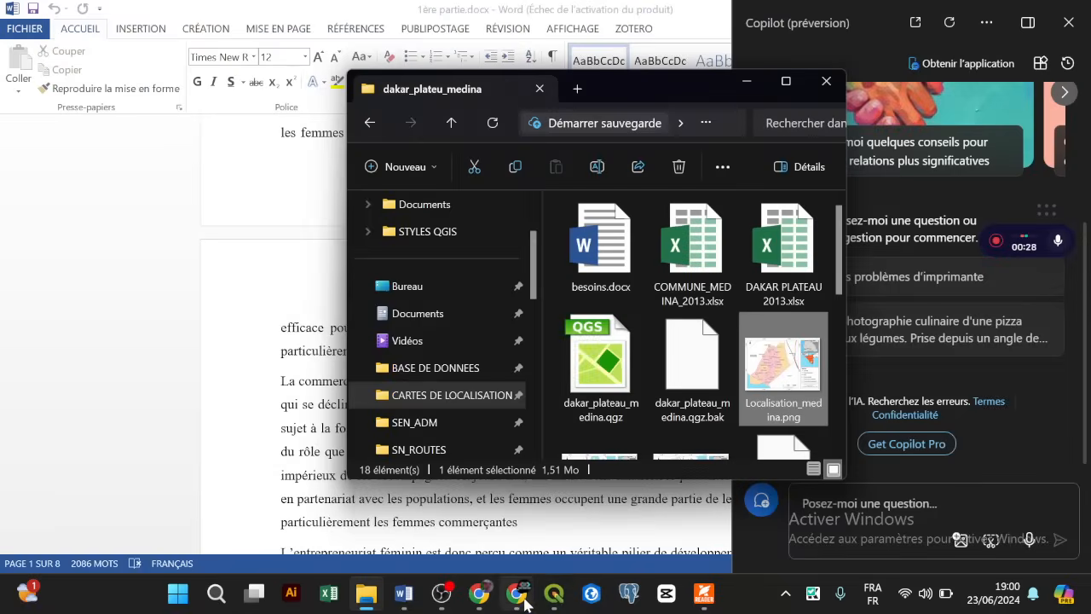
mouse_move(525, 604)
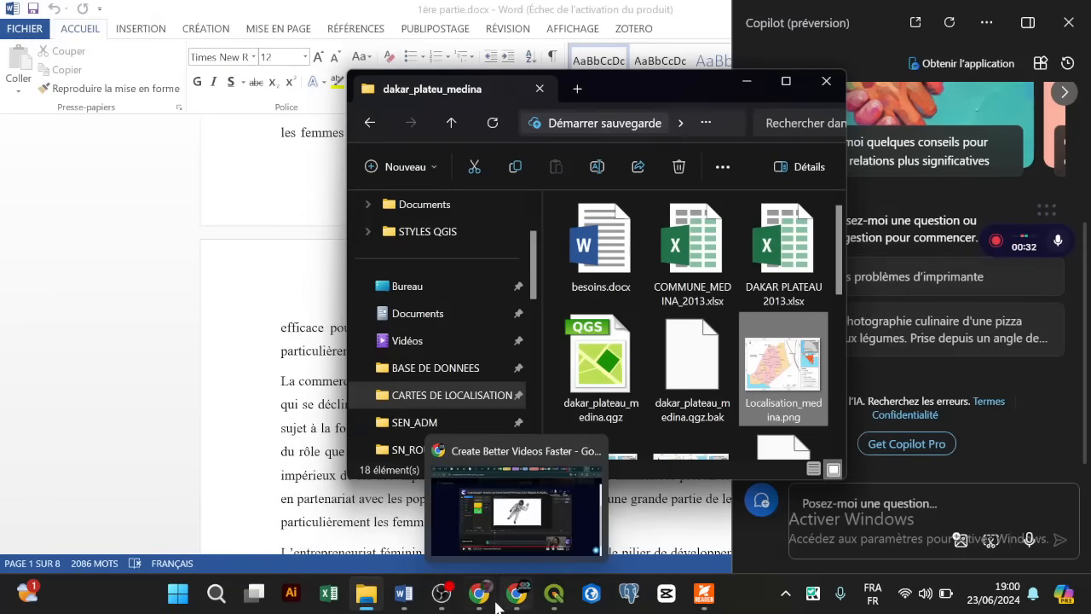
mouse_move(479, 601)
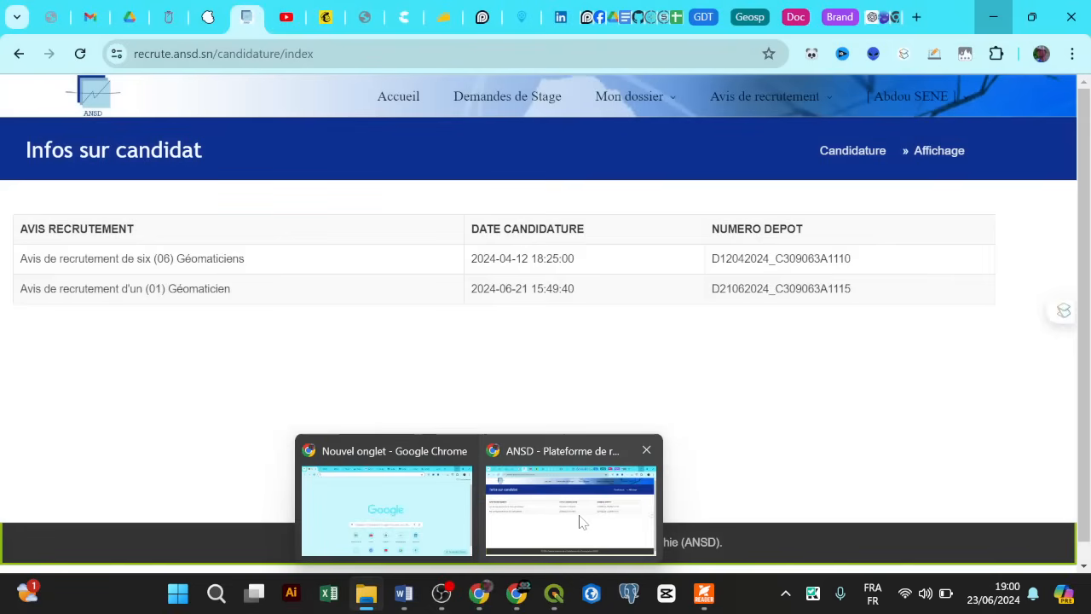
click(580, 522)
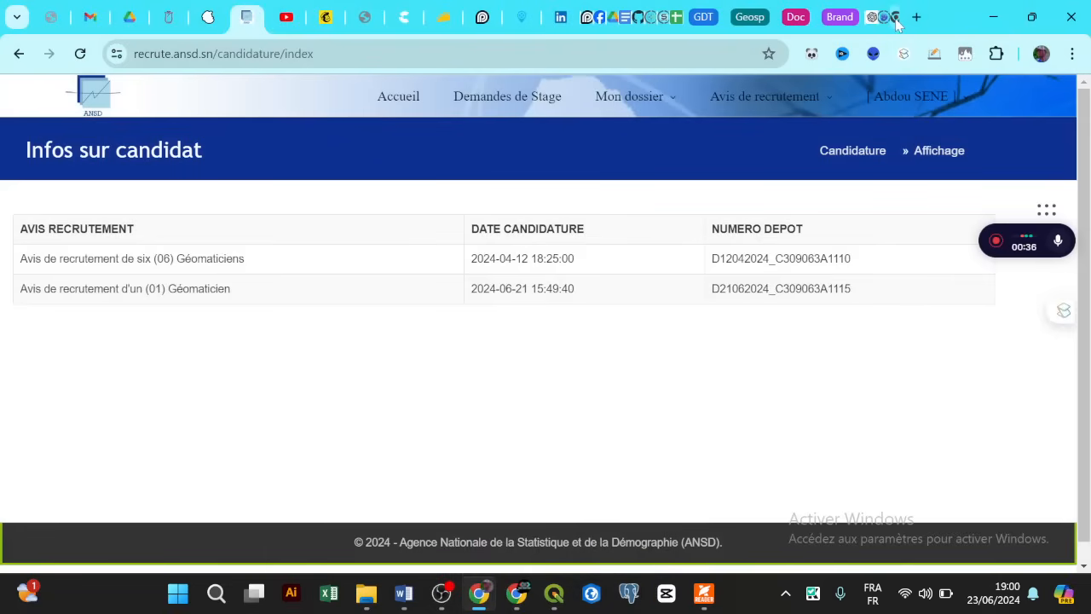
click(993, 17)
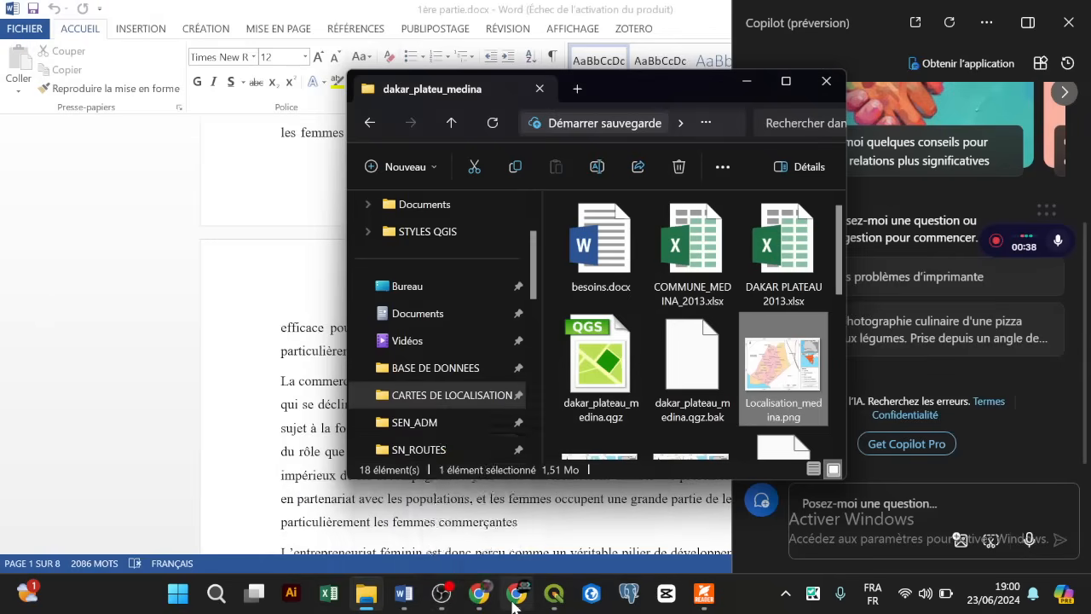
click(522, 509)
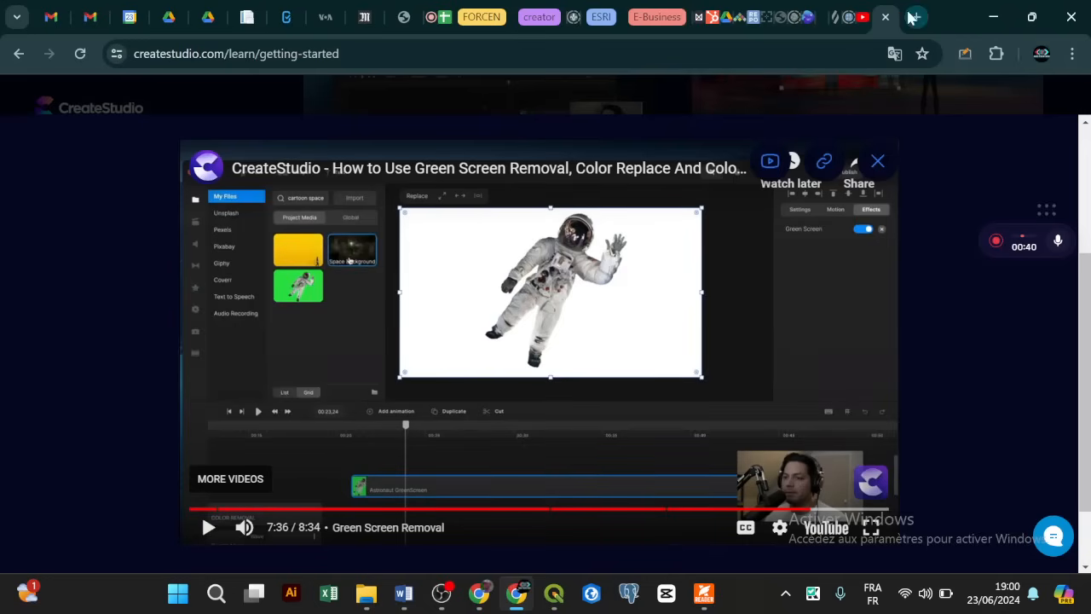
click(429, 19)
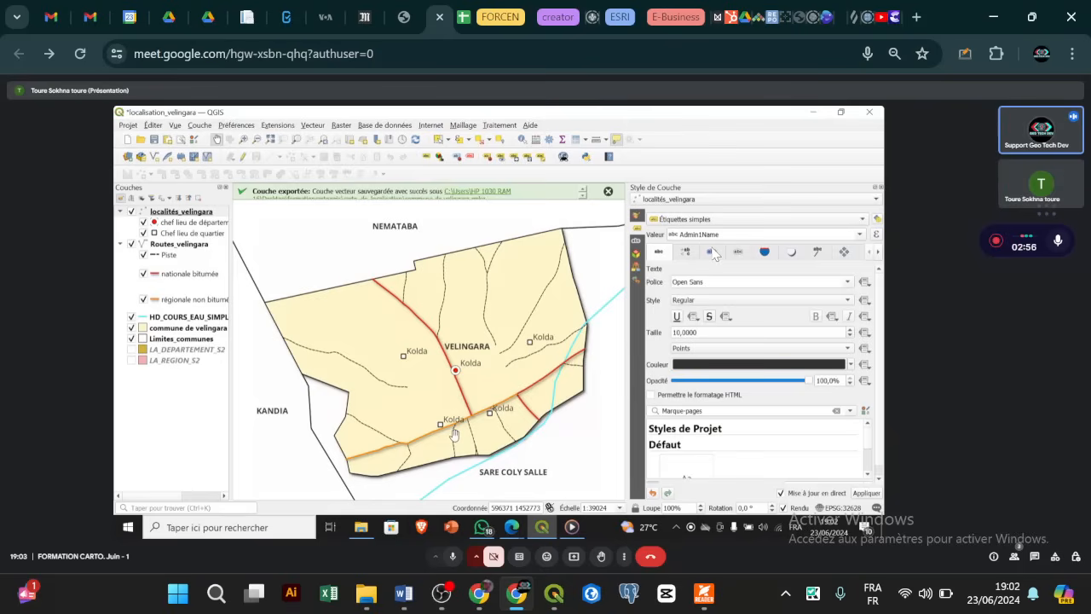
drag(455, 436, 448, 404)
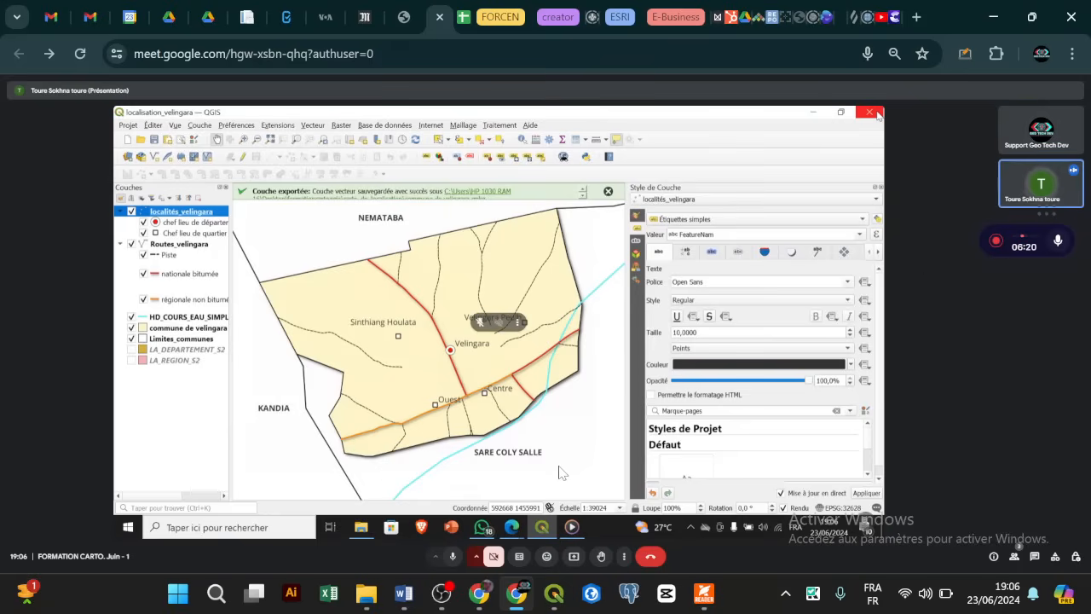
Reset the meeting page's browser zoom to its default level and leave the Google Meet call.
click(894, 53)
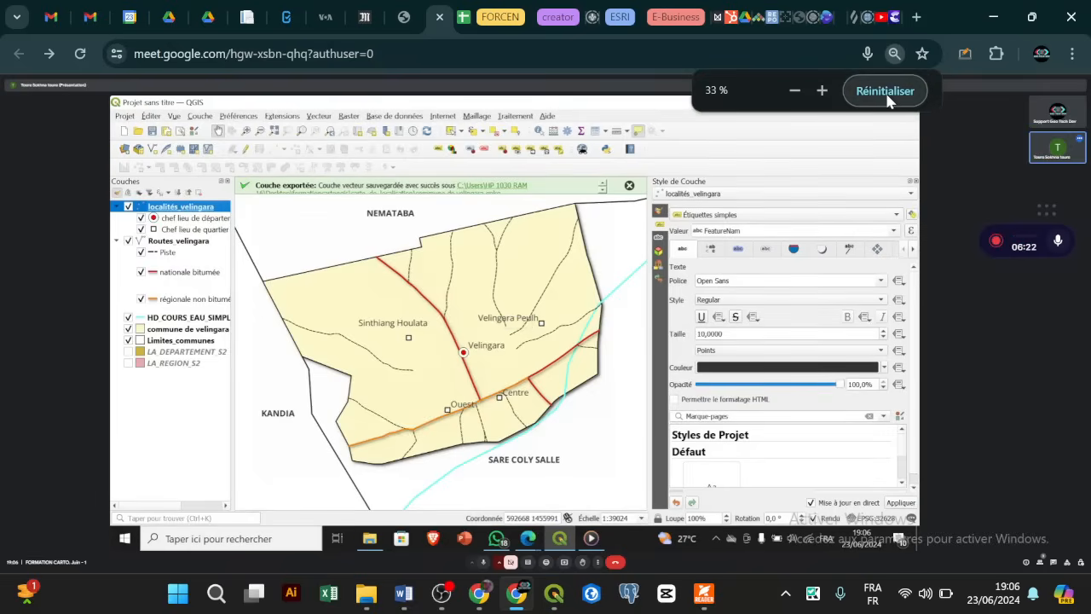
click(884, 91)
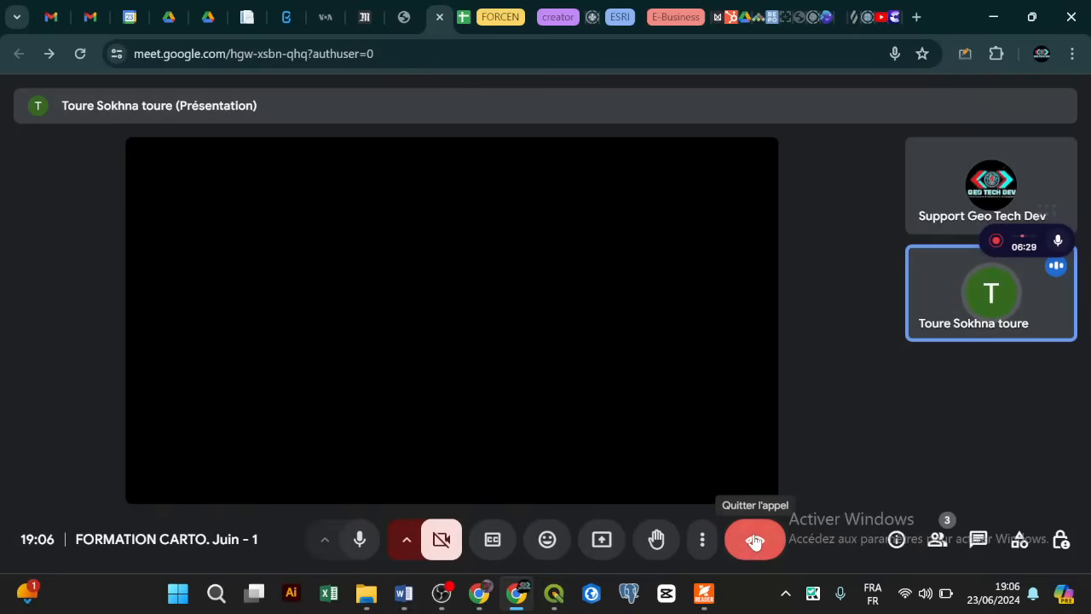
click(751, 540)
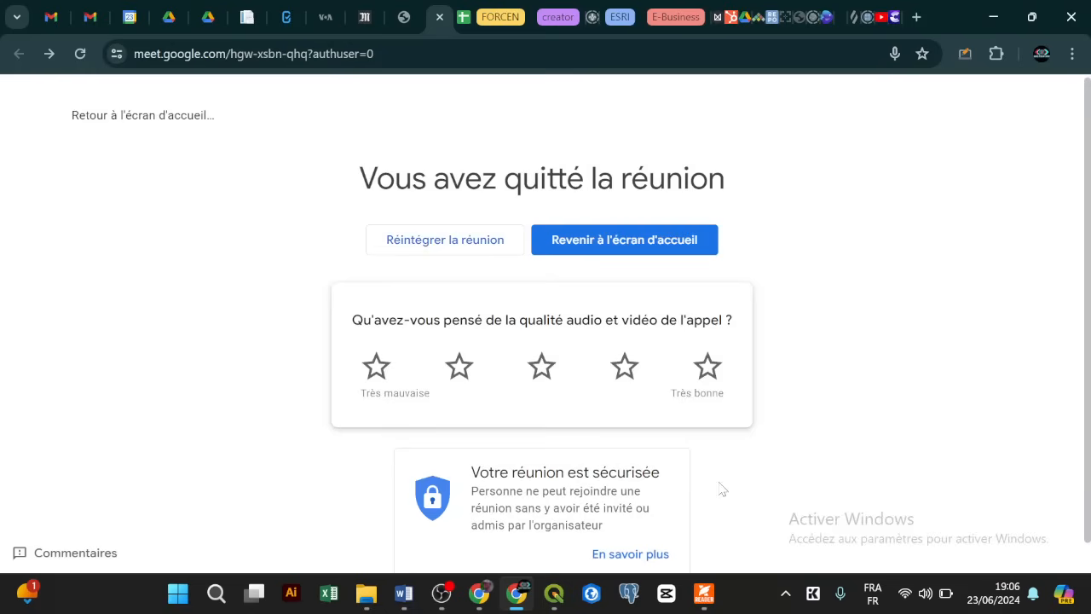